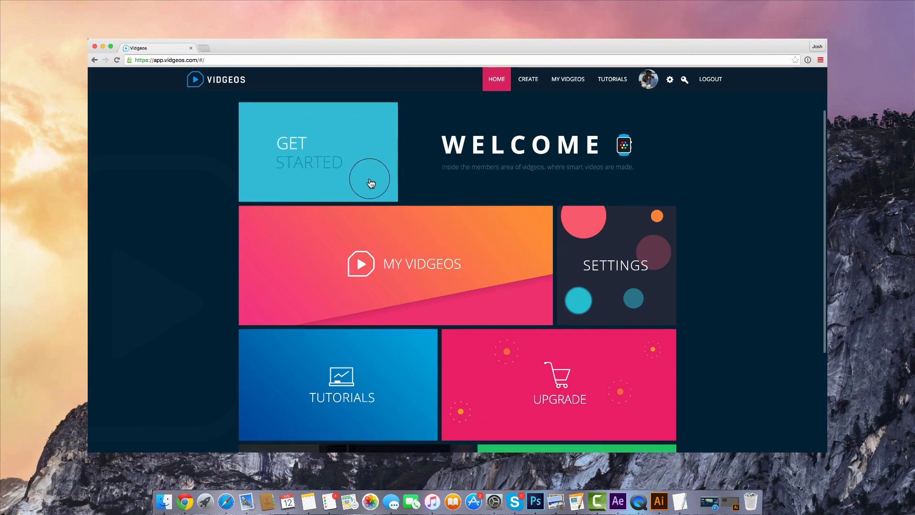
# Look over the sections of the members' home page and open the Tutorials section
pyautogui.scroll(-2, 562, 257)
pyautogui.scroll(-7, 376, 290)
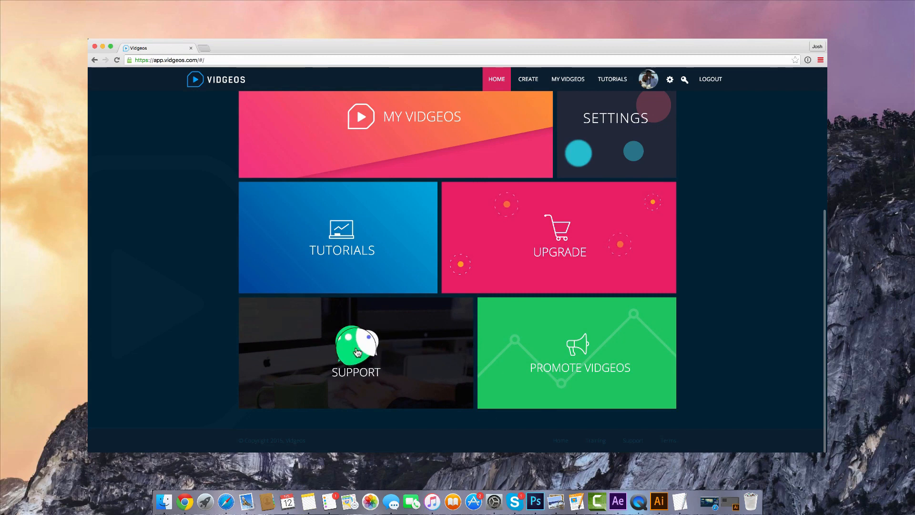
pyautogui.scroll(4, 358, 352)
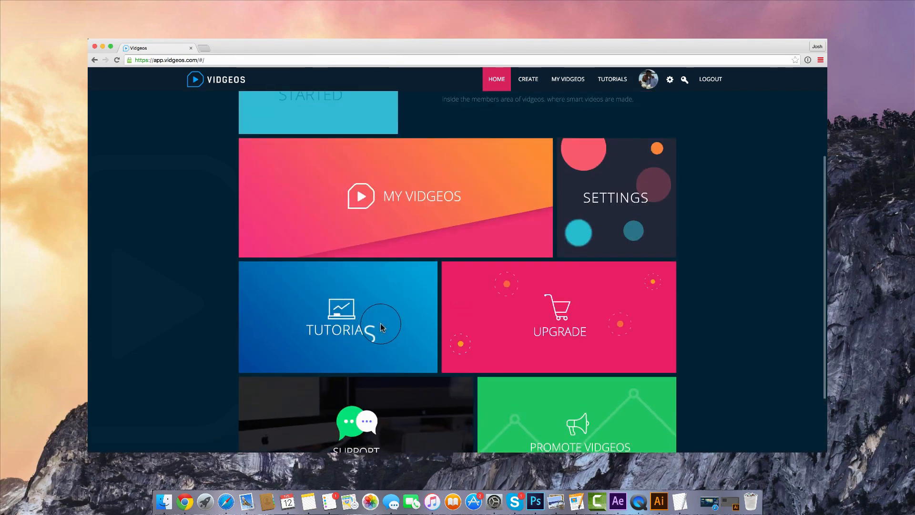
pyautogui.scroll(2, 382, 328)
pyautogui.click(381, 332)
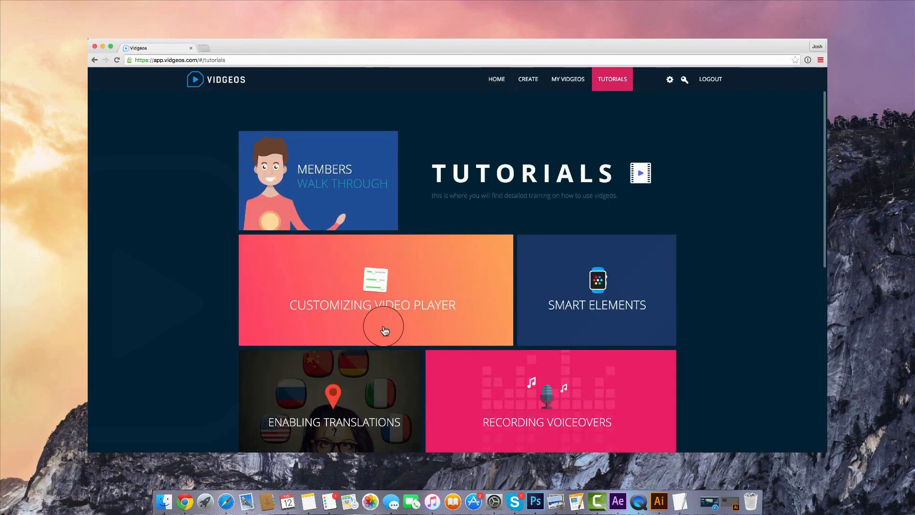
# Browse the tutorials, open the Enabling Translations training video and close it again
pyautogui.scroll(-3, 336, 264)
pyautogui.scroll(-6, 336, 263)
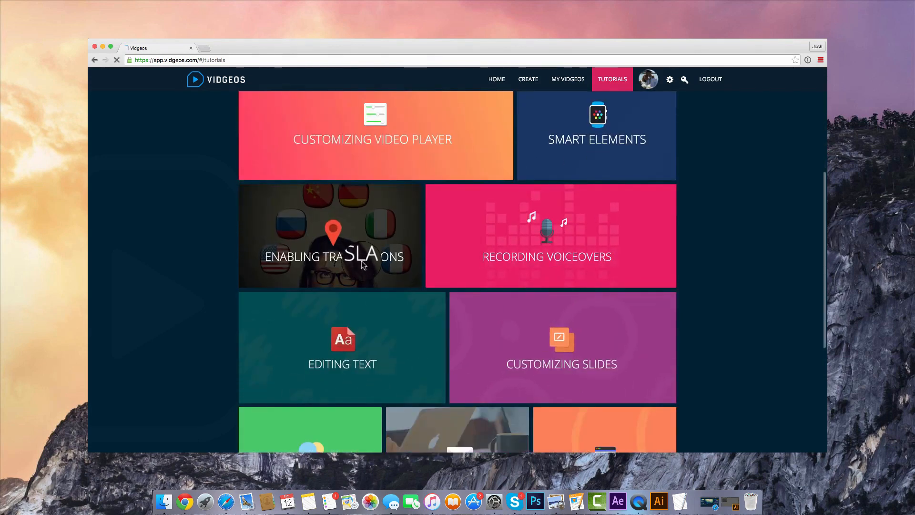
pyautogui.click(362, 263)
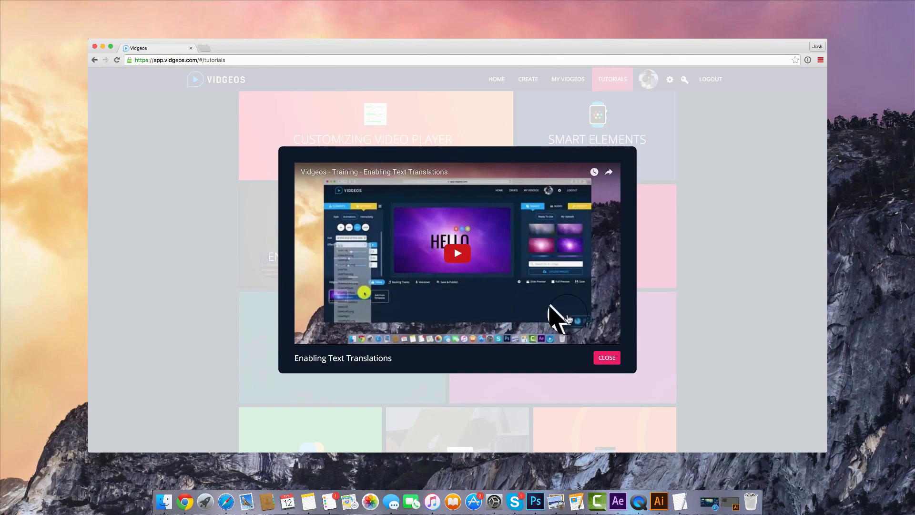
pyautogui.click(606, 358)
pyautogui.scroll(-8, 575, 255)
pyautogui.scroll(14, 574, 267)
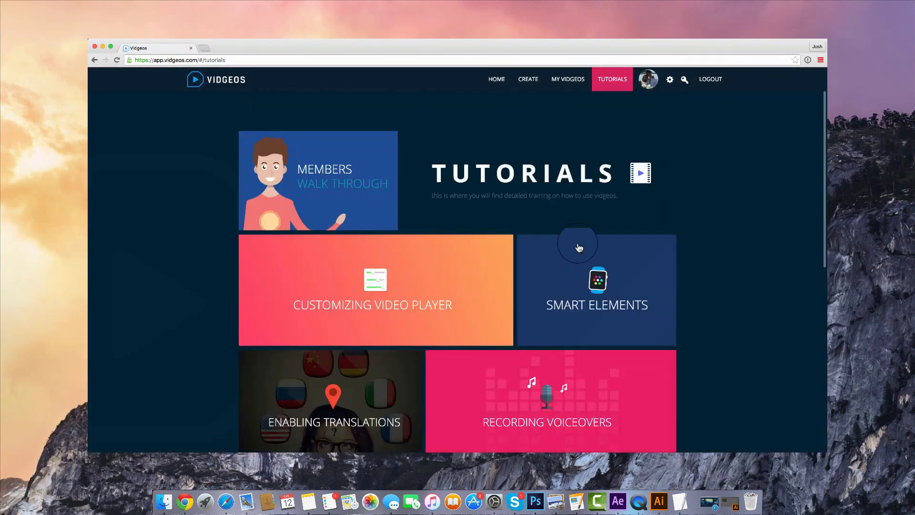
# Open the Settings page, view the first step of the Amazon S3 walk through and close it
pyautogui.click(670, 80)
pyautogui.click(630, 209)
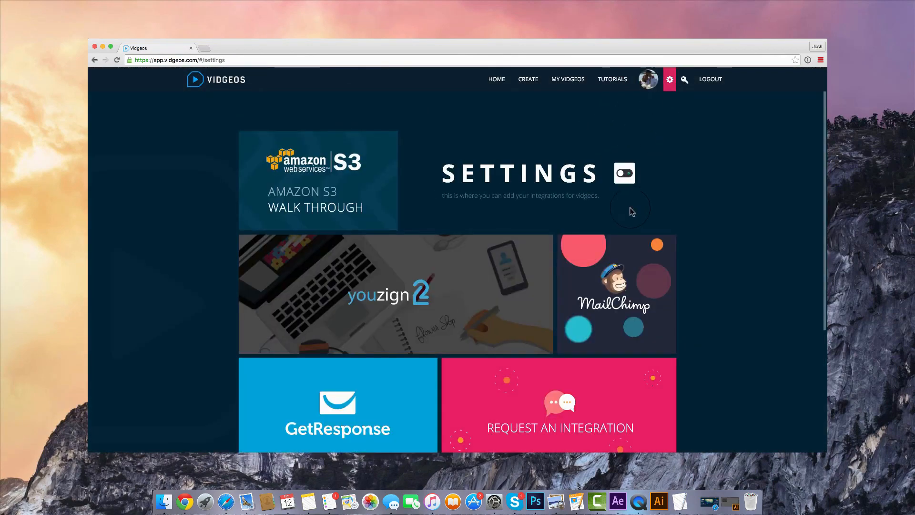
pyautogui.click(377, 200)
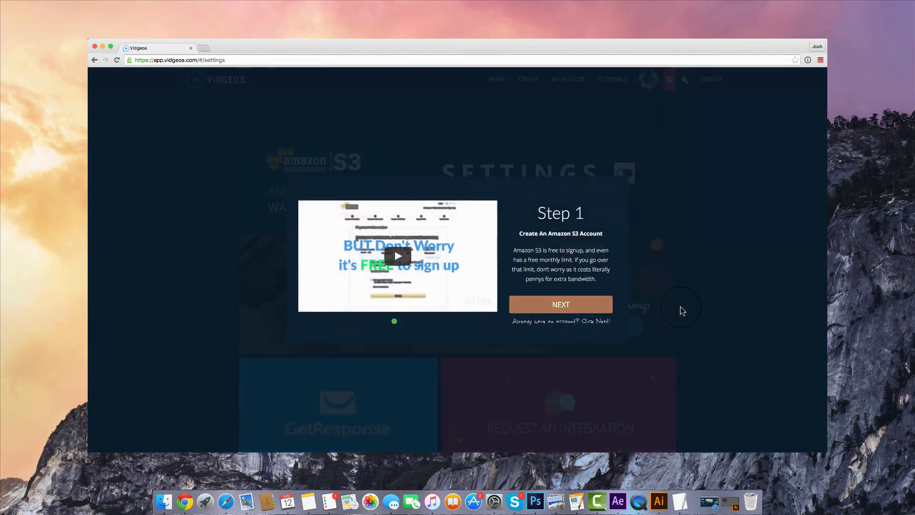
pyautogui.click(782, 249)
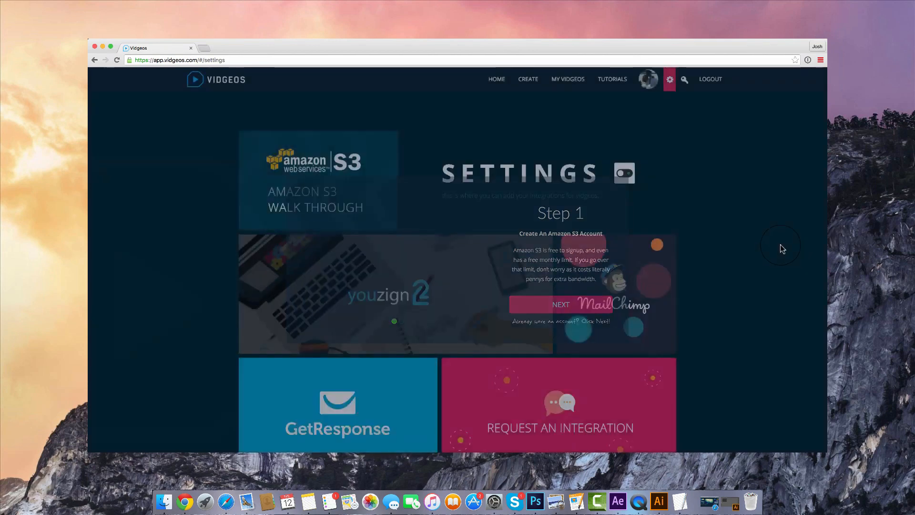
# Show the Youzign connection form among the integrations
pyautogui.scroll(-2, 686, 224)
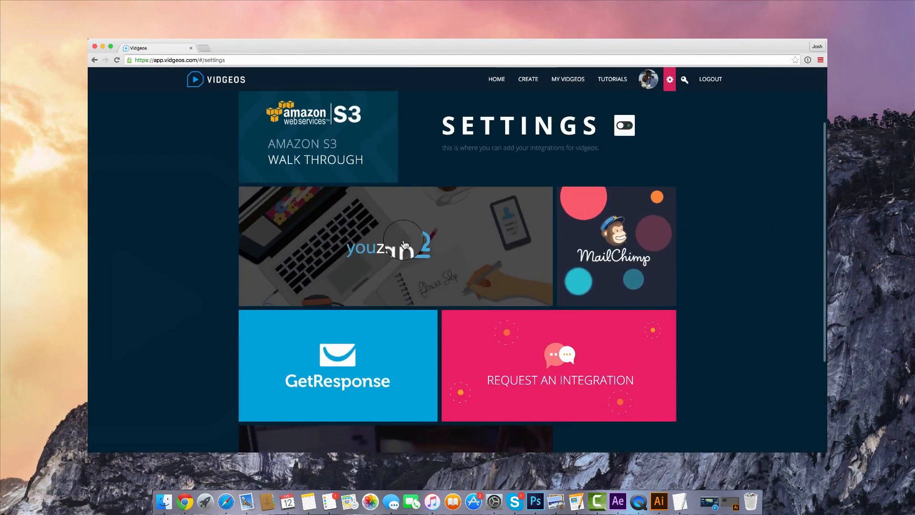
pyautogui.scroll(-2, 423, 237)
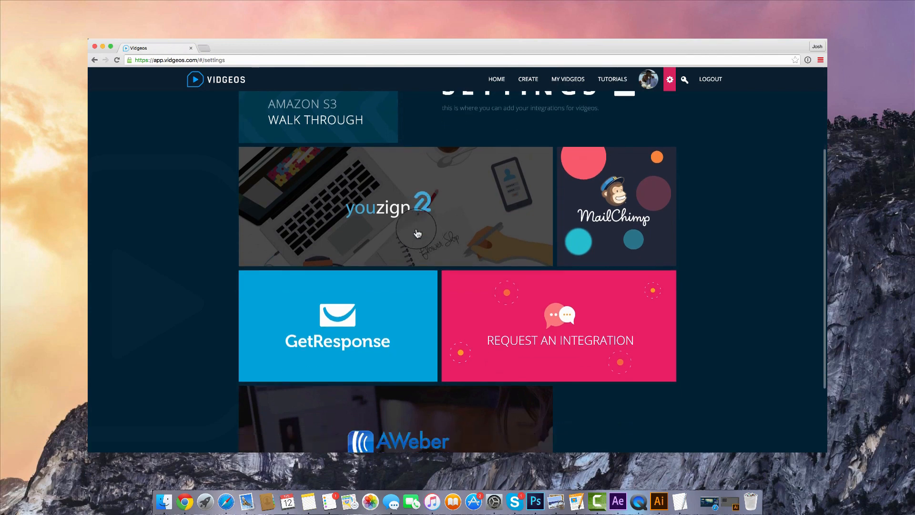
pyautogui.click(402, 211)
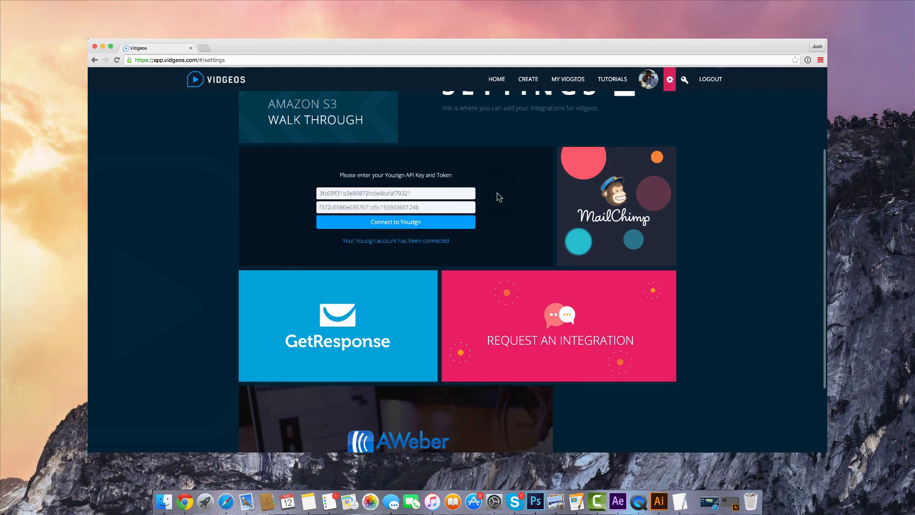
pyautogui.scroll(-1, 499, 195)
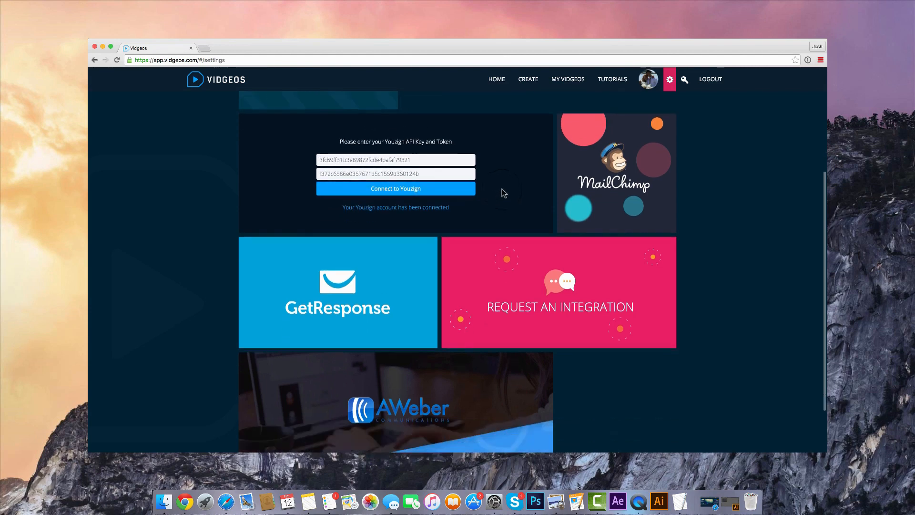
# Show the MailChimp and GetResponse API key forms and look over the remaining integrations
pyautogui.click(647, 192)
pyautogui.click(389, 265)
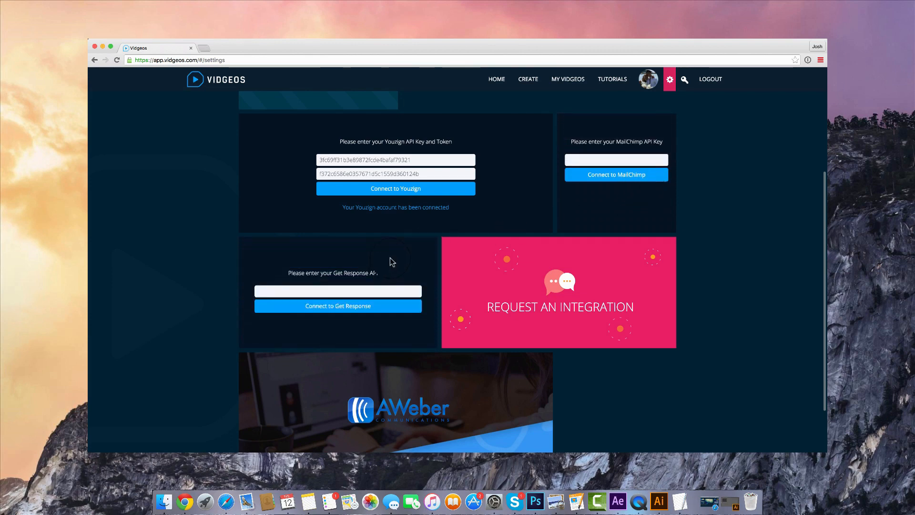
pyautogui.scroll(-1, 392, 262)
pyautogui.scroll(-1, 481, 332)
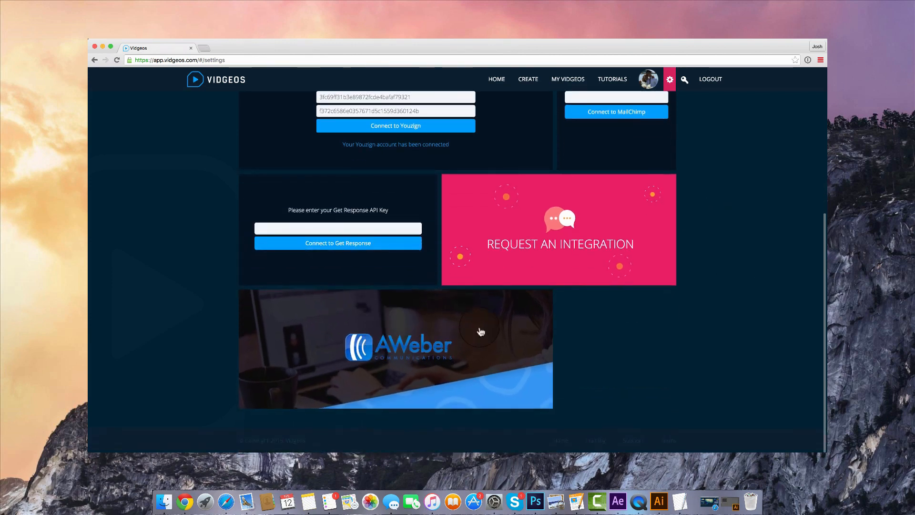
pyautogui.scroll(4, 364, 286)
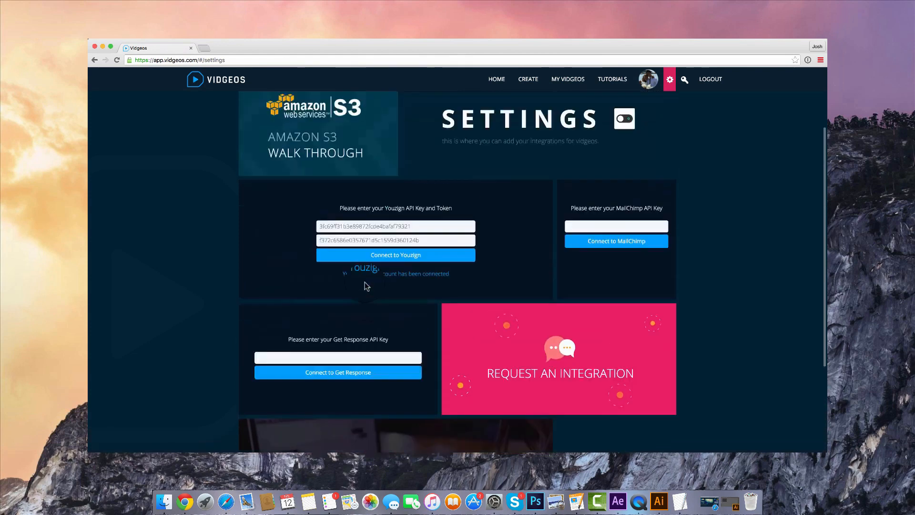
pyautogui.scroll(2, 367, 286)
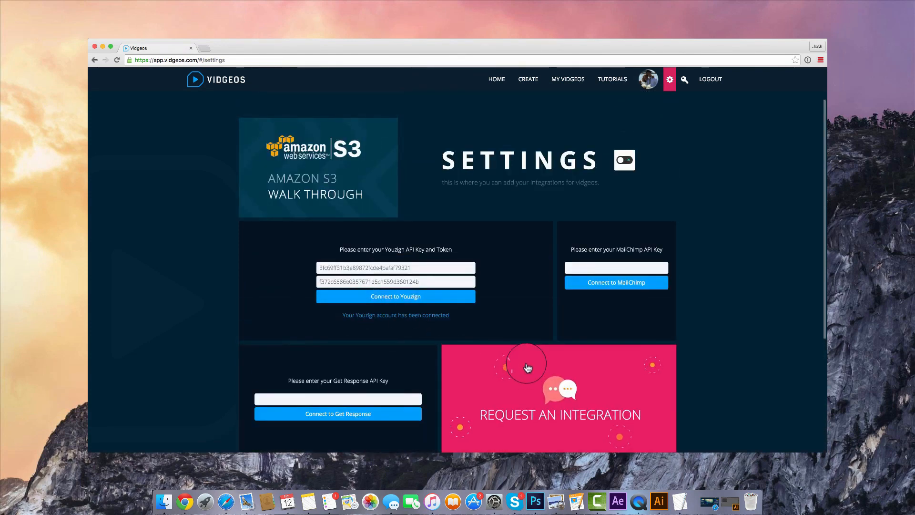
pyautogui.scroll(1, 536, 341)
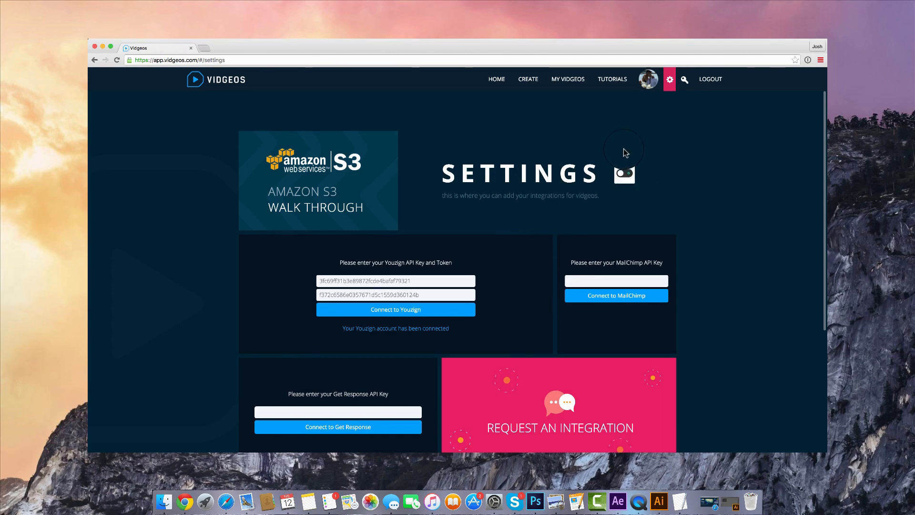
# Create a new Vidgeo project named "Video"
pyautogui.click(528, 79)
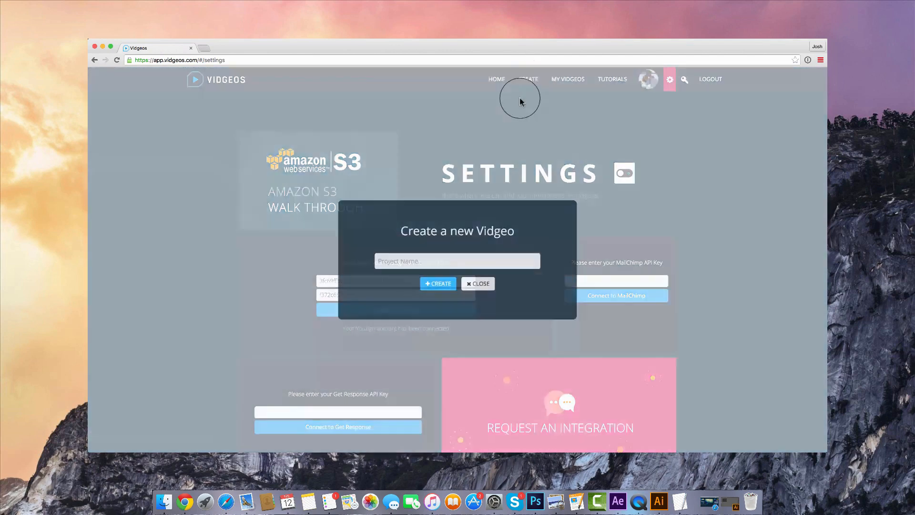
pyautogui.click(430, 260)
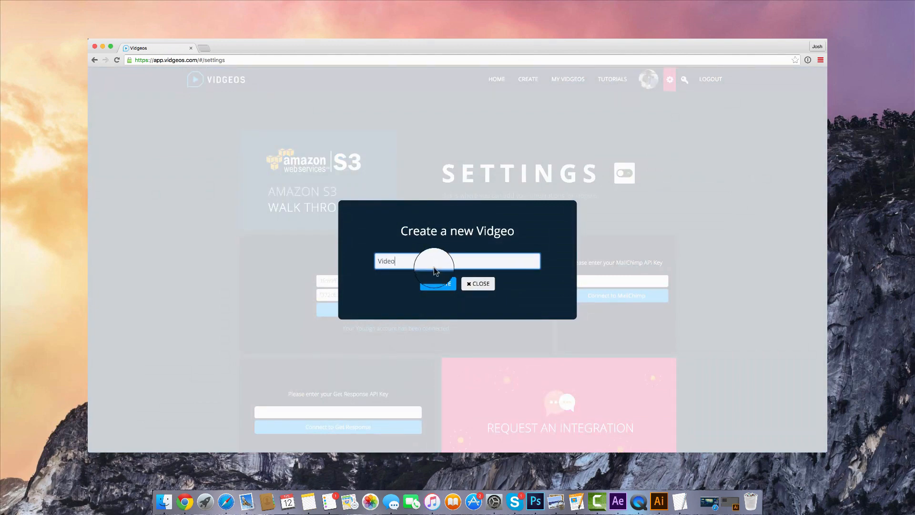
pyautogui.write('Video')
pyautogui.click(439, 285)
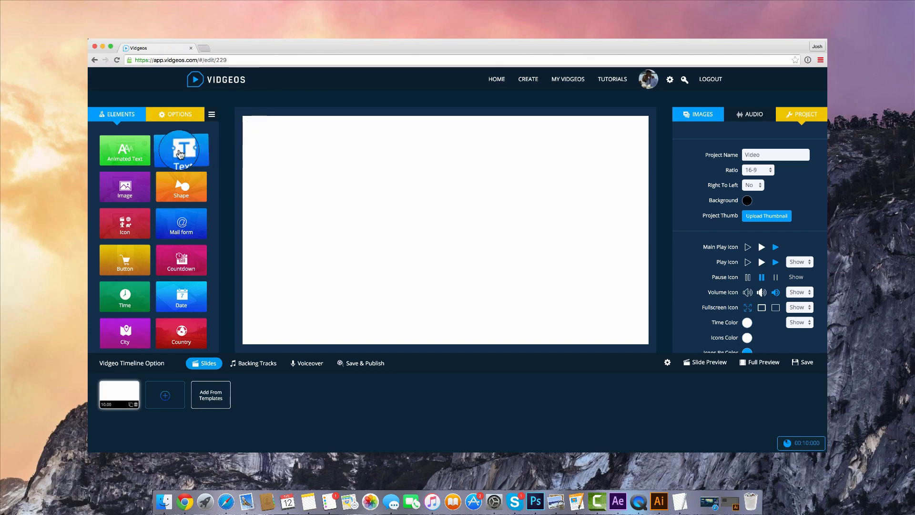
# Add all slides of the Hi-Tech Template to the project and close the template library
pyautogui.scroll(-1, 177, 215)
pyautogui.scroll(1, 178, 215)
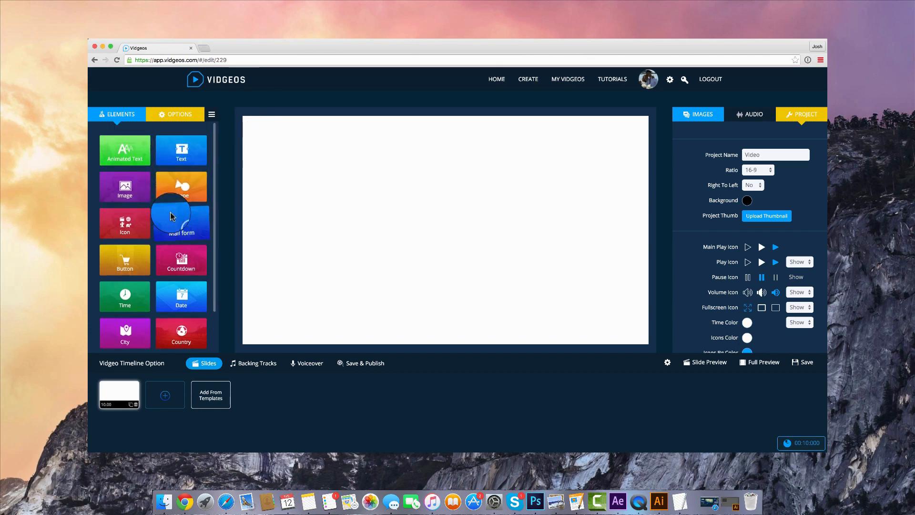
pyautogui.click(213, 399)
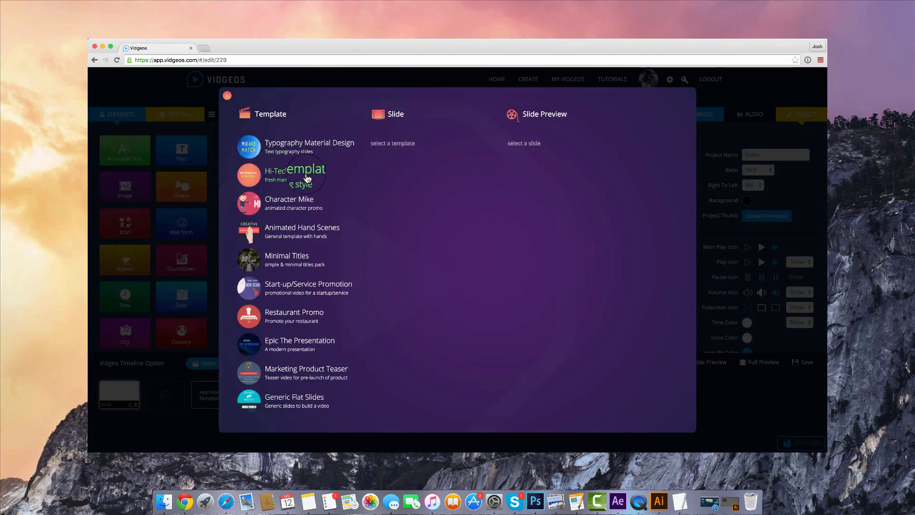
pyautogui.click(308, 179)
pyautogui.click(300, 229)
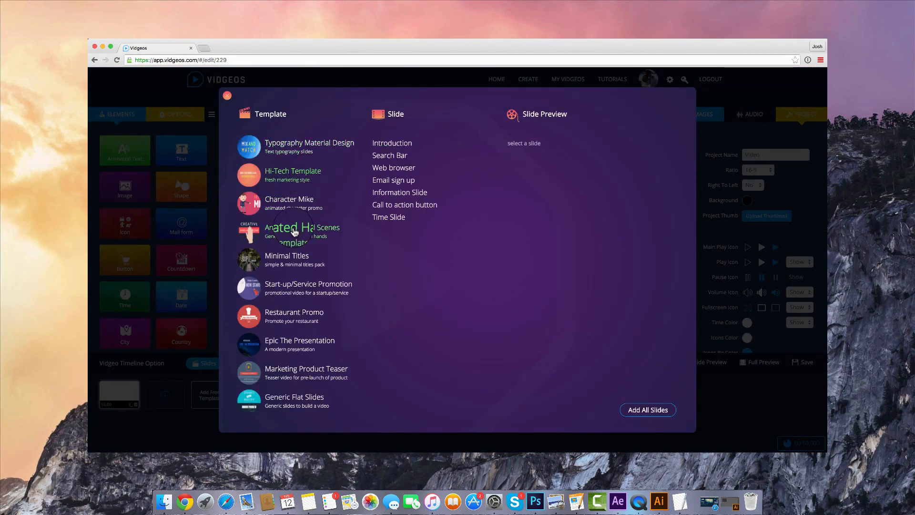
pyautogui.click(308, 171)
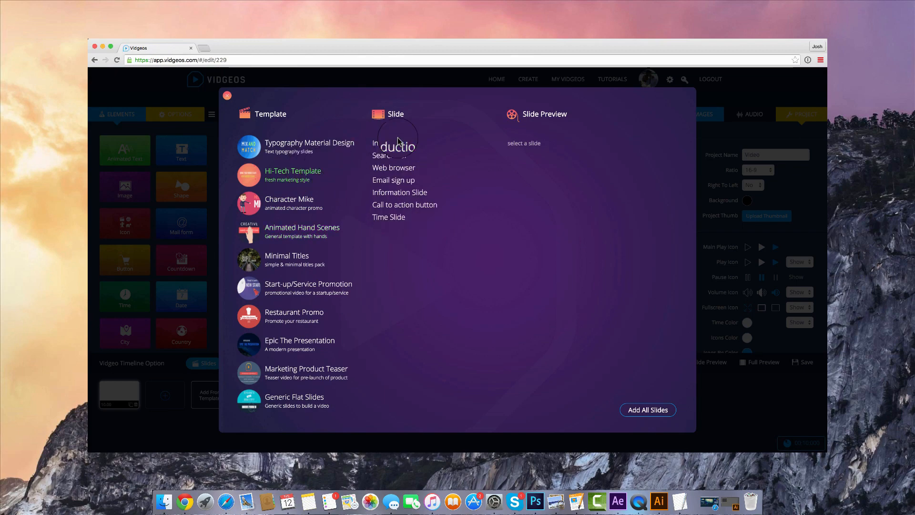
pyautogui.click(646, 411)
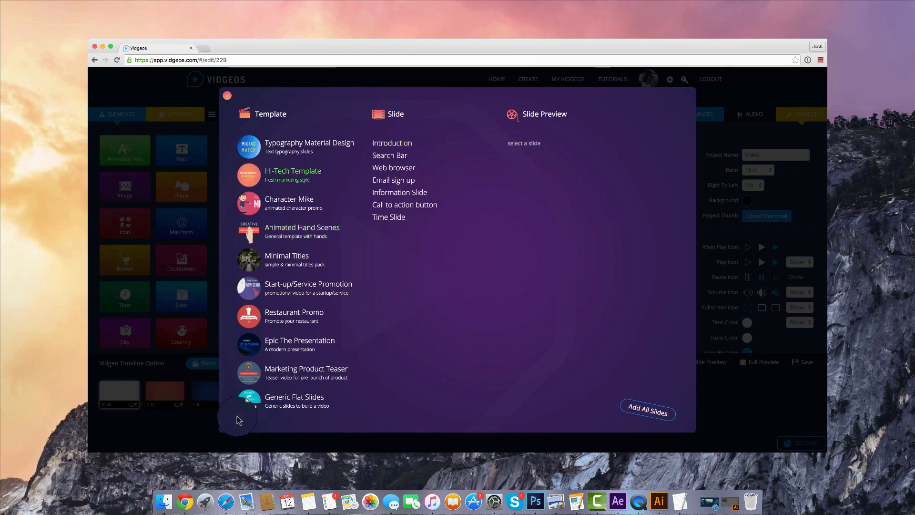
pyautogui.click(234, 101)
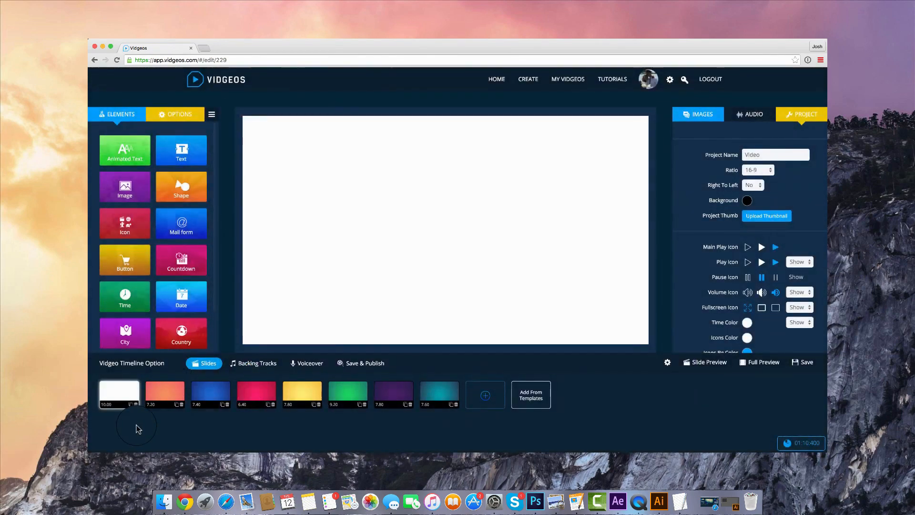
# Delete the blank first slide and view the Search Bar and Email sign up slides
pyautogui.click(136, 405)
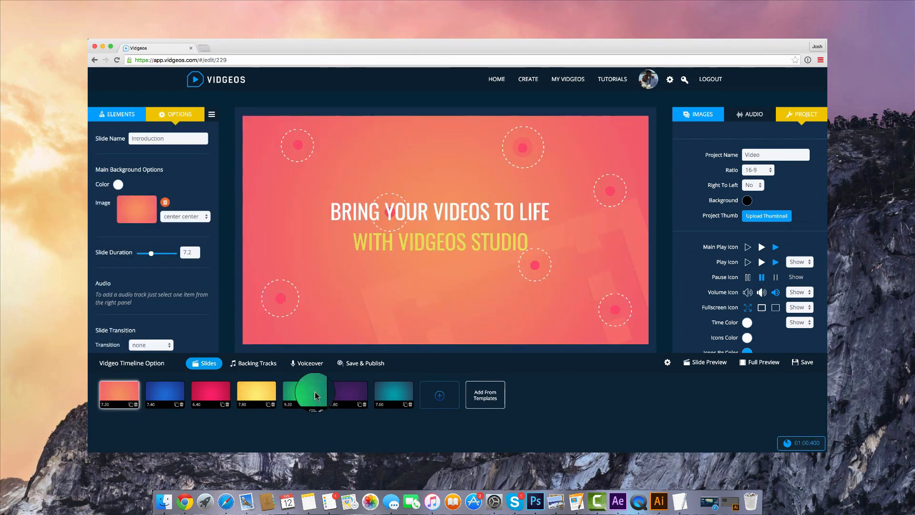
pyautogui.click(205, 390)
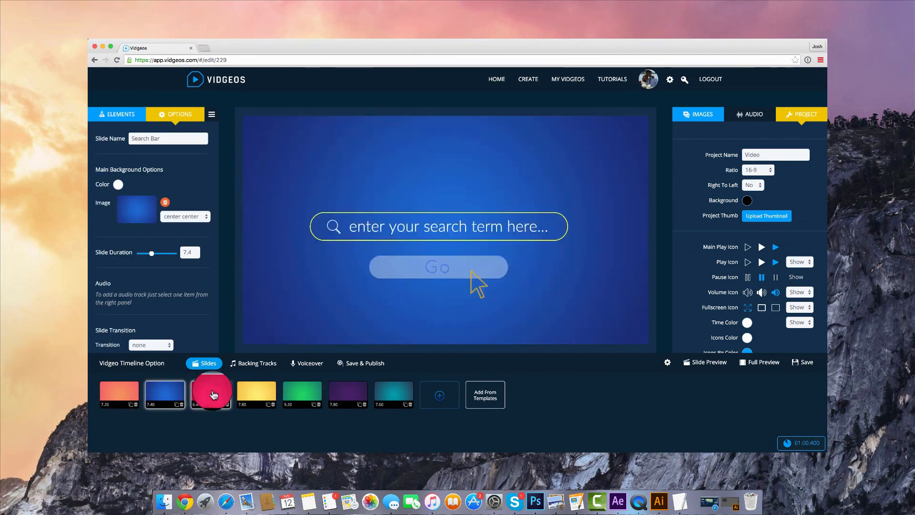
pyautogui.click(254, 391)
# On the Introduction slide, replace the white headline text with "CUSTOMISE ALL OF THIS TEXT"
pyautogui.click(138, 393)
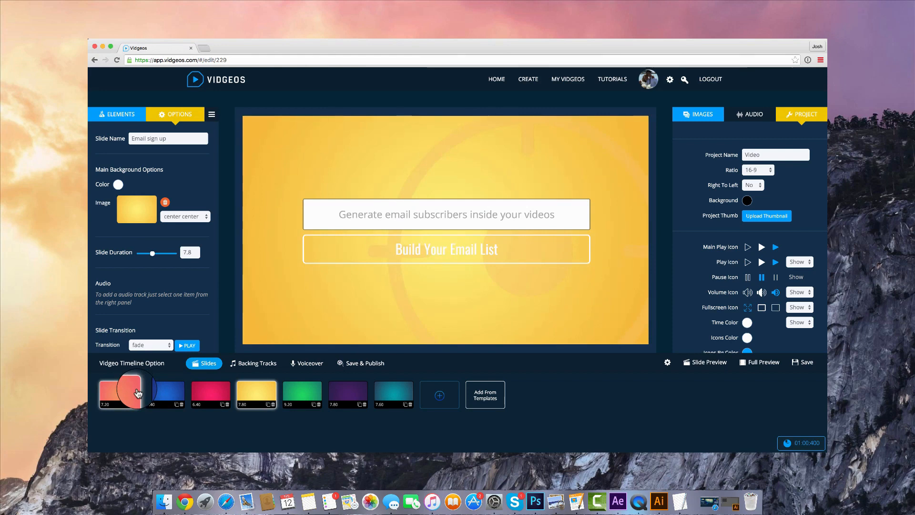
pyautogui.click(405, 212)
pyautogui.click(185, 172)
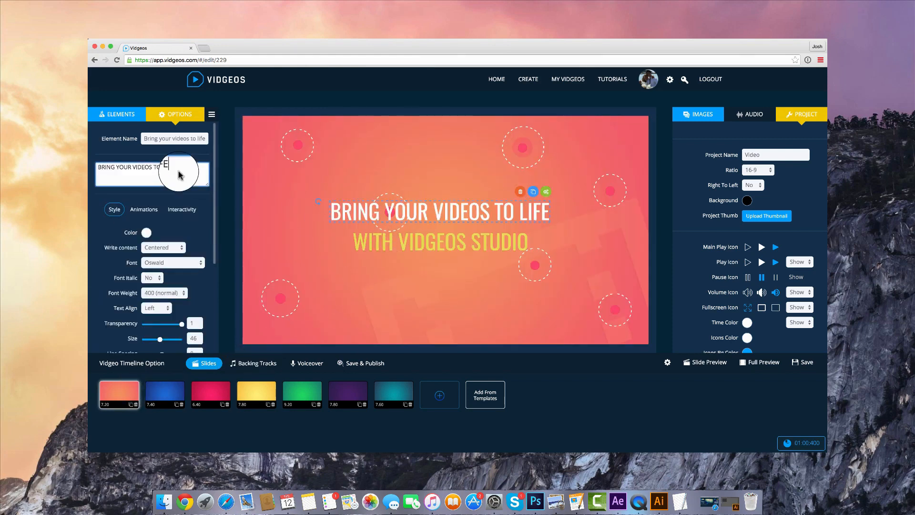
pyautogui.write('CUSTOMISE ALL OF THIS TEXT')
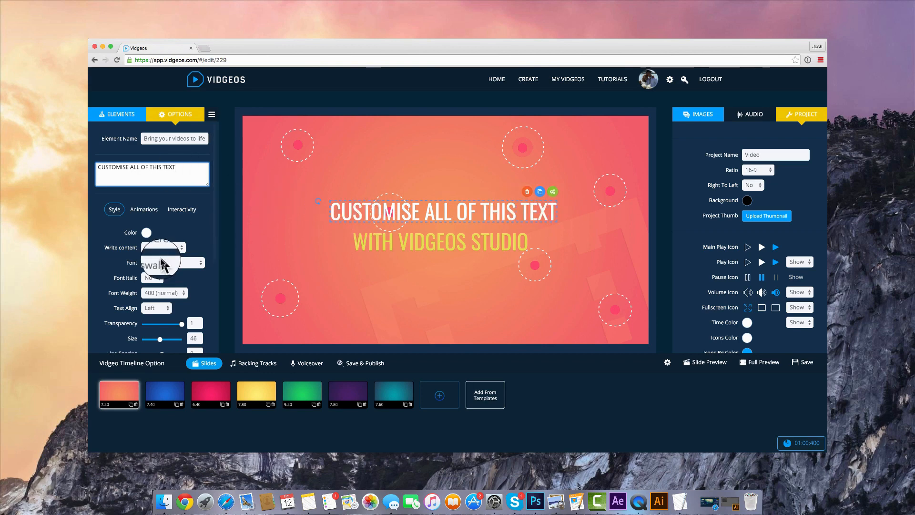
# Set the headline's text size to 45 and look through the available fonts, keeping Oswald
pyautogui.scroll(-1, 162, 285)
pyautogui.click(160, 327)
pyautogui.moveTo(160, 328); pyautogui.dragTo(159, 328)
pyautogui.click(176, 252)
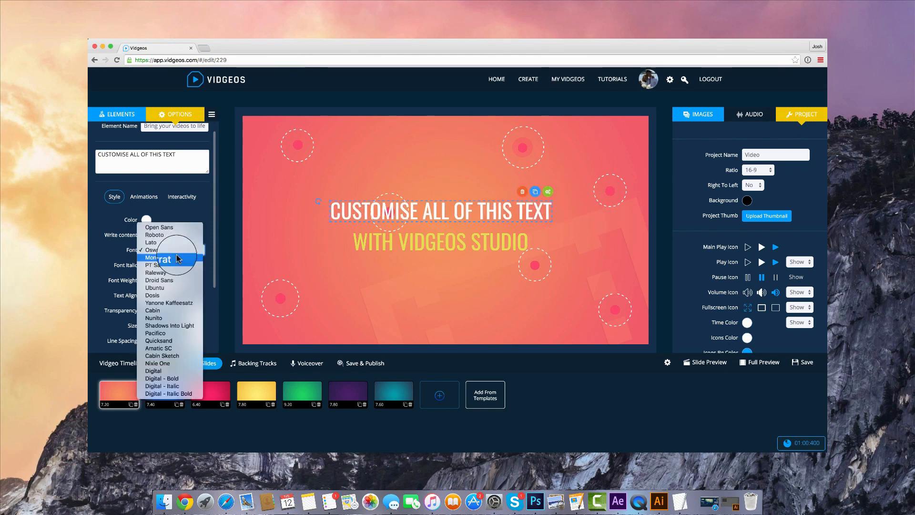
pyautogui.click(208, 213)
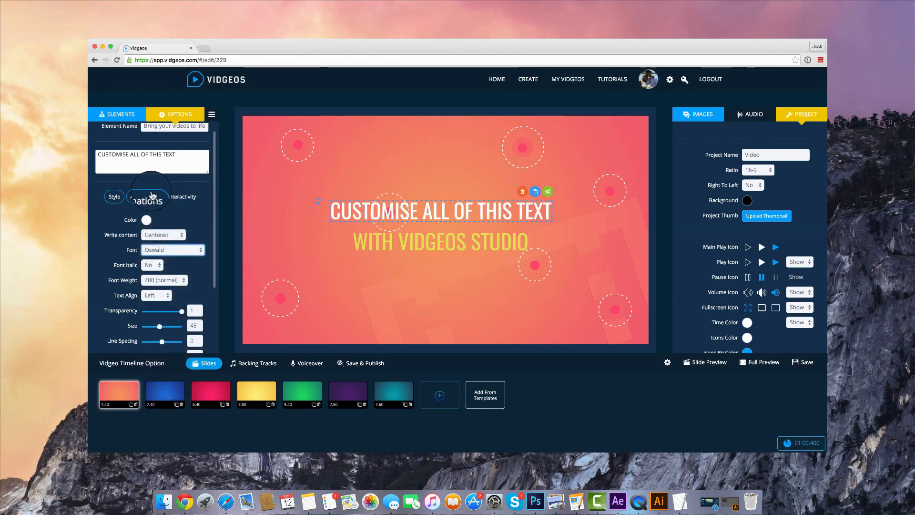
# Try the springRight entrance effect on the headline text, then return to pinBottom and preview the animation
pyautogui.click(148, 198)
pyautogui.click(176, 244)
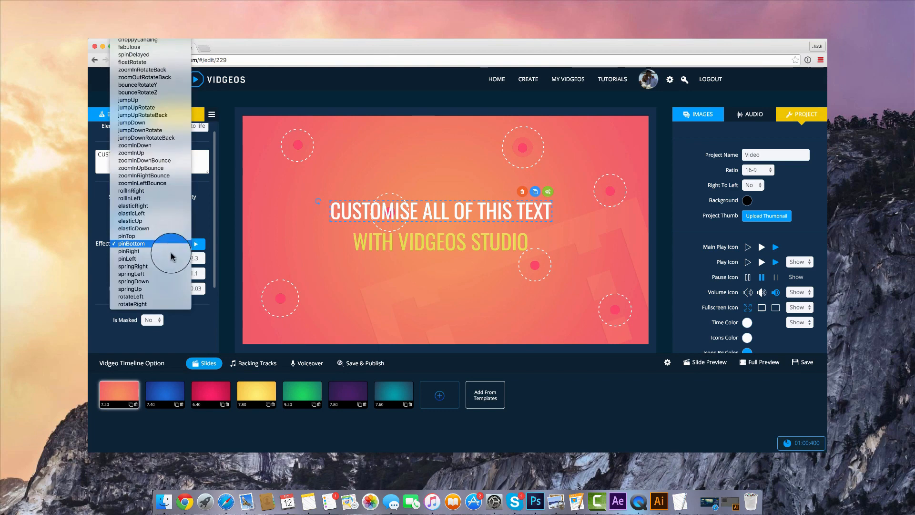
pyautogui.click(176, 244)
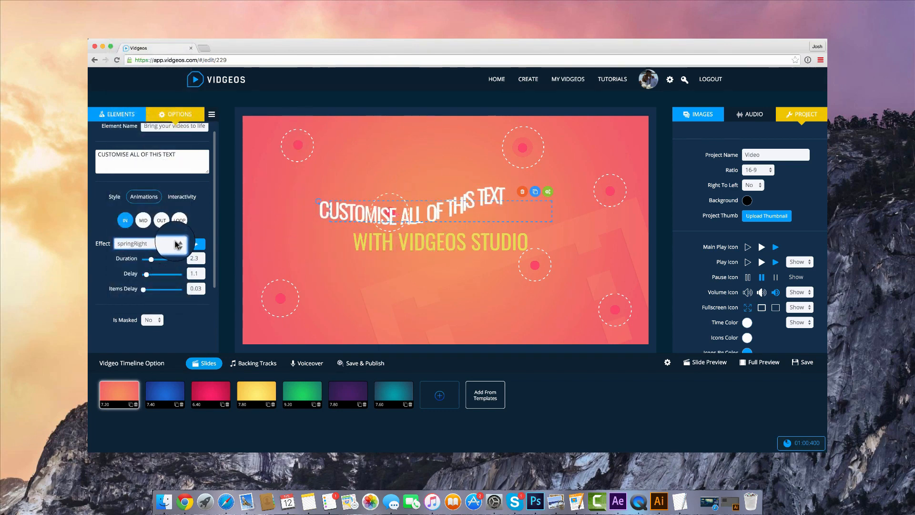
pyautogui.click(176, 244)
pyautogui.click(167, 220)
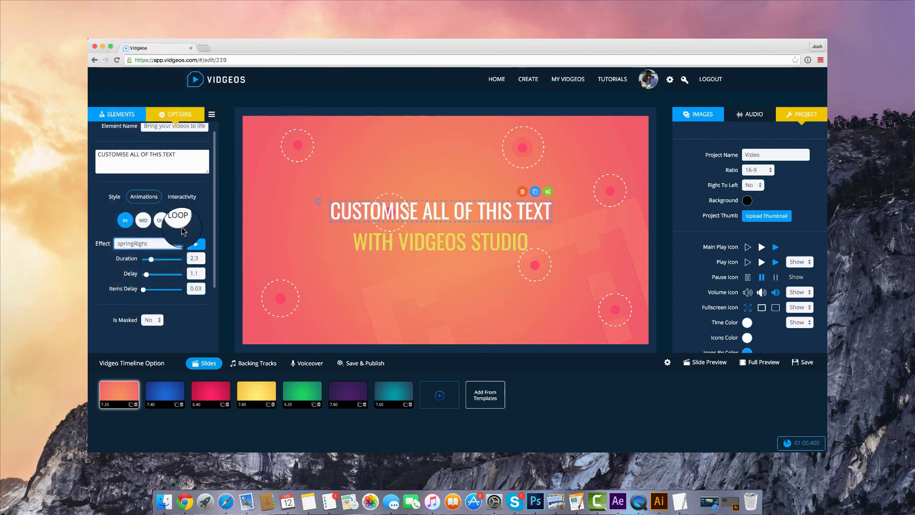
pyautogui.click(195, 245)
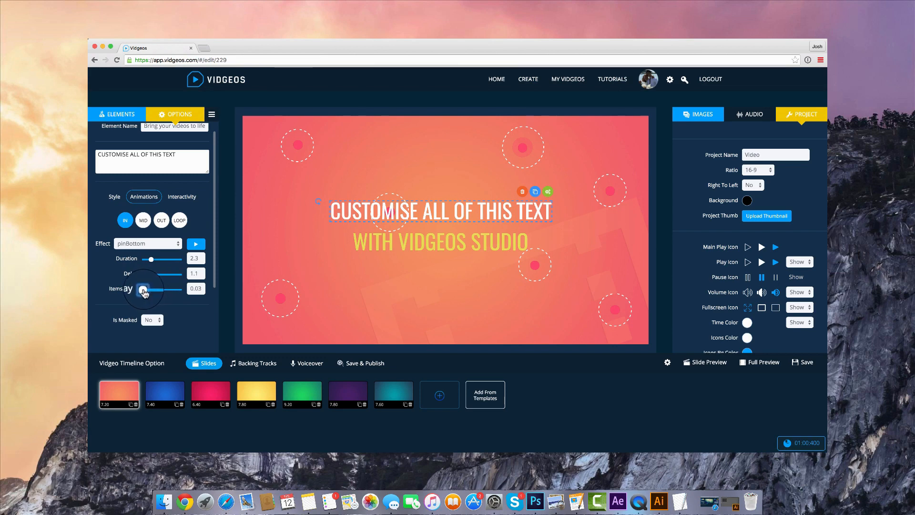
# Try an items delay of 0.13 on the headline's entrance animation, then reduce it to 0.04
pyautogui.moveTo(147, 292); pyautogui.dragTo(148, 293)
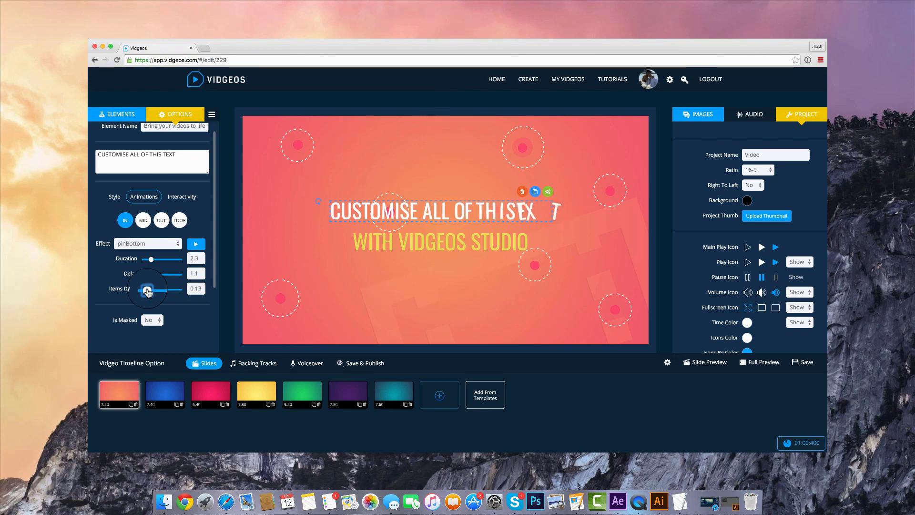
pyautogui.click(152, 291)
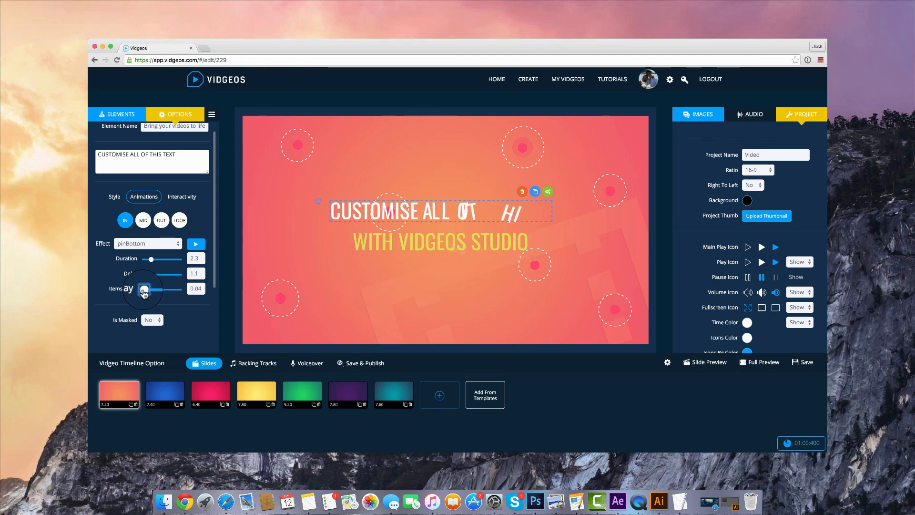
pyautogui.moveTo(144, 291); pyautogui.dragTo(143, 292)
# Mask the headline's entrance animation with a mask padding of 10 and preview it
pyautogui.click(160, 320)
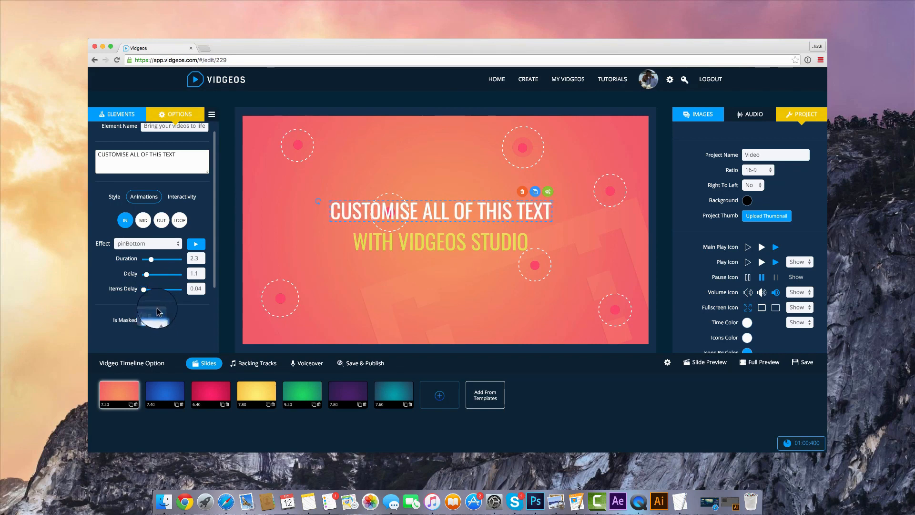
pyautogui.click(159, 312)
pyautogui.click(147, 335)
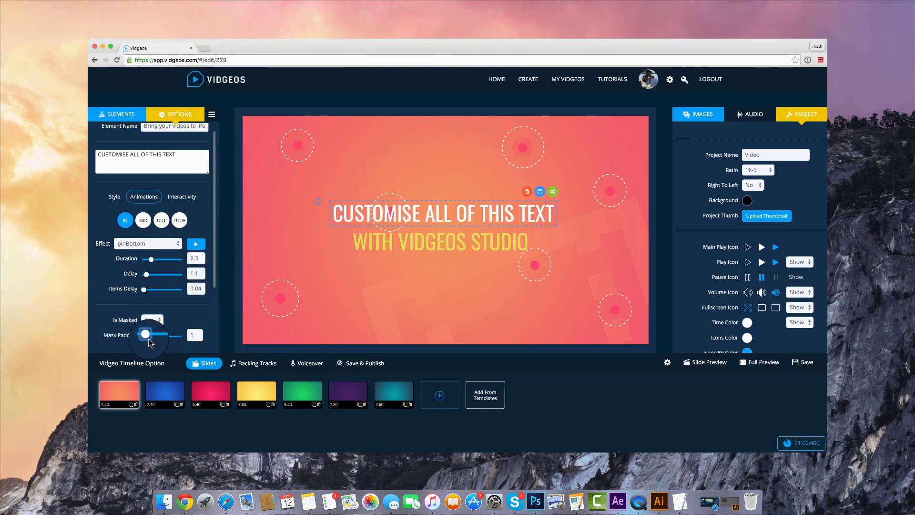
pyautogui.moveTo(148, 343); pyautogui.dragTo(152, 337)
pyautogui.click(197, 244)
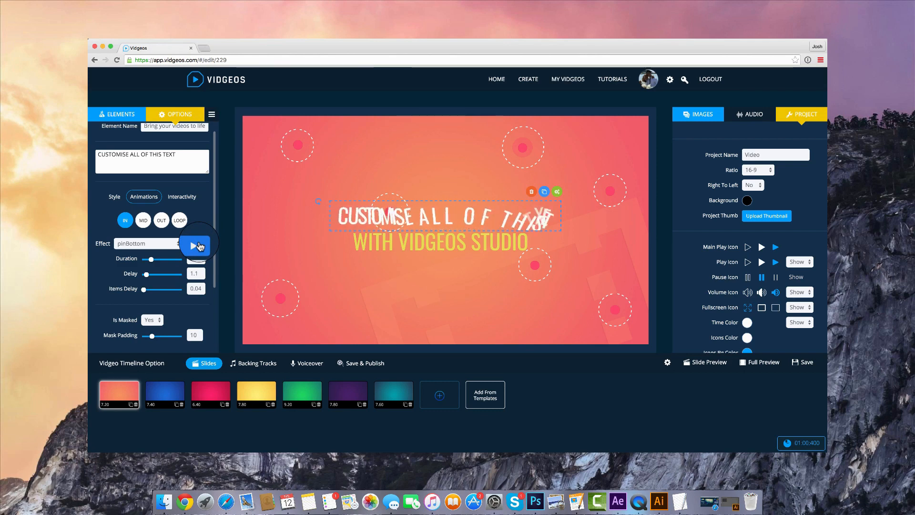
# Change the headline's entrance effect to diveSwing and turn off its masking
pyautogui.click(153, 244)
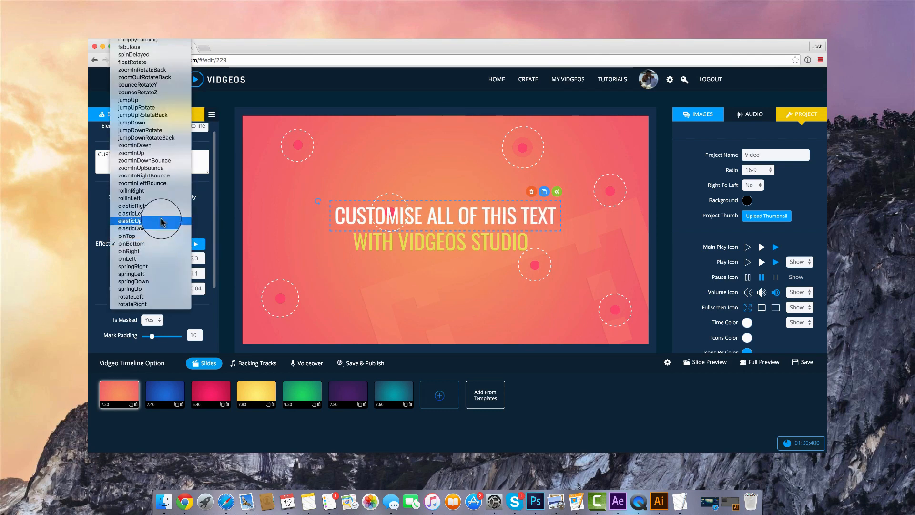
pyautogui.scroll(10, 153, 172)
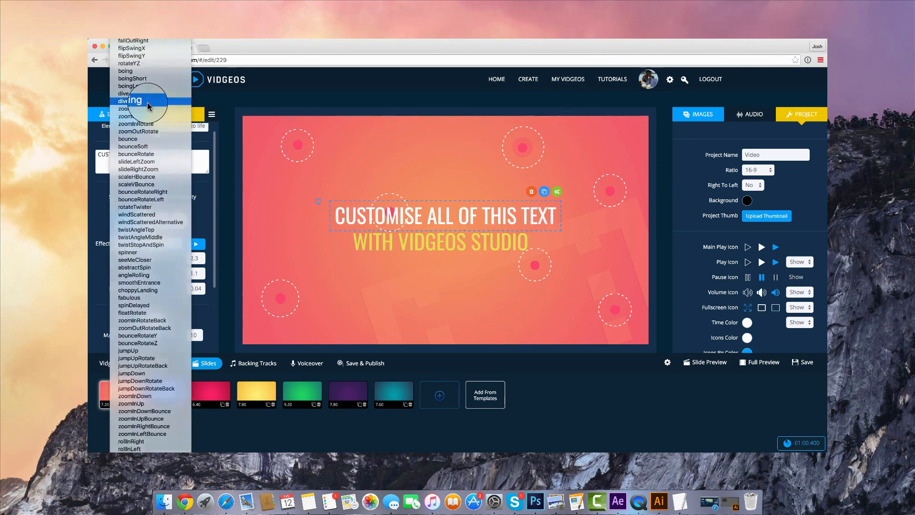
pyautogui.click(148, 102)
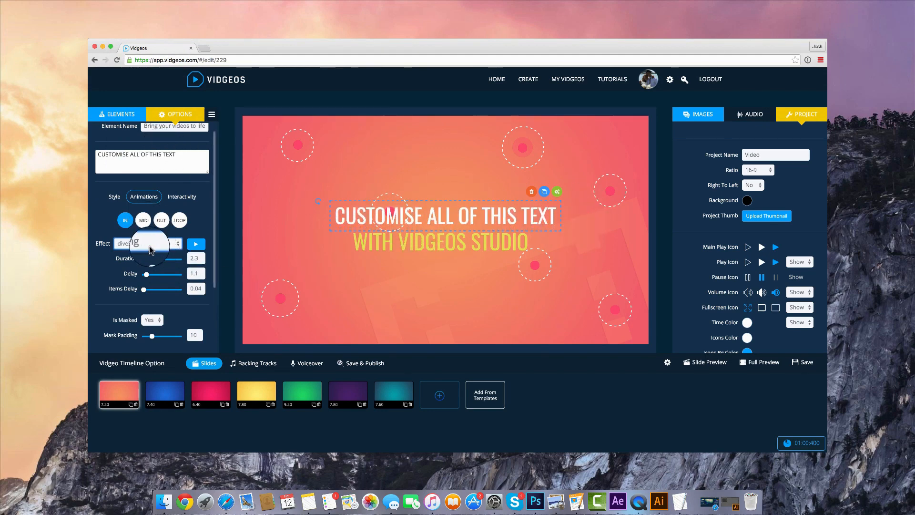
pyautogui.click(152, 320)
pyautogui.click(153, 327)
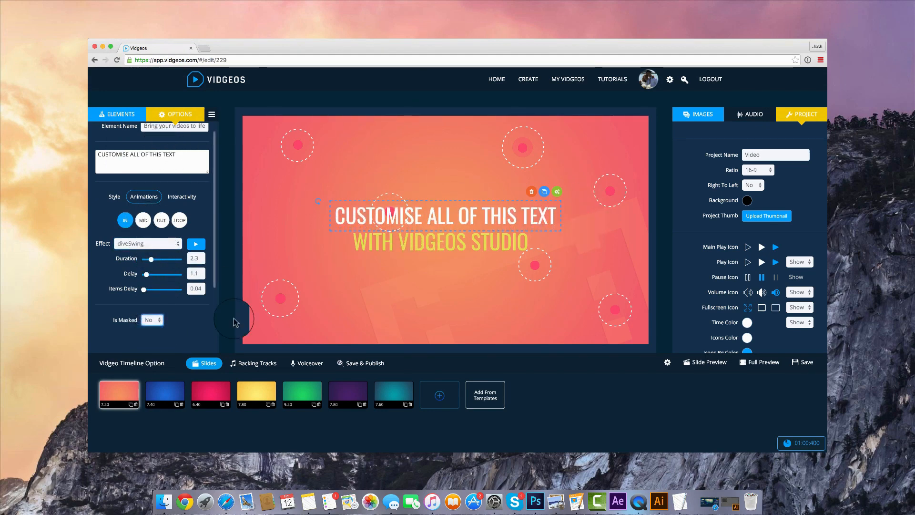
# Delete all the Hi-Tech Template slides from the timeline and select the blank slide
pyautogui.click(210, 395)
pyautogui.click(228, 404)
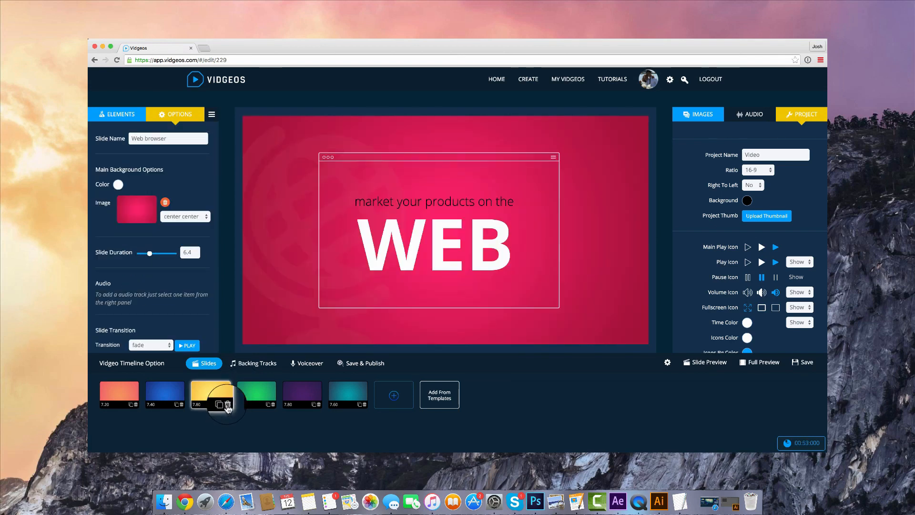
pyautogui.click(228, 405)
pyautogui.click(228, 405)
pyautogui.click(228, 405)
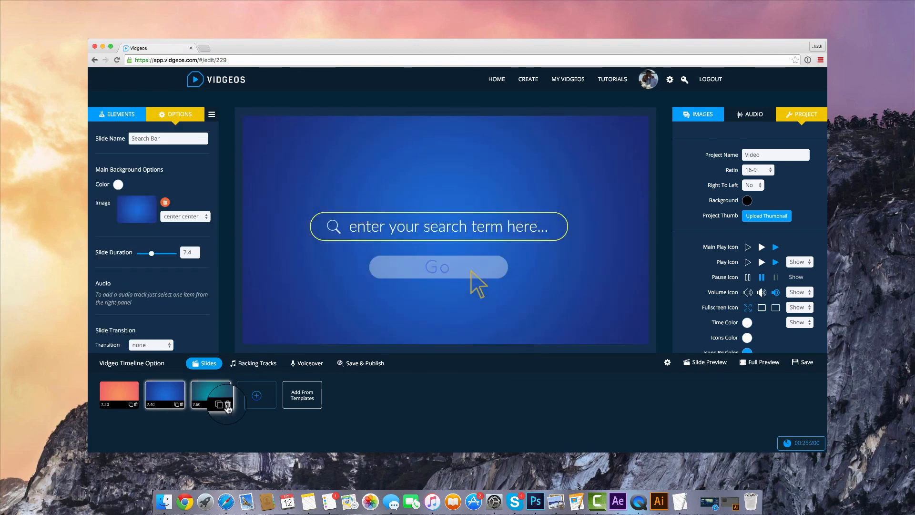
pyautogui.click(228, 405)
pyautogui.click(182, 405)
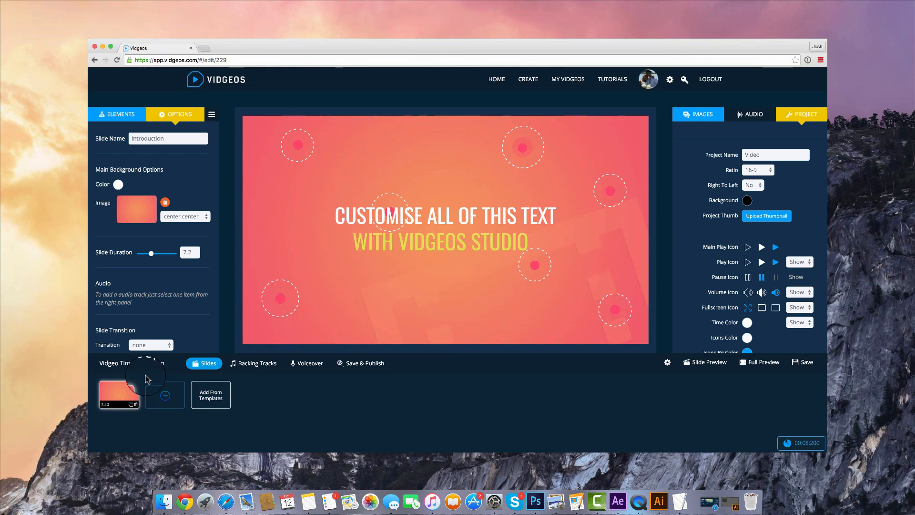
pyautogui.click(136, 404)
pyautogui.click(113, 395)
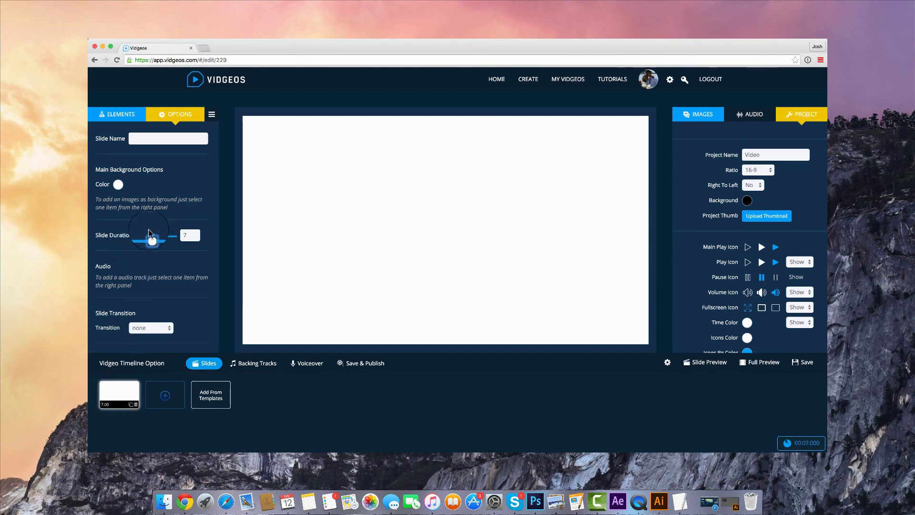
# Change the blank slide's background colour to light blue
pyautogui.click(114, 181)
pyautogui.click(204, 204)
pyautogui.moveTo(204, 204); pyautogui.dragTo(232, 234)
pyautogui.click(188, 170)
# Try the slideUp and fallOutTop slide transitions with an adjusted duration, then set the transition back to none
pyautogui.scroll(-3, 185, 181)
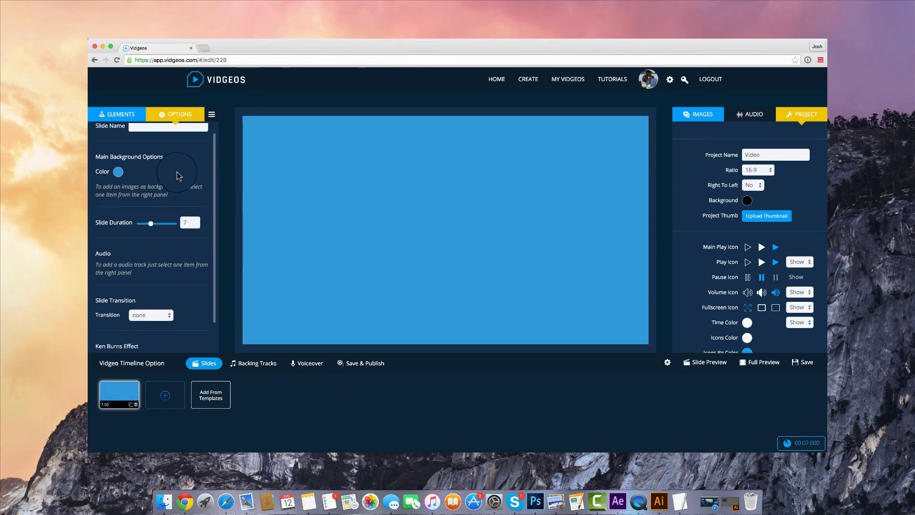
pyautogui.click(151, 279)
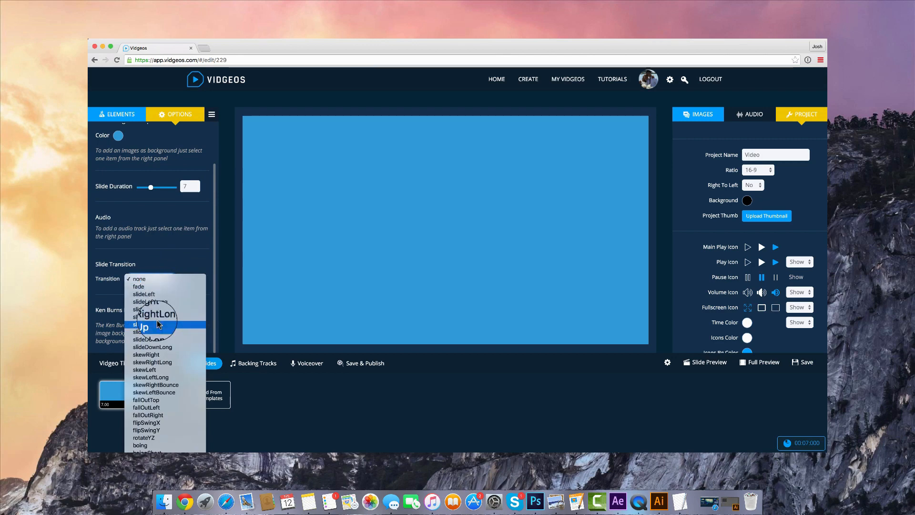
pyautogui.click(154, 317)
pyautogui.click(169, 280)
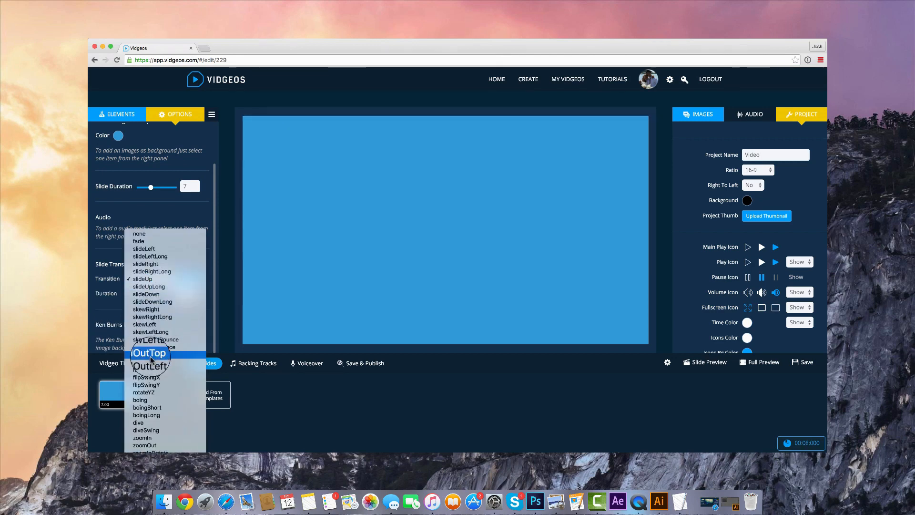
pyautogui.click(162, 352)
pyautogui.click(136, 294)
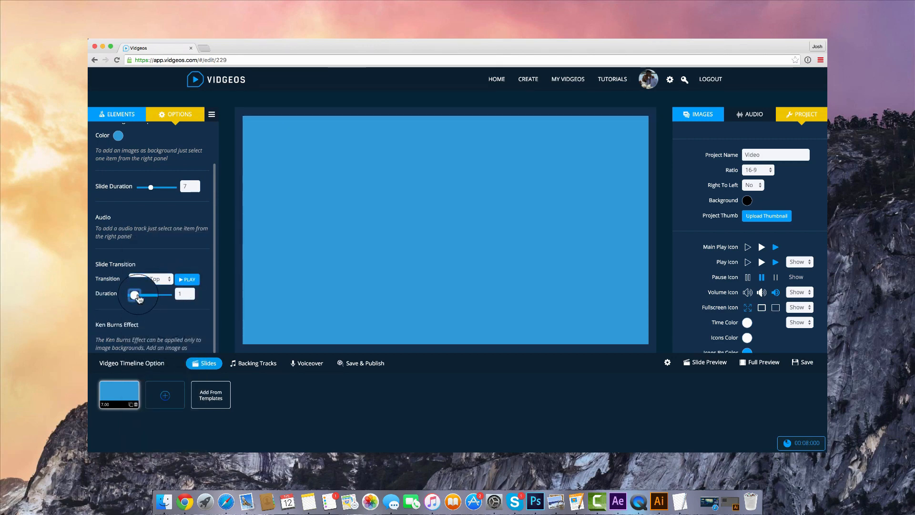
pyautogui.click(150, 279)
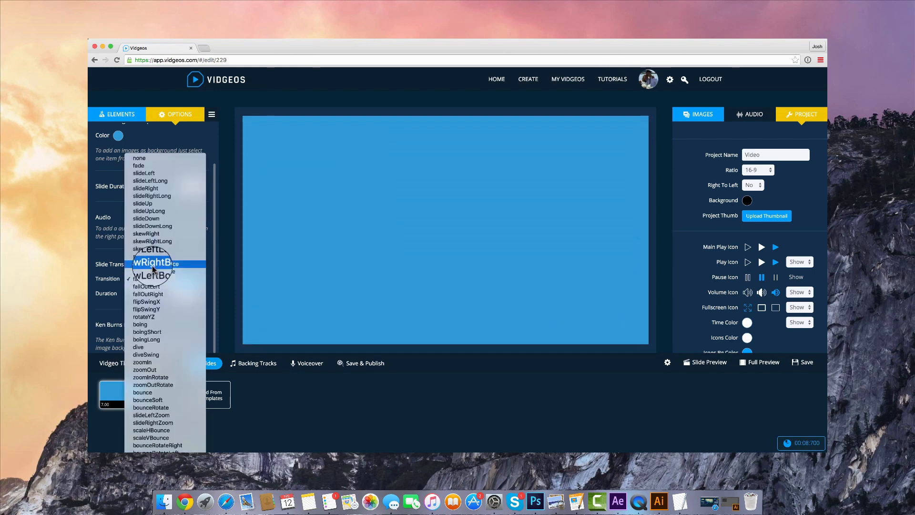
pyautogui.click(146, 162)
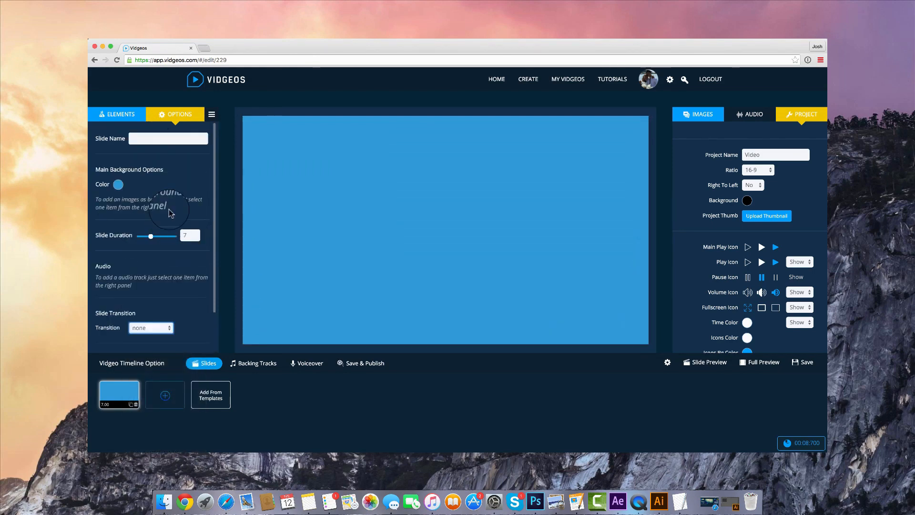
# Add an animated text element to the slide and replace its sample text with "HELLO"
pyautogui.click(118, 113)
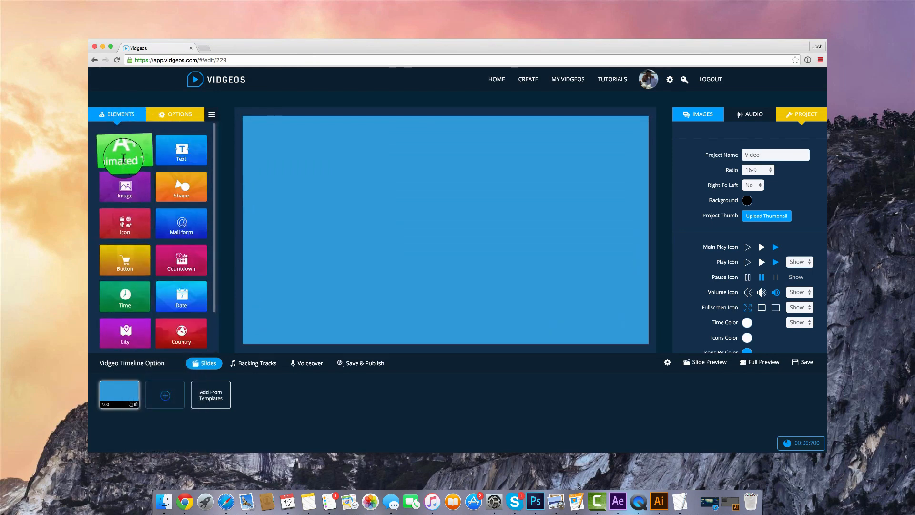
pyautogui.click(128, 170)
pyautogui.click(128, 167)
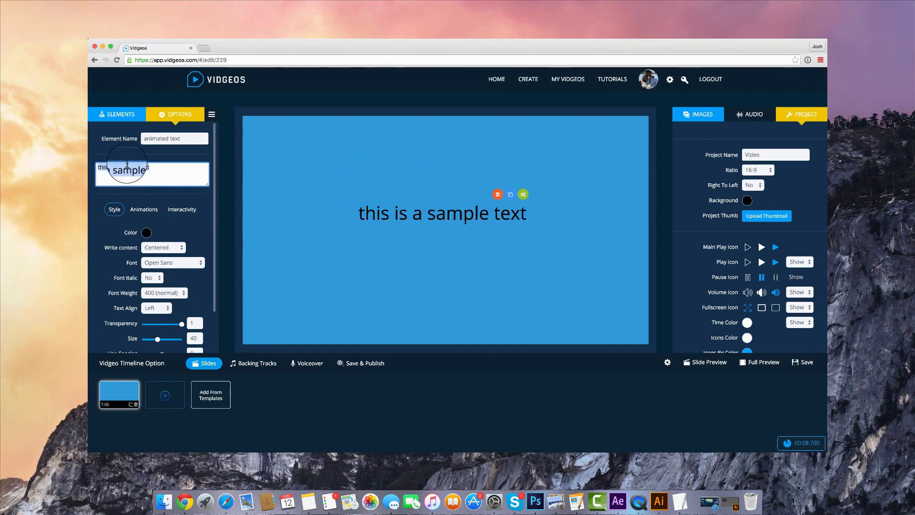
pyautogui.write('HELLO')
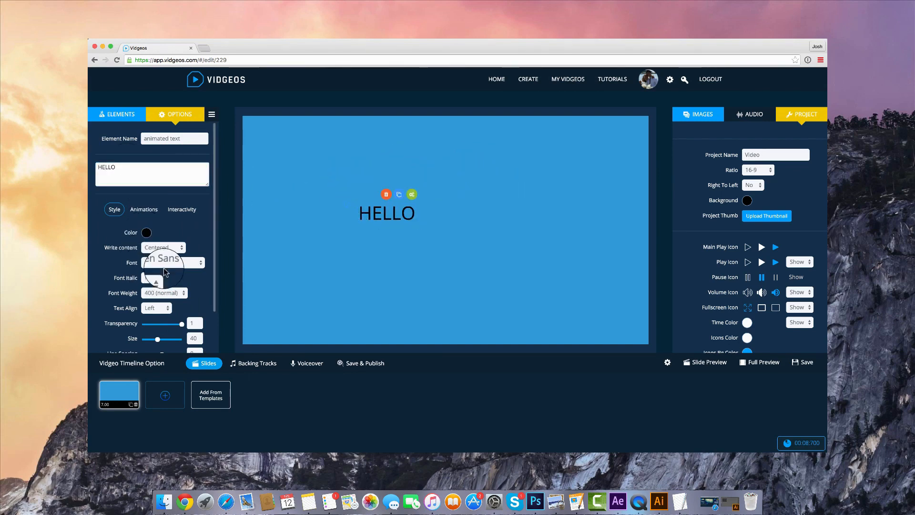
# Format the HELLO text in Oswald at size 83 with a font weight of 100
pyautogui.click(165, 267)
pyautogui.click(170, 307)
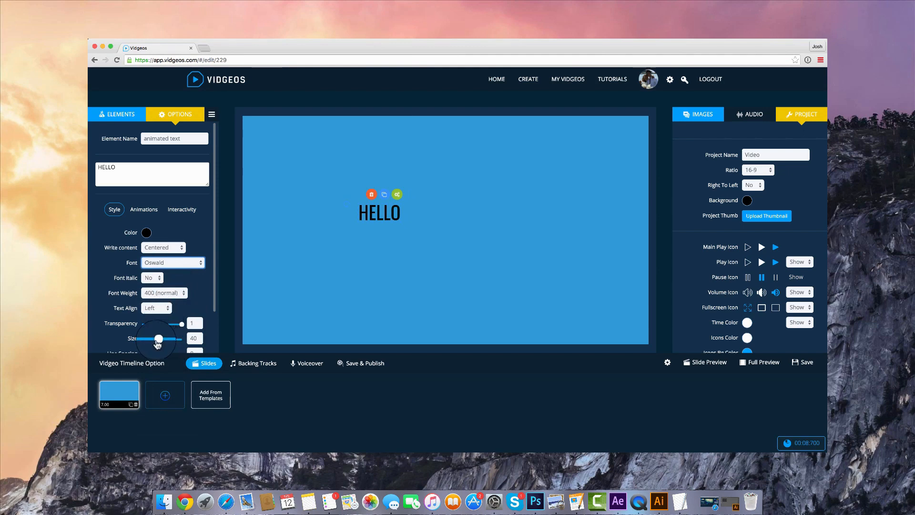
pyautogui.moveTo(158, 342); pyautogui.dragTo(175, 339)
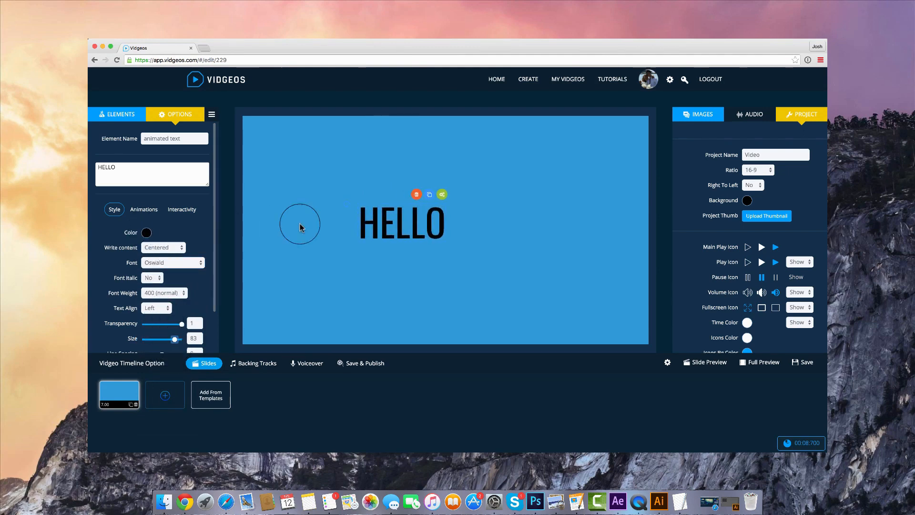
pyautogui.click(159, 292)
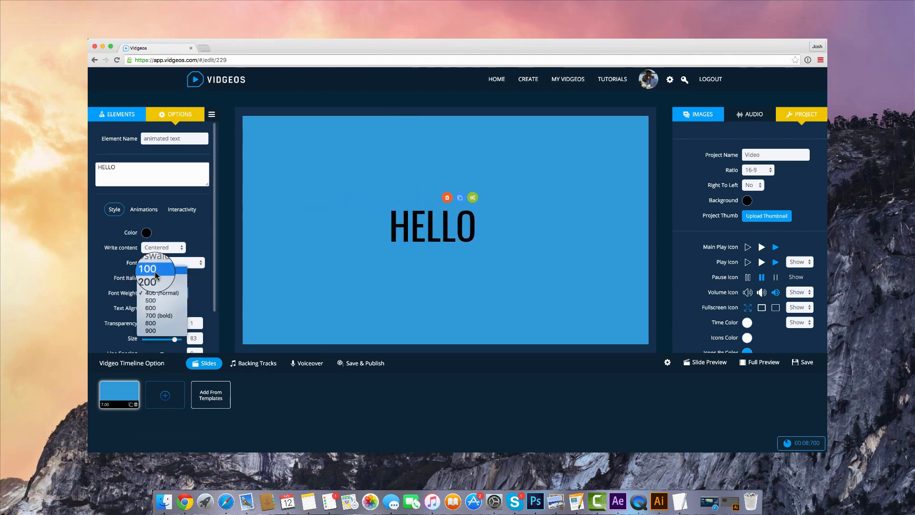
pyautogui.click(155, 271)
# Colour the HELLO text white and position it at the centre of the slide
pyautogui.click(146, 232)
pyautogui.click(193, 240)
pyautogui.click(497, 232)
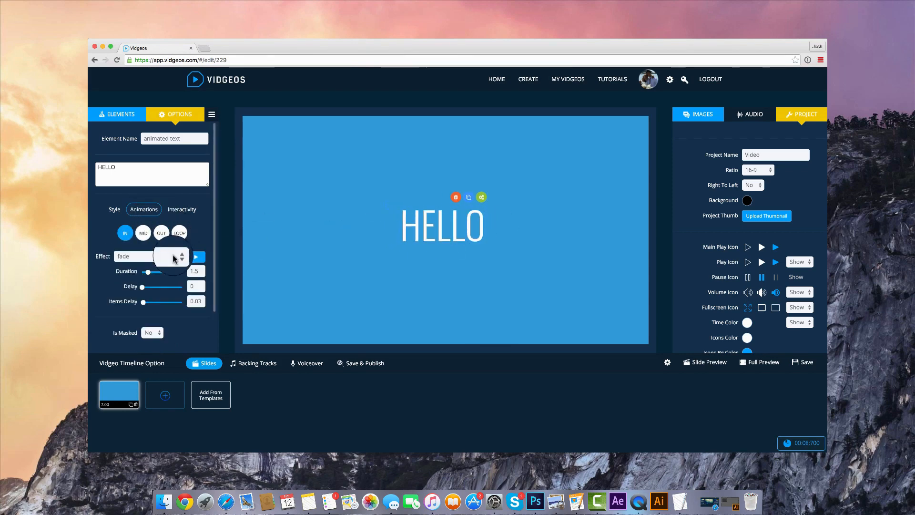
# Set the HELLO text's entrance effect to slideUpLong and its exit effect to slideTopLong
pyautogui.click(174, 258)
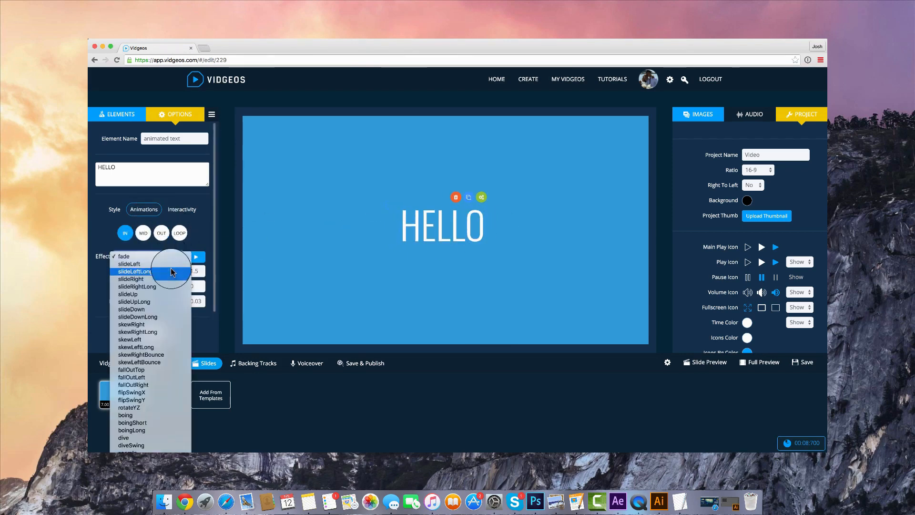
pyautogui.click(164, 302)
pyautogui.click(161, 232)
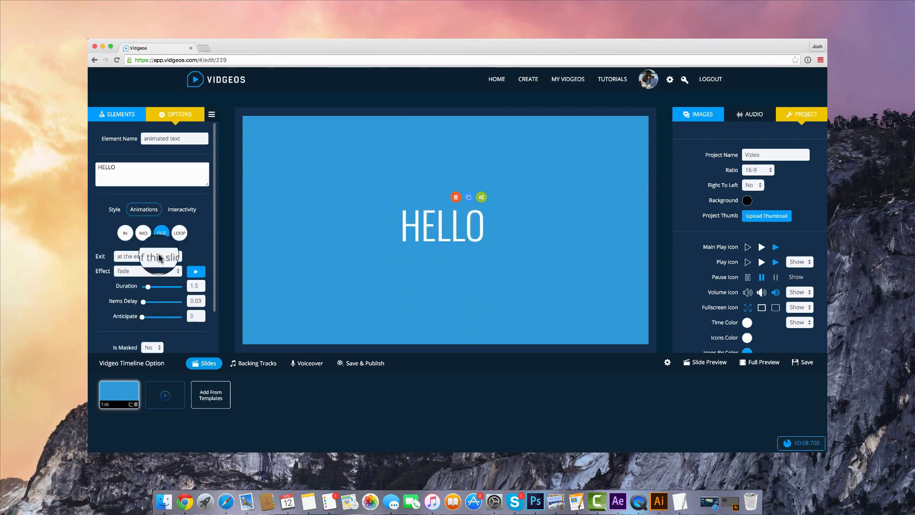
pyautogui.click(160, 270)
pyautogui.click(164, 314)
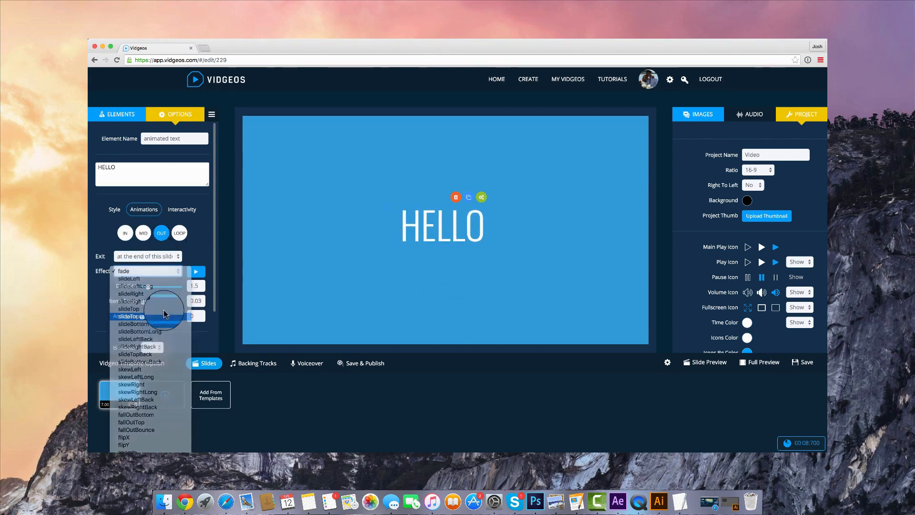
# Try the shakeRotate and flash loop effects on the HELLO text and reset its loop effect to none
pyautogui.click(182, 238)
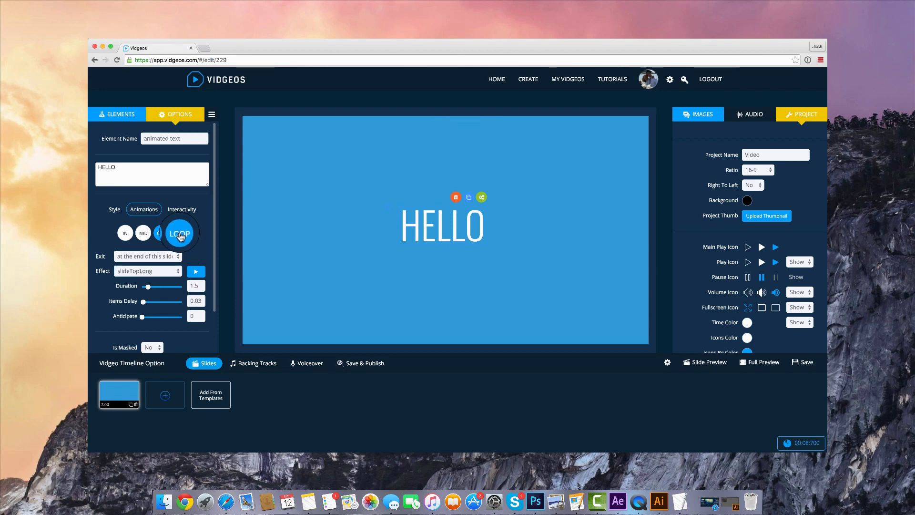
pyautogui.click(153, 257)
pyautogui.click(154, 257)
pyautogui.click(153, 257)
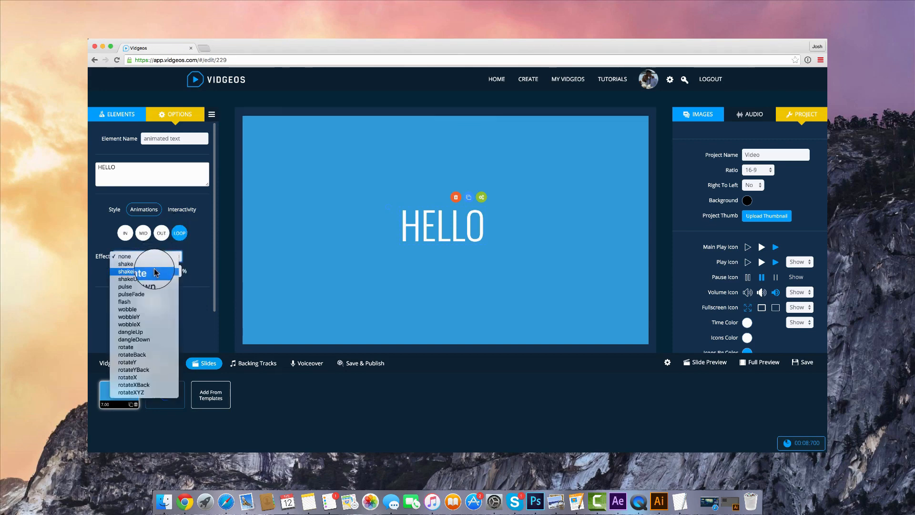
pyautogui.click(155, 272)
pyautogui.click(154, 258)
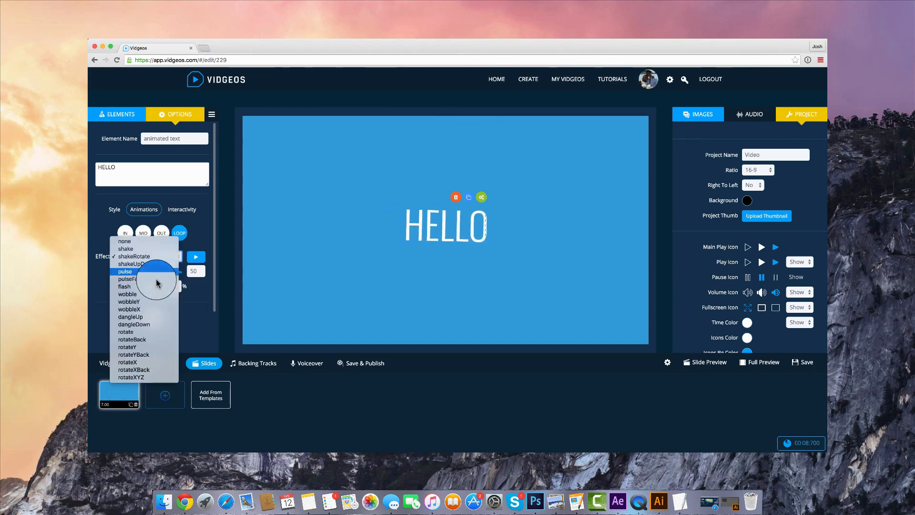
pyautogui.click(150, 286)
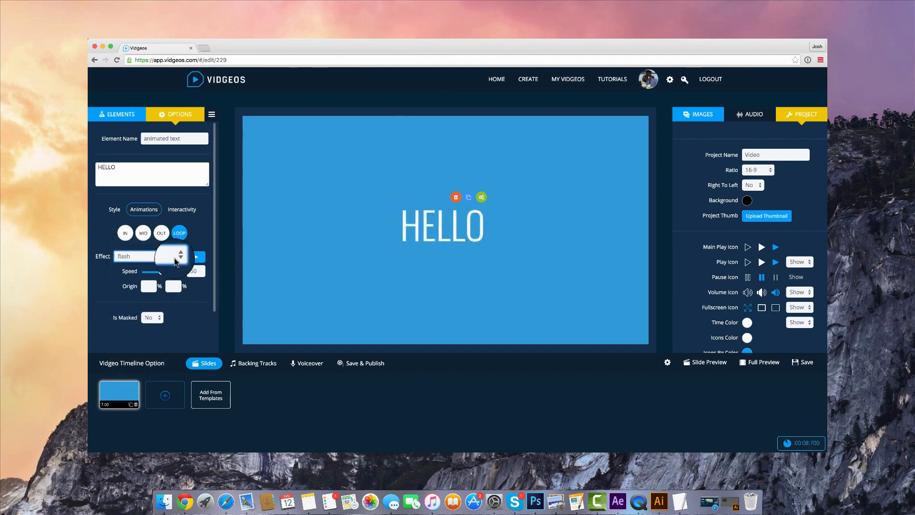
pyautogui.click(178, 260)
pyautogui.click(189, 212)
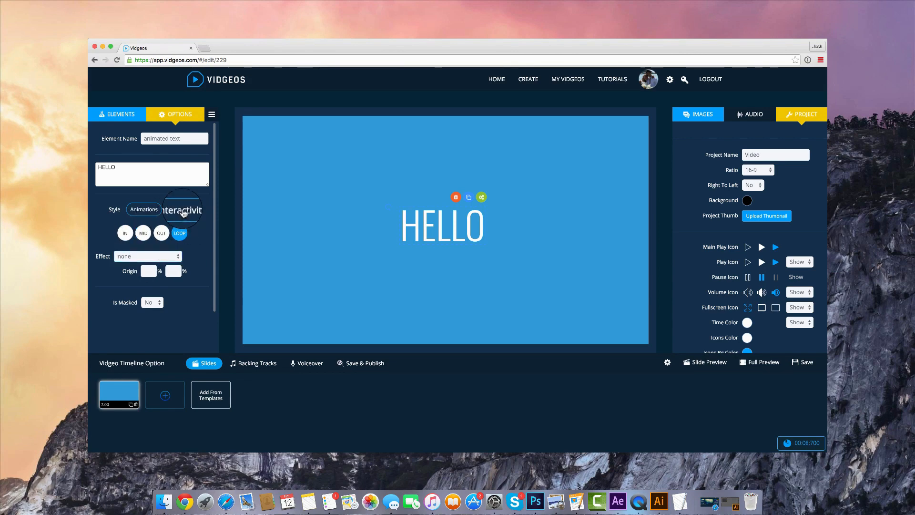
pyautogui.click(183, 211)
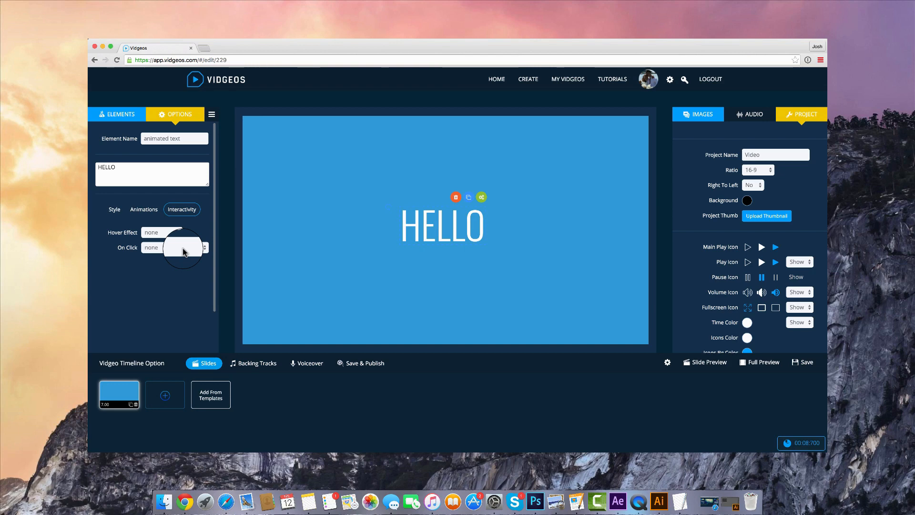
pyautogui.click(173, 245)
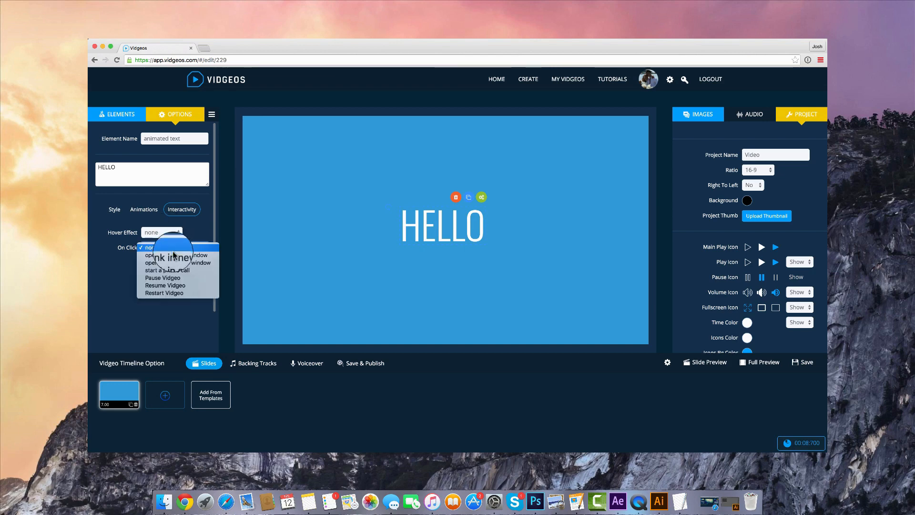
pyautogui.click(172, 255)
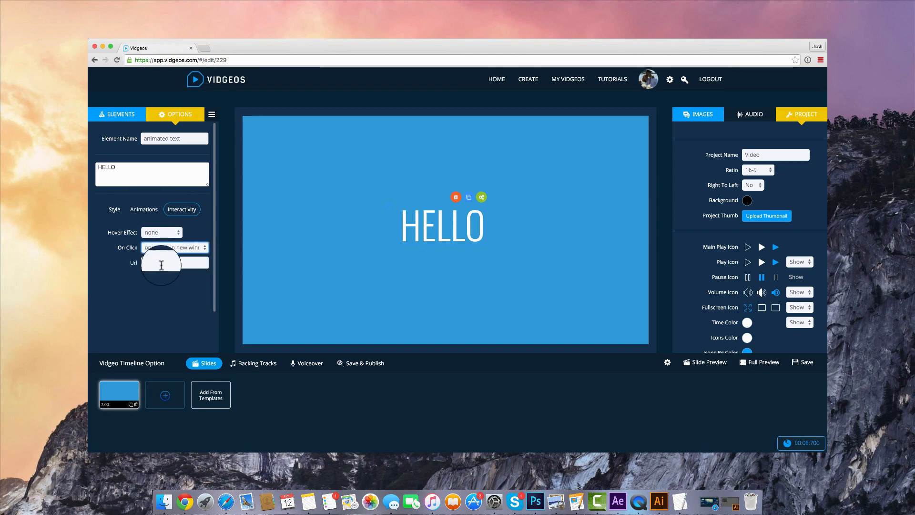
pyautogui.click(162, 266)
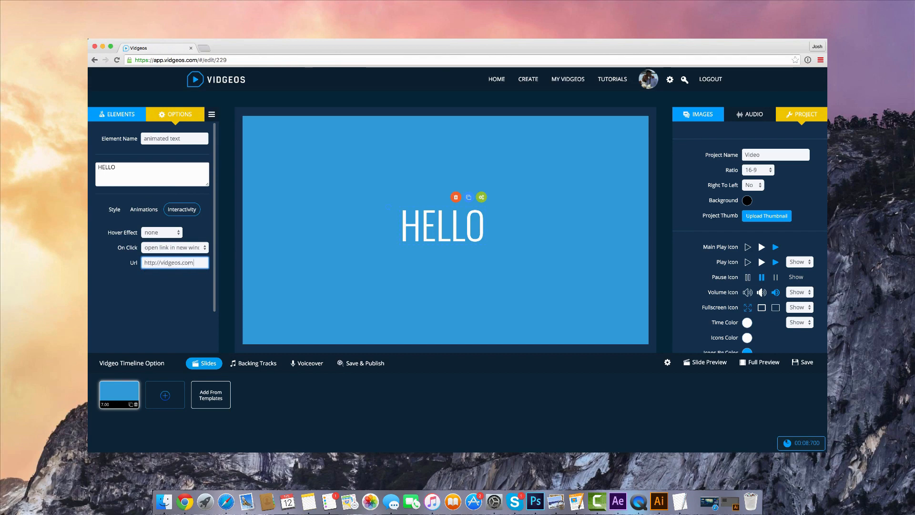
pyautogui.click(172, 232)
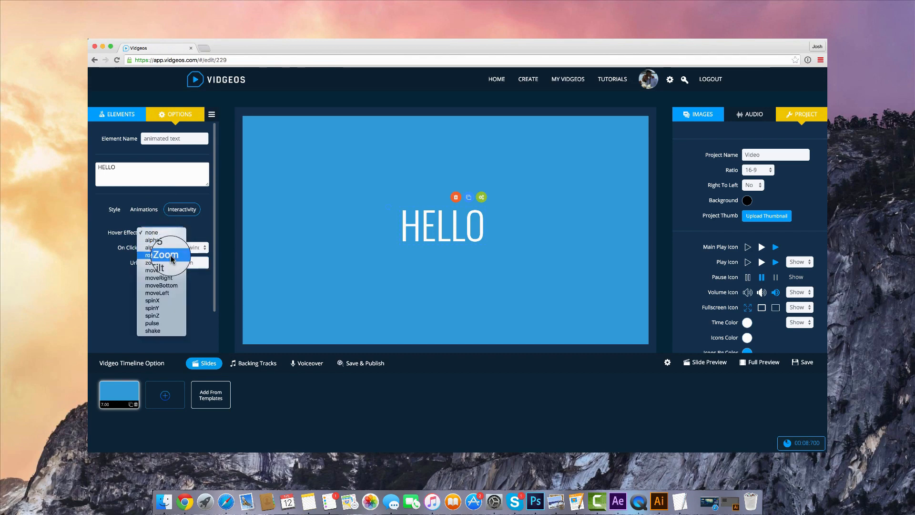
pyautogui.click(172, 256)
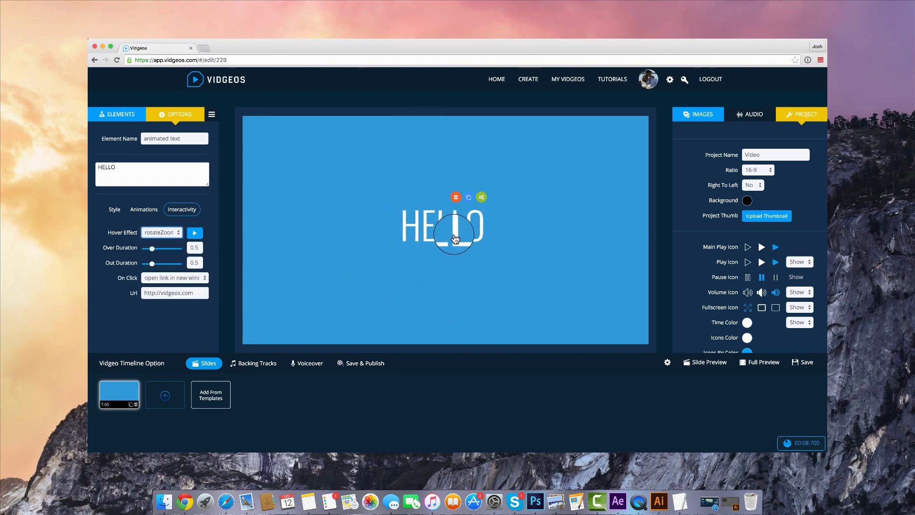
# Preview the slide, test the HELLO text's link, and close the opened page and the preview
pyautogui.click(720, 367)
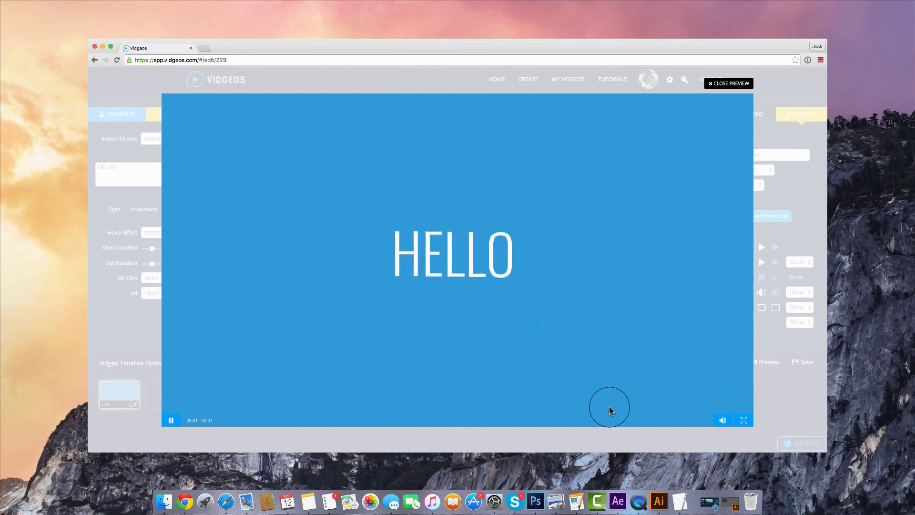
pyautogui.click(469, 270)
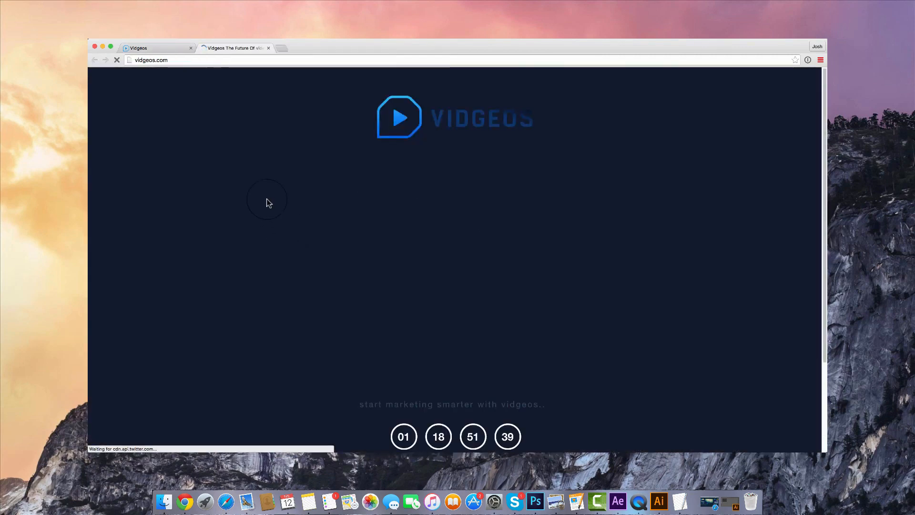
pyautogui.click(268, 49)
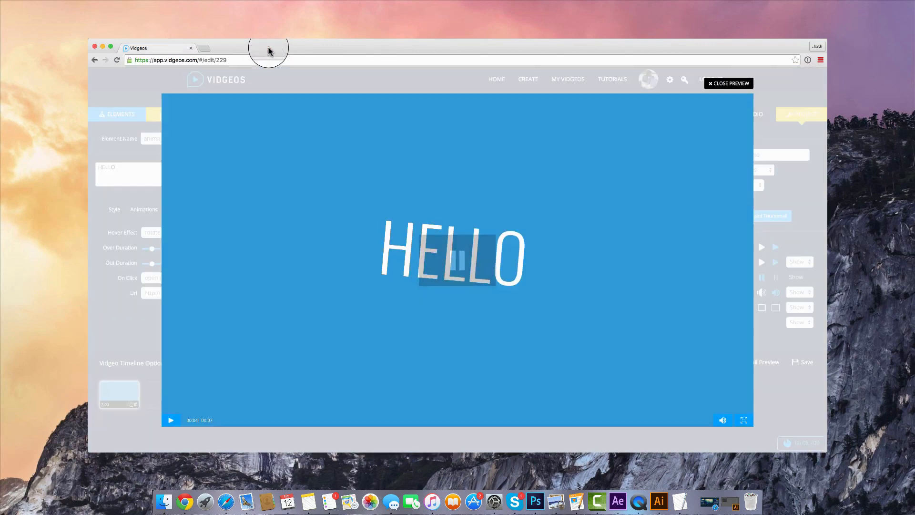
pyautogui.click(737, 85)
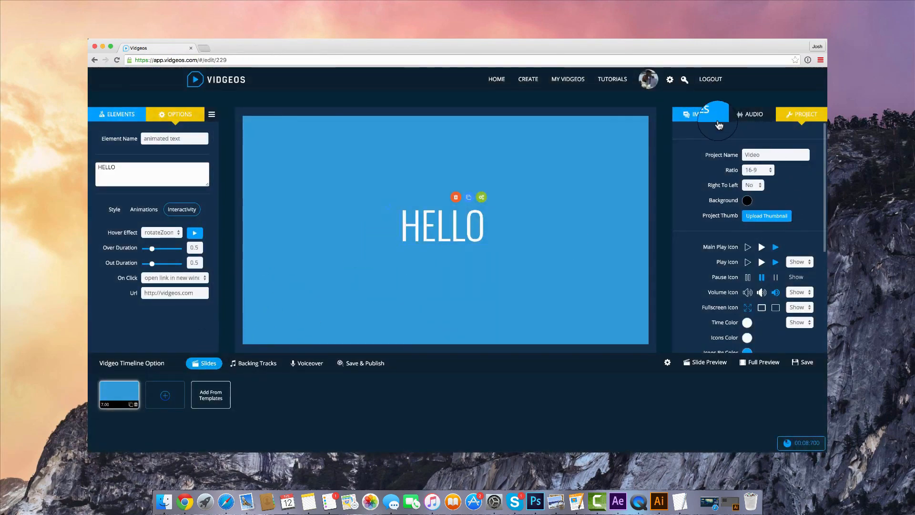
# Try several ready-to-use images as the slide background, including the pink-purple gradient and the purple polygon image
pyautogui.click(726, 240)
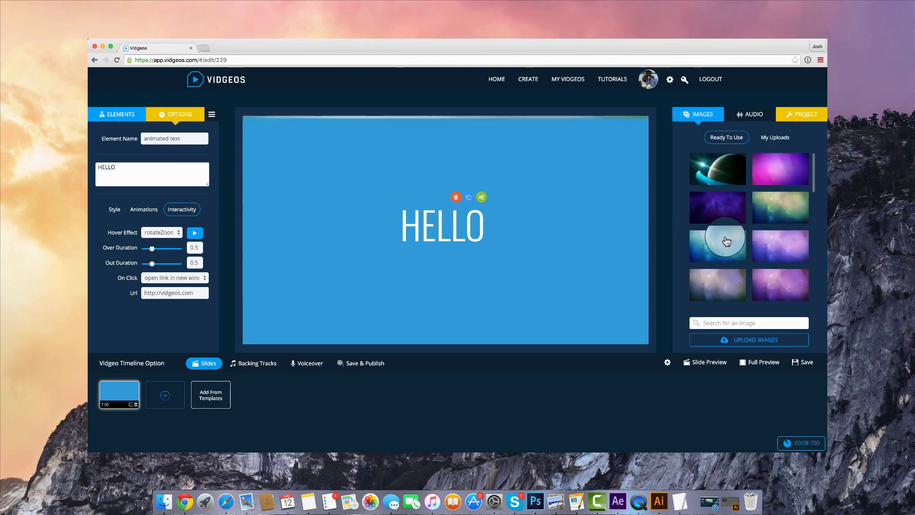
pyautogui.click(719, 209)
pyautogui.click(784, 174)
pyautogui.click(762, 247)
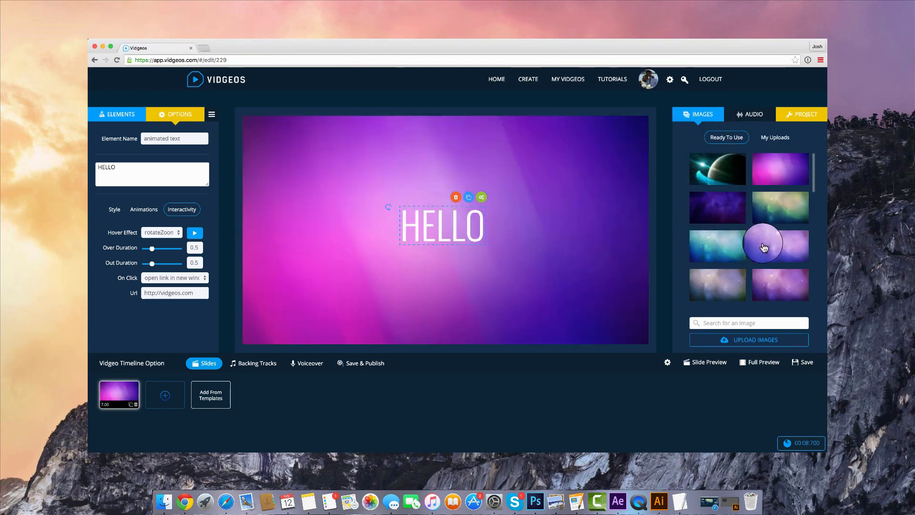
pyautogui.scroll(-3, 764, 248)
pyautogui.click(773, 258)
pyautogui.scroll(-3, 762, 260)
pyautogui.click(742, 269)
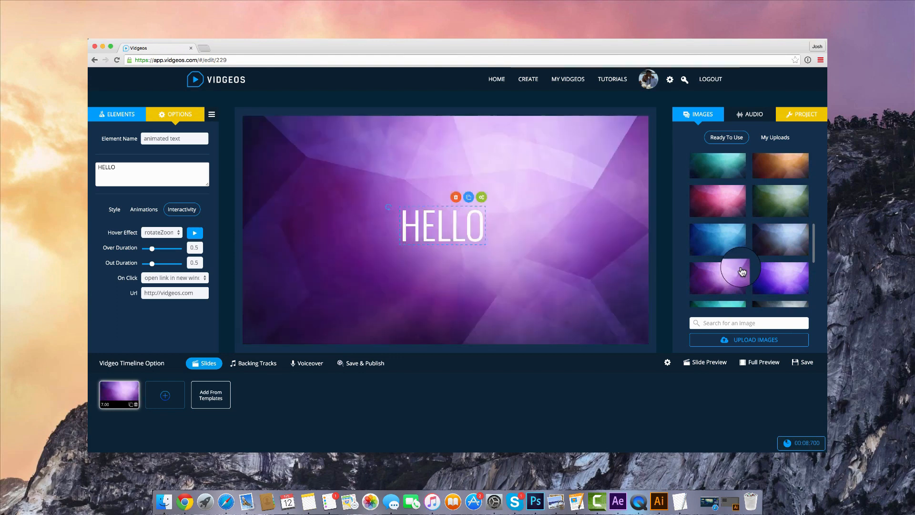
# Set the slide background to the ready-to-use blue polygon image
pyautogui.click(723, 242)
pyautogui.scroll(5, 711, 223)
pyautogui.click(709, 224)
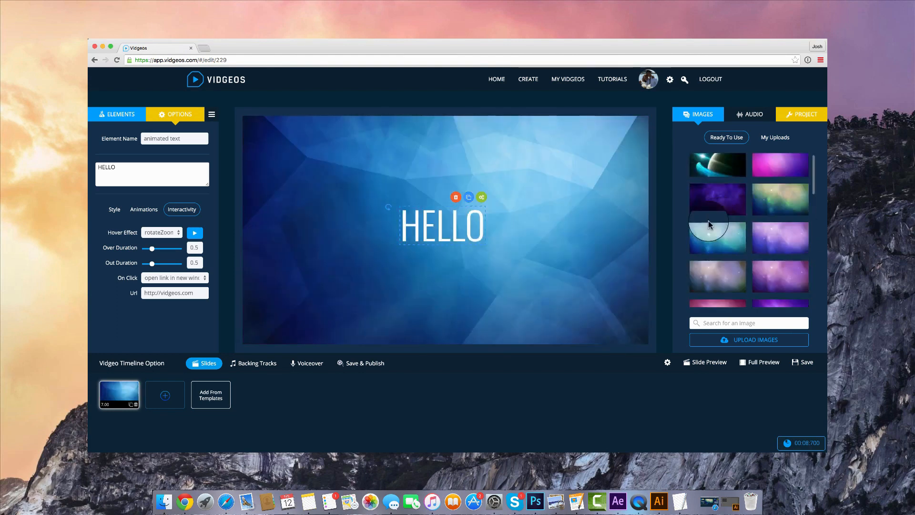
pyautogui.click(211, 217)
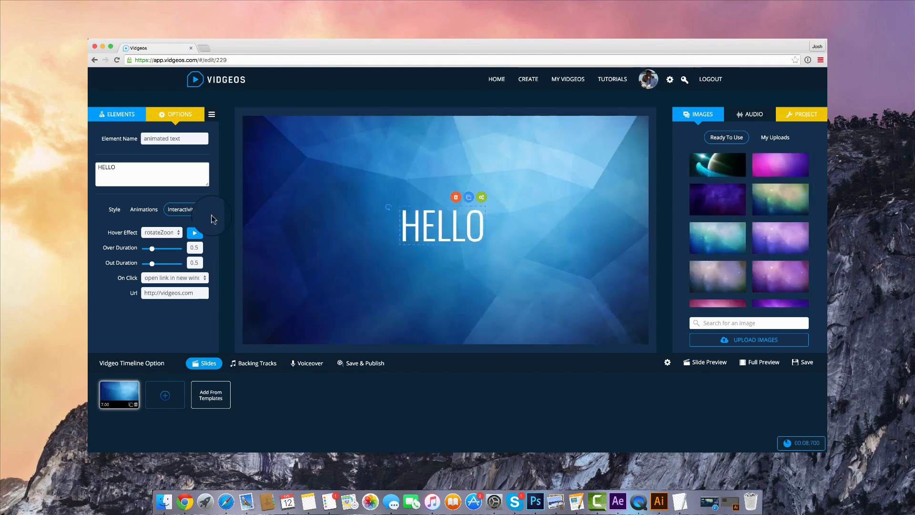
# Enable the Ken Burns effect on the slide background and set its Zoom To value to 154%
pyautogui.click(109, 396)
pyautogui.scroll(-3, 148, 311)
pyautogui.click(143, 337)
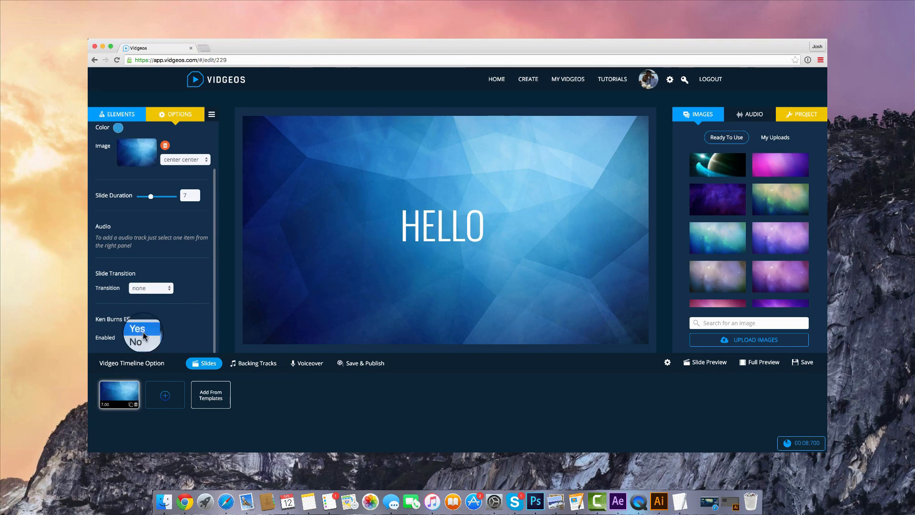
pyautogui.scroll(-3, 167, 310)
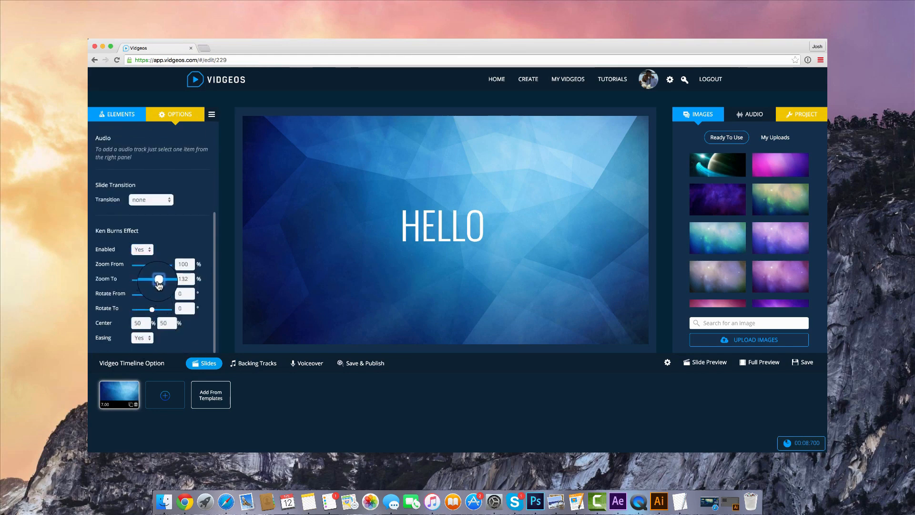
pyautogui.moveTo(164, 286); pyautogui.dragTo(164, 341)
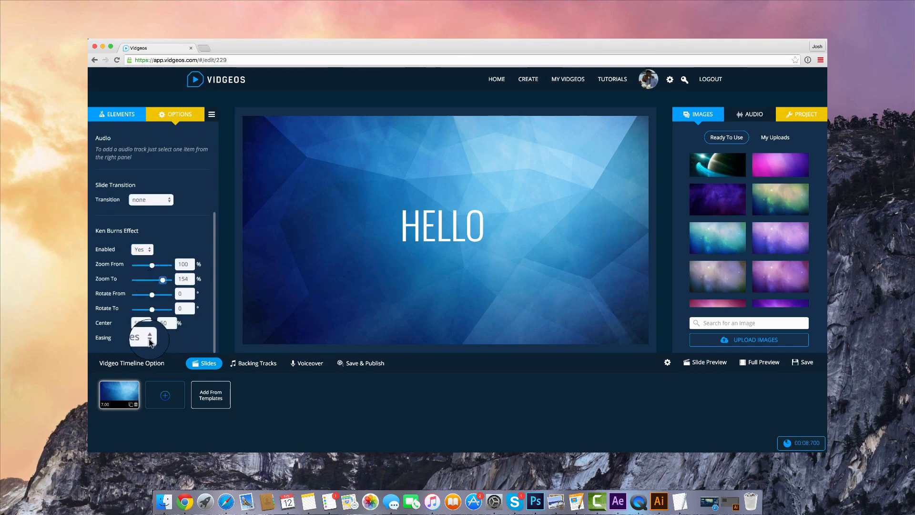
# Search the icon library for "chat", add the two-speech-bubbles icon with one filled bubble, and place it above and right of HELLO
pyautogui.scroll(5, 149, 310)
pyautogui.click(122, 113)
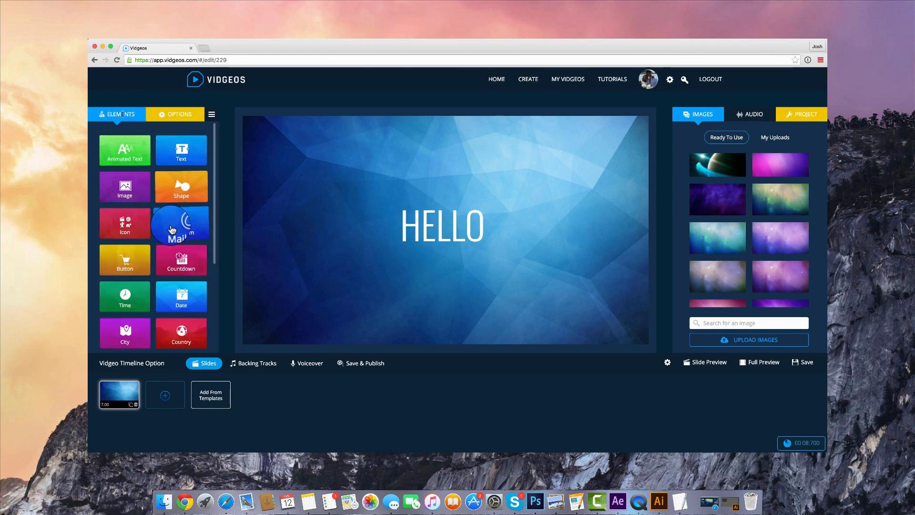
pyautogui.click(136, 210)
pyautogui.scroll(-3, 477, 248)
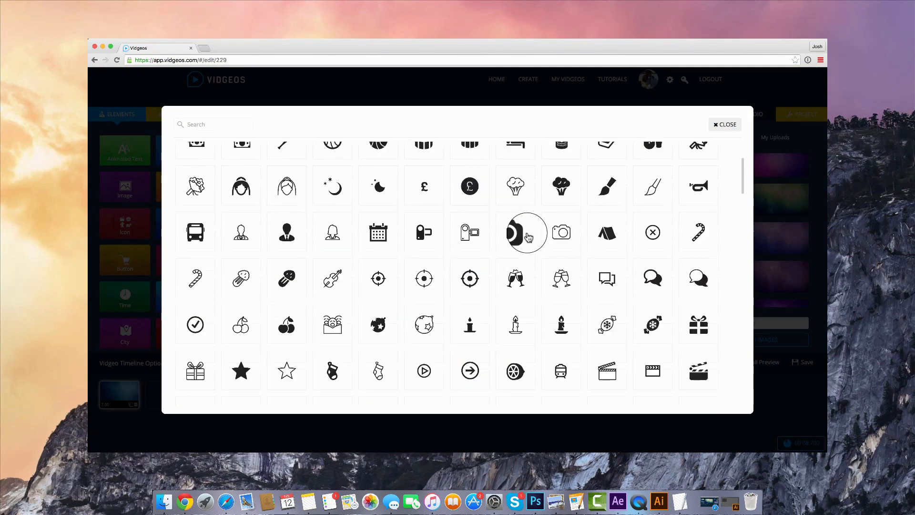
pyautogui.scroll(-4, 528, 237)
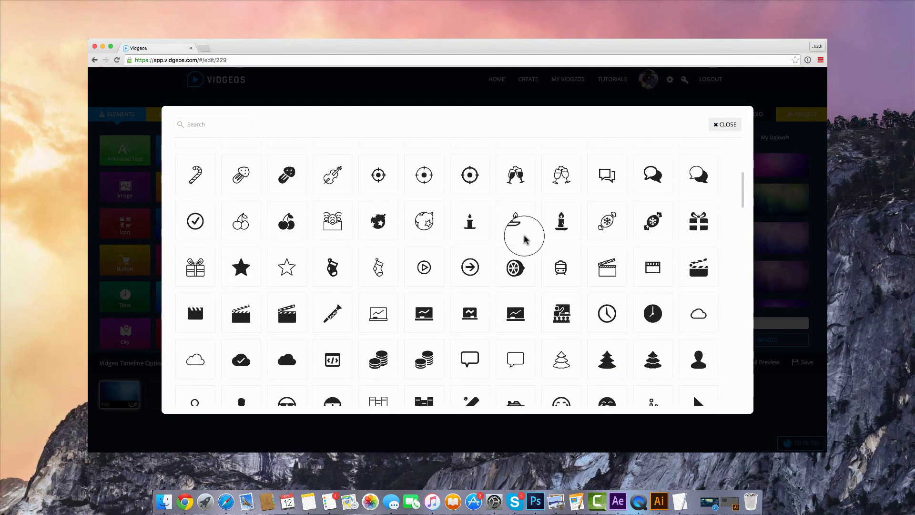
pyautogui.scroll(1, 484, 256)
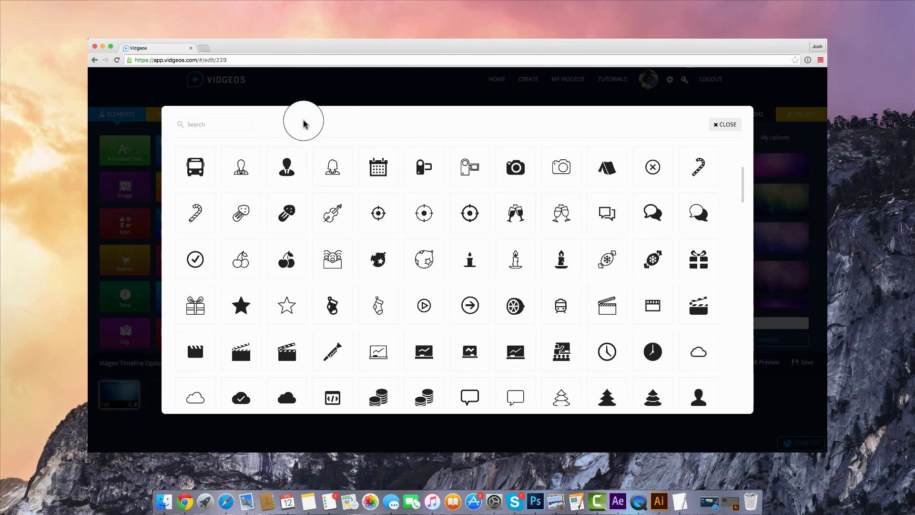
pyautogui.write('chat')
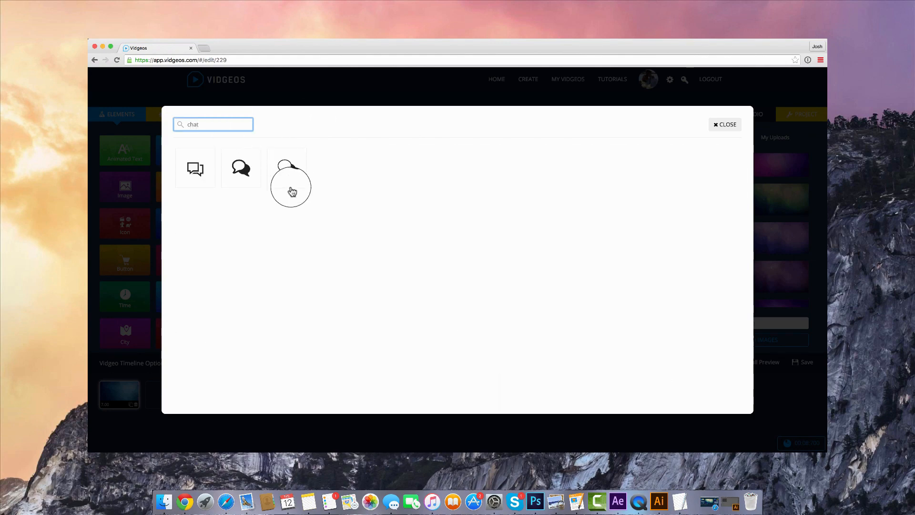
pyautogui.click(287, 168)
pyautogui.moveTo(419, 212); pyautogui.dragTo(585, 185)
# Colour the chat icon white and set its transparency to 0.8
pyautogui.click(146, 193)
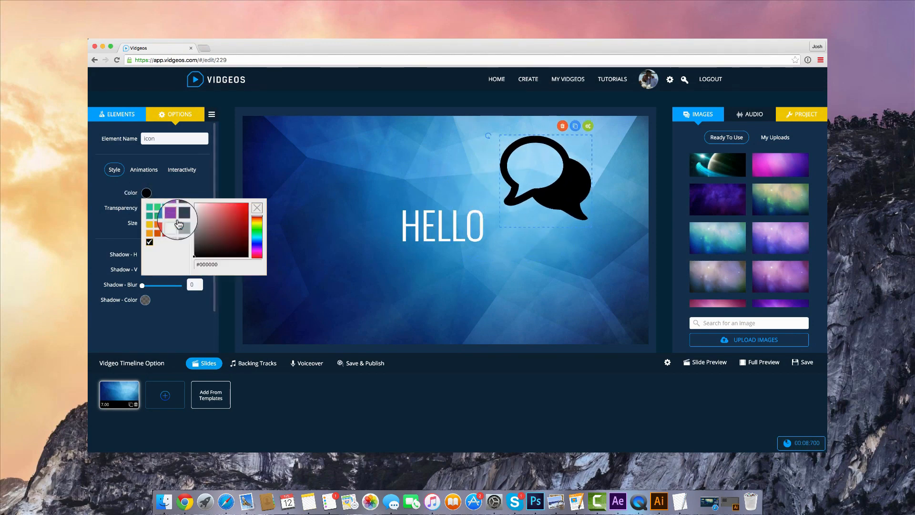
pyautogui.click(200, 204)
pyautogui.click(186, 189)
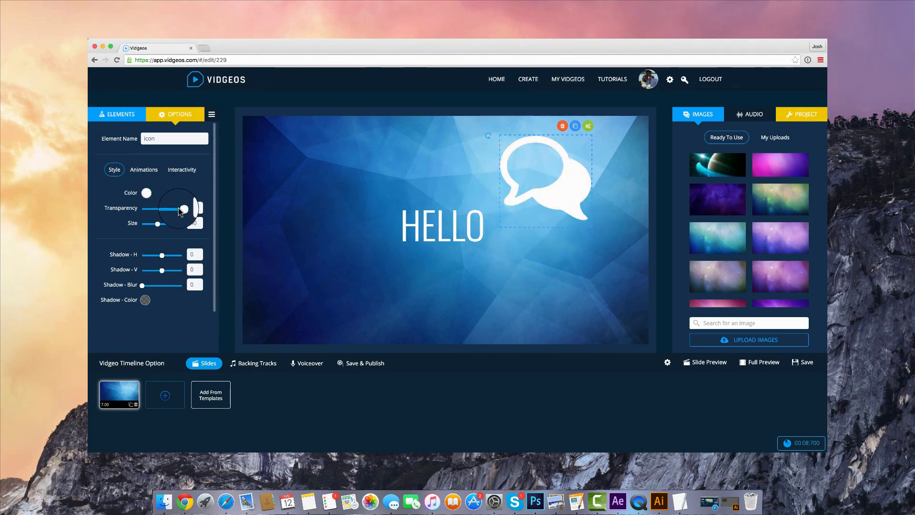
pyautogui.moveTo(174, 213)
pyautogui.mouseDown()
pyautogui.moveTo(159, 214)
pyautogui.moveTo(169, 216)
pyautogui.mouseUp()
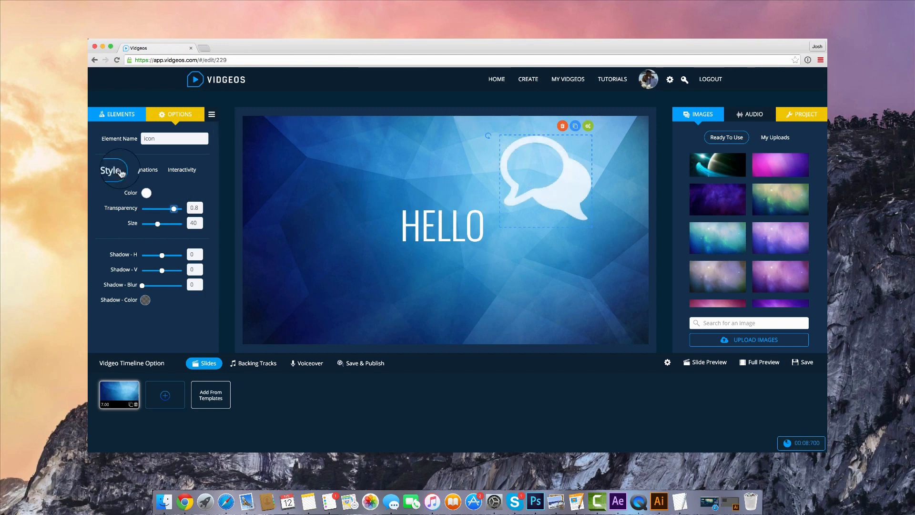
# Set the chat icon's entrance effect to slideLeftLong and its exit effect to slideRightLong
pyautogui.click(144, 169)
pyautogui.click(148, 216)
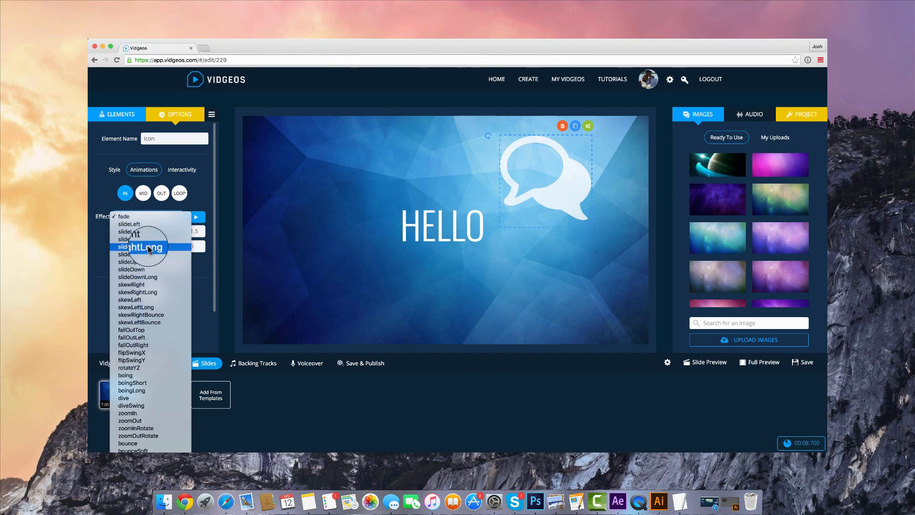
pyautogui.click(149, 232)
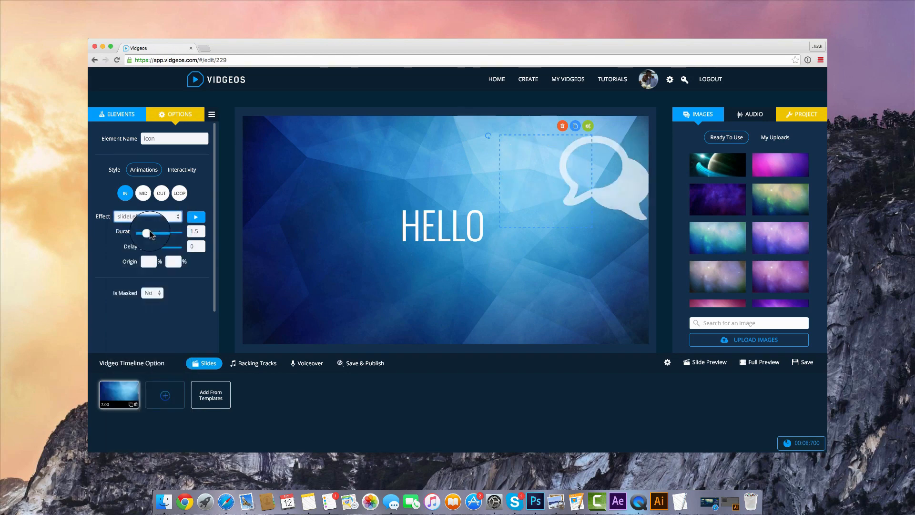
pyautogui.click(161, 193)
pyautogui.click(157, 232)
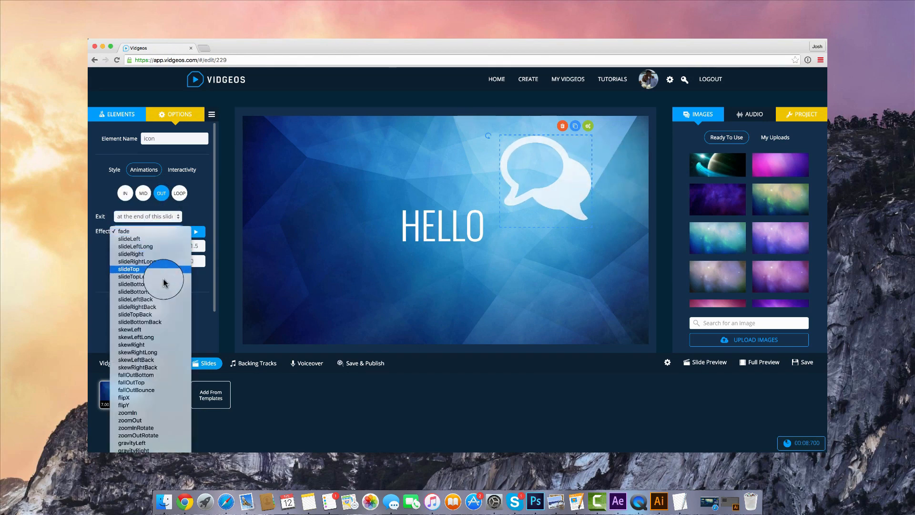
pyautogui.click(539, 268)
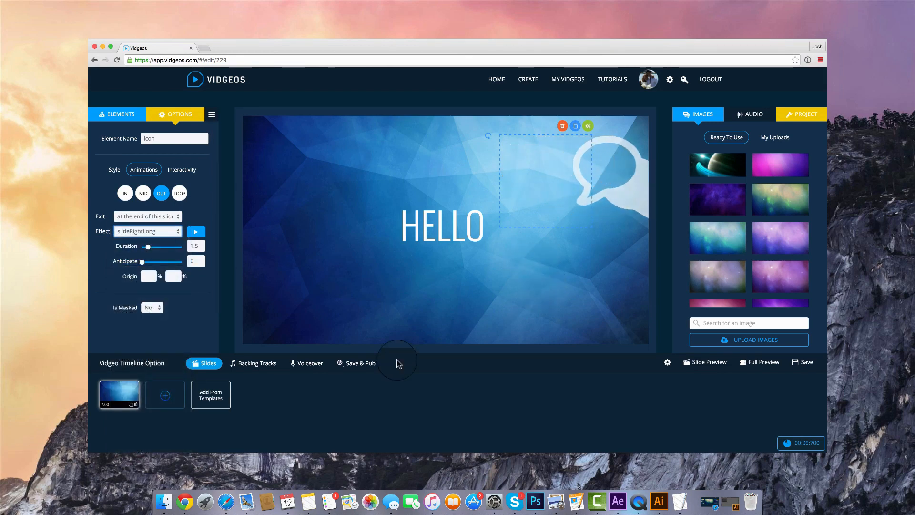
# Duplicate the HELLO slide and delete the chat icon from the copy
pyautogui.click(131, 405)
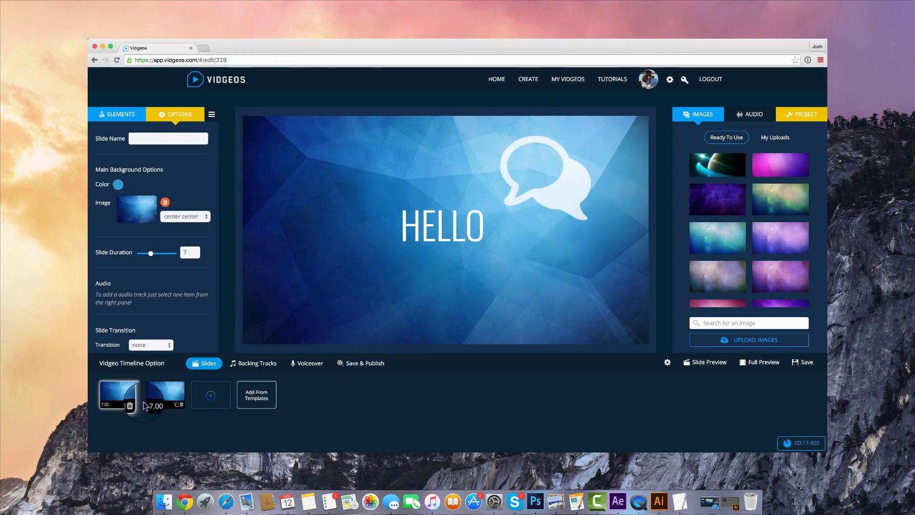
pyautogui.click(172, 386)
pyautogui.click(546, 176)
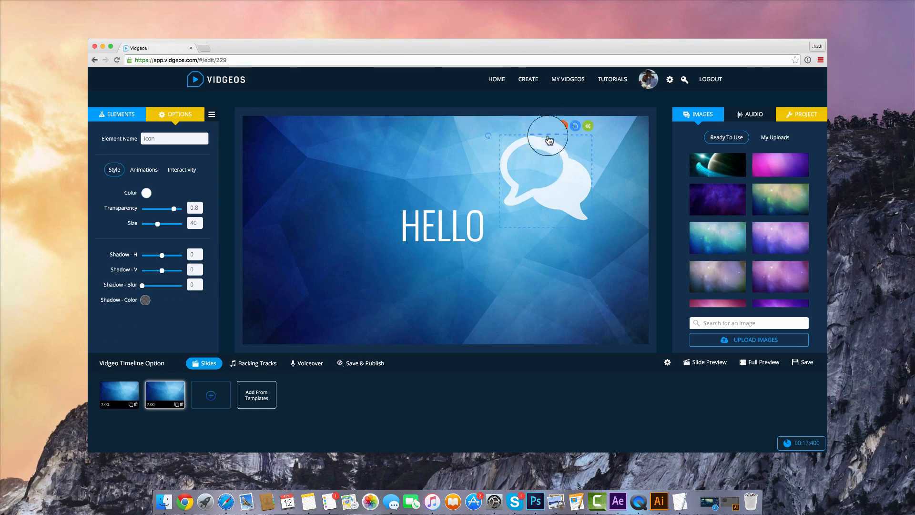
pyautogui.click(556, 119)
pyautogui.click(557, 157)
pyautogui.click(562, 126)
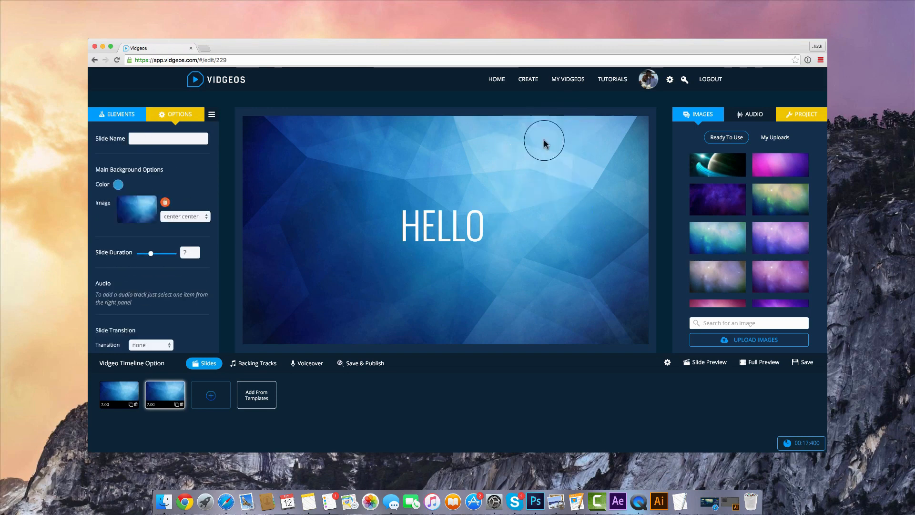
# Replace the HELLO text on the duplicated slide with CREATING VIDEOS IS FUN
pyautogui.click(429, 227)
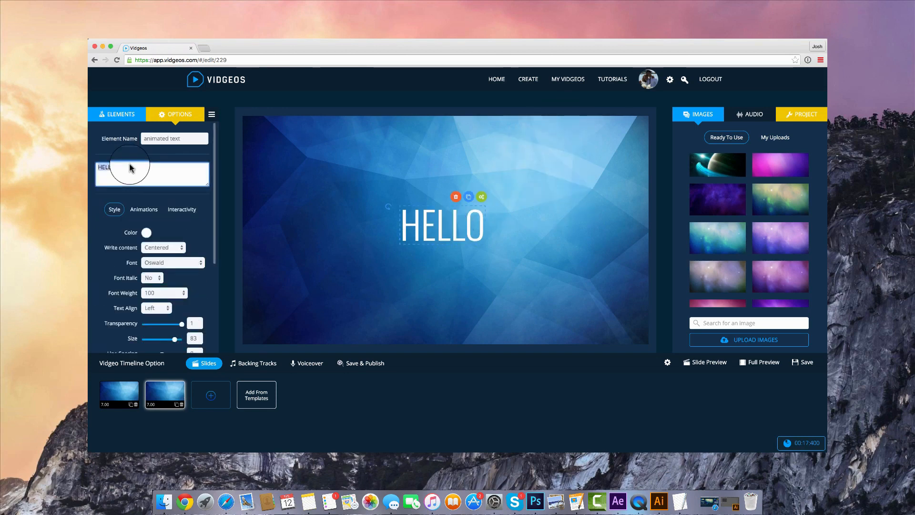
pyautogui.write('V')
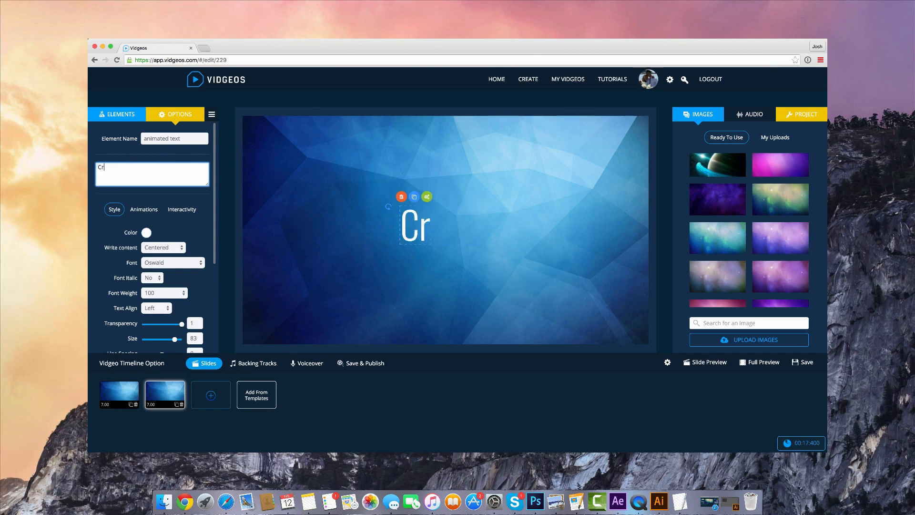
pyautogui.write('reatin')
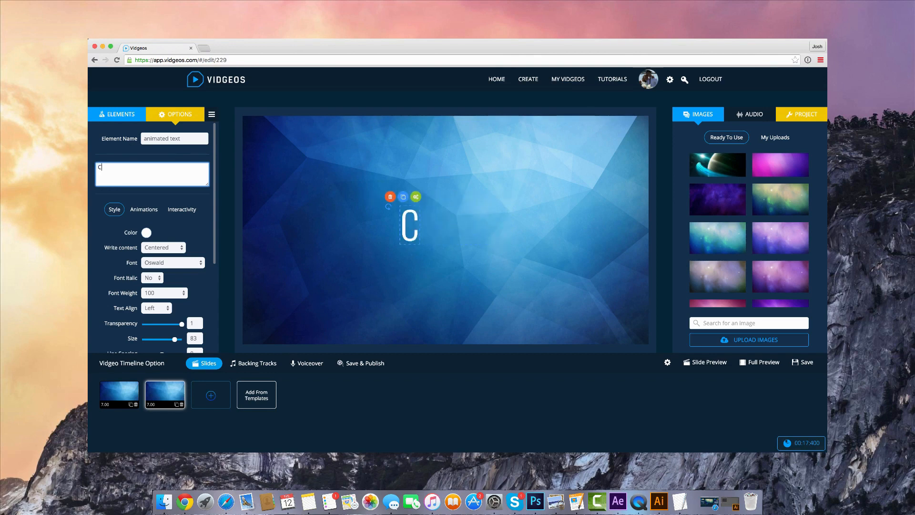
pyautogui.write('NG VIDEOS IS FUN')
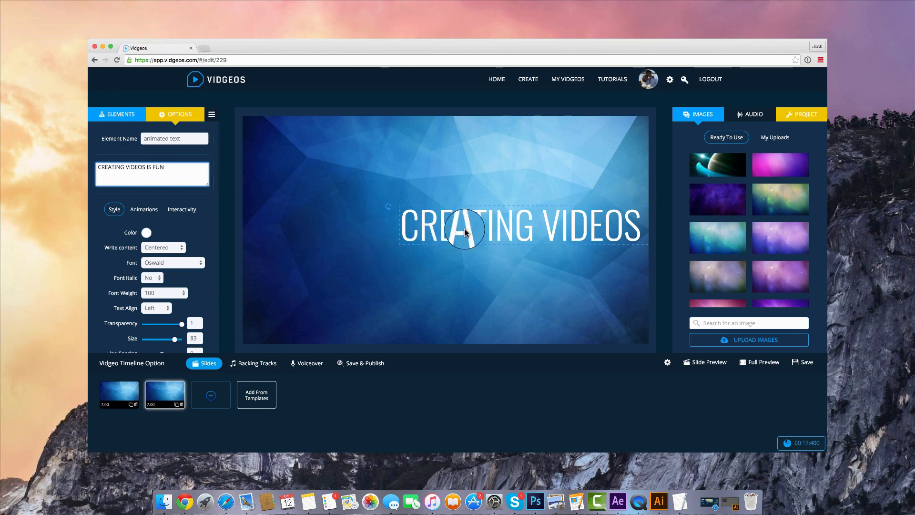
# Reduce the CREATING VIDEOS IS FUN text to size 58 and centre it on the slide
pyautogui.moveTo(174, 339); pyautogui.dragTo(165, 339)
pyautogui.click(362, 219)
pyautogui.moveTo(362, 220); pyautogui.dragTo(404, 226)
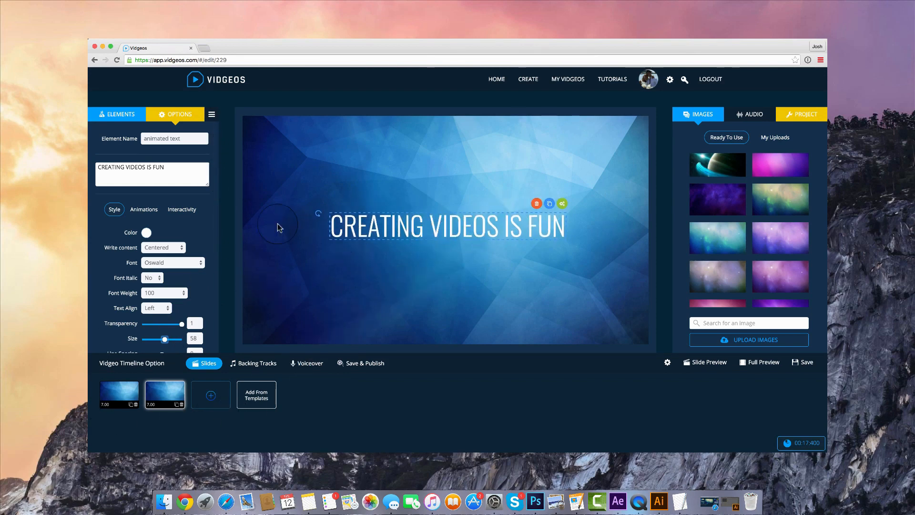
# Set the CREATING VIDEOS IS FUN text's entrance effect to angleRolling and its exit effect to zoomOutRotate
pyautogui.click(144, 209)
pyautogui.click(152, 256)
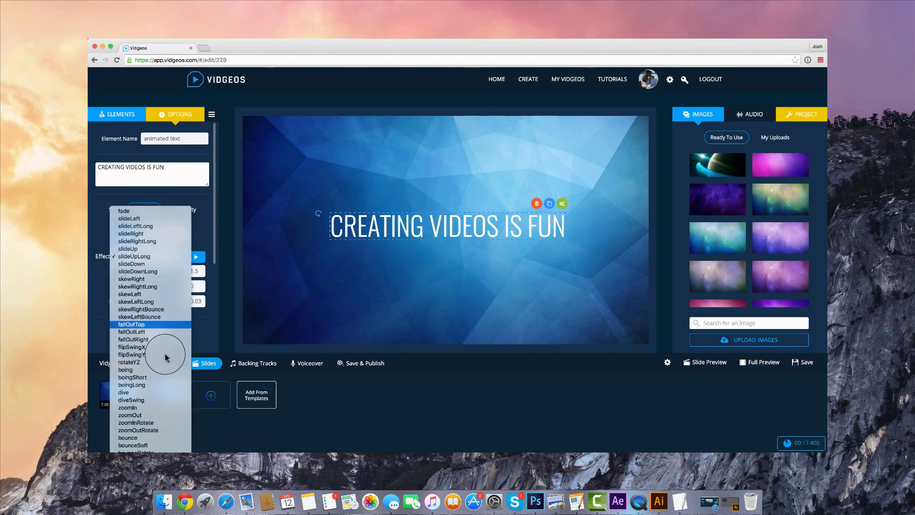
pyautogui.click(165, 361)
pyautogui.click(176, 256)
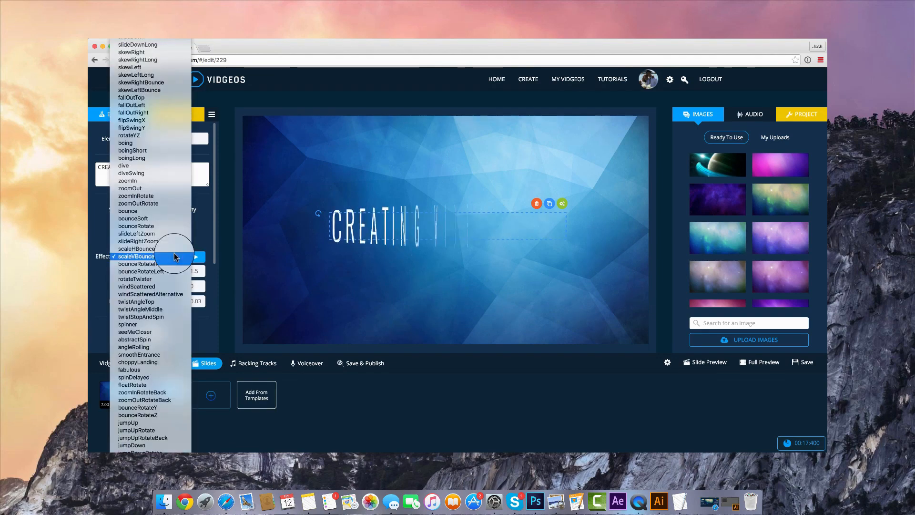
pyautogui.click(168, 347)
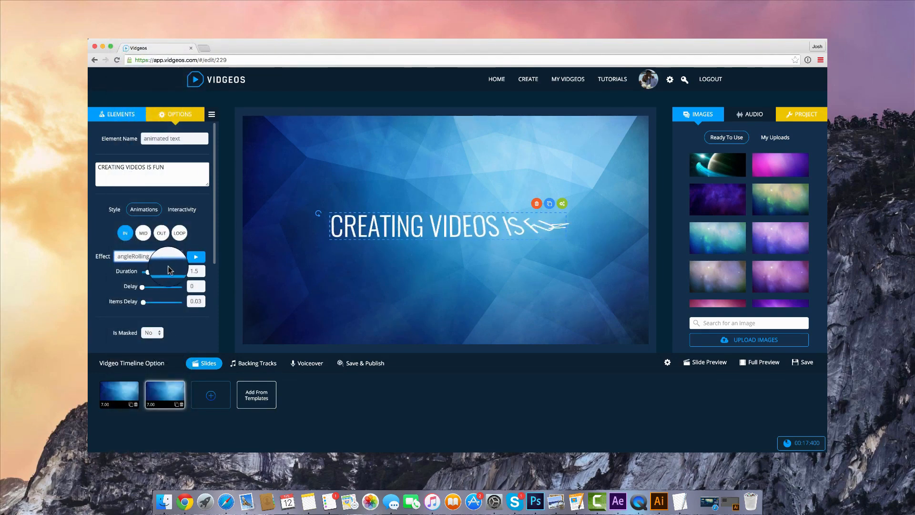
pyautogui.click(161, 234)
pyautogui.click(150, 271)
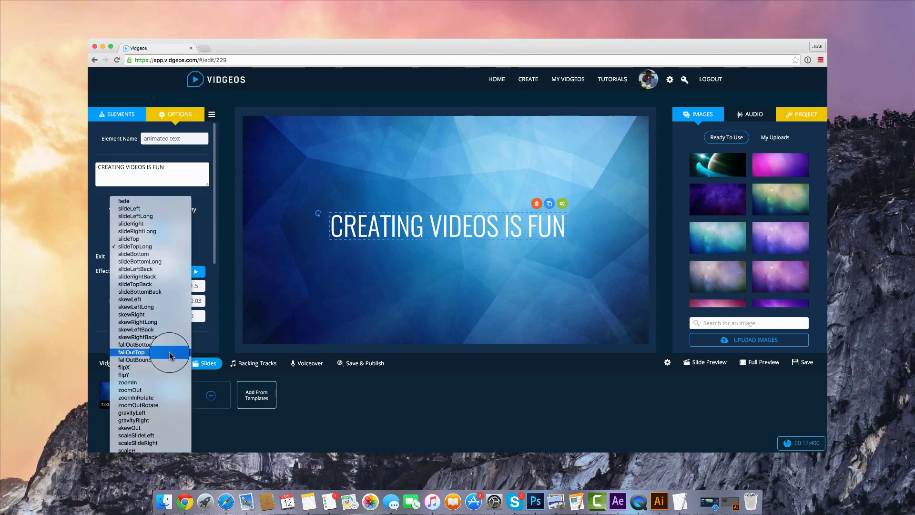
pyautogui.click(160, 406)
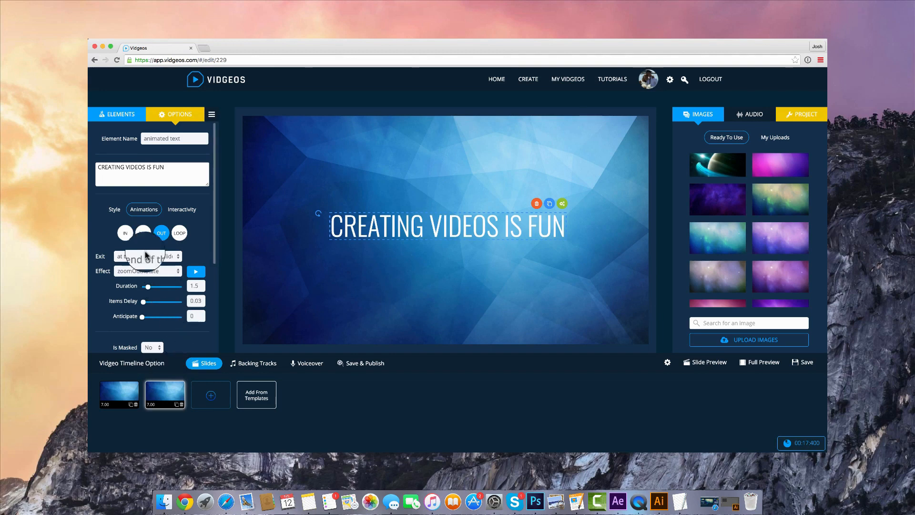
# Delete the chat icon from the first slide, leaving only the HELLO text
pyautogui.click(118, 115)
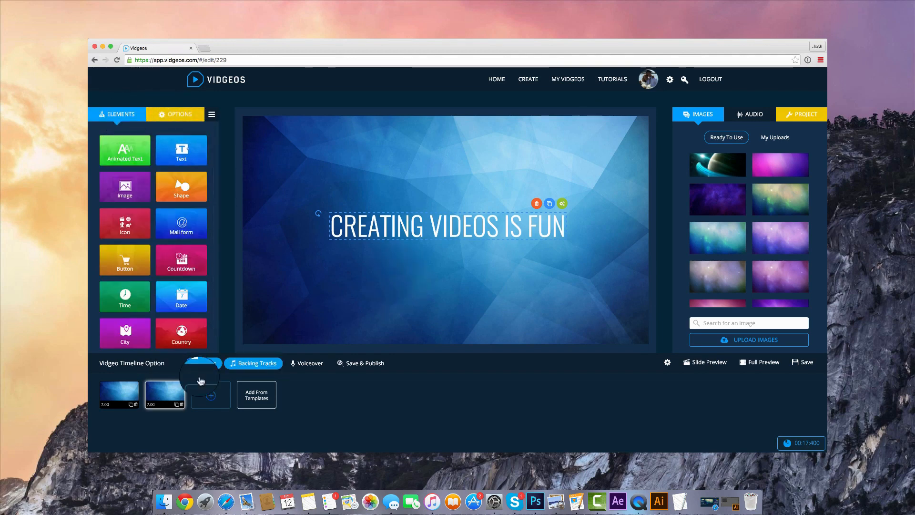
pyautogui.click(121, 393)
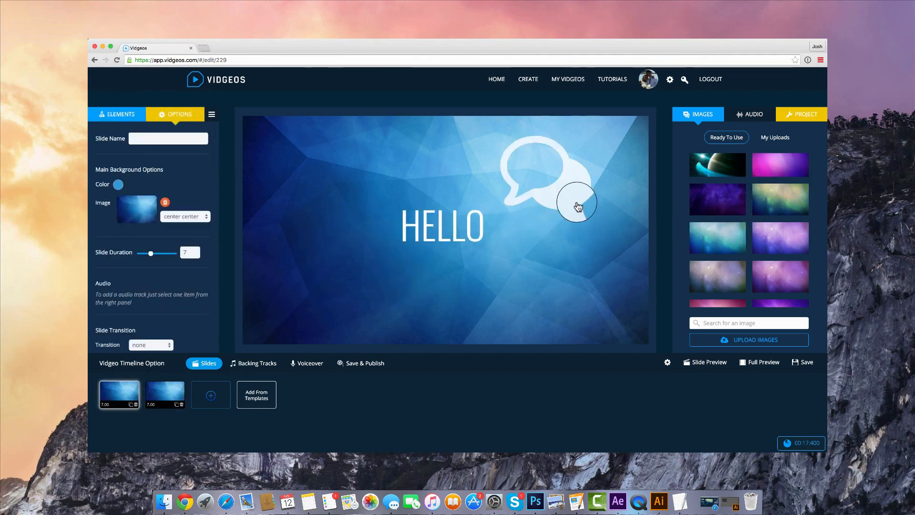
pyautogui.click(568, 146)
pyautogui.click(562, 125)
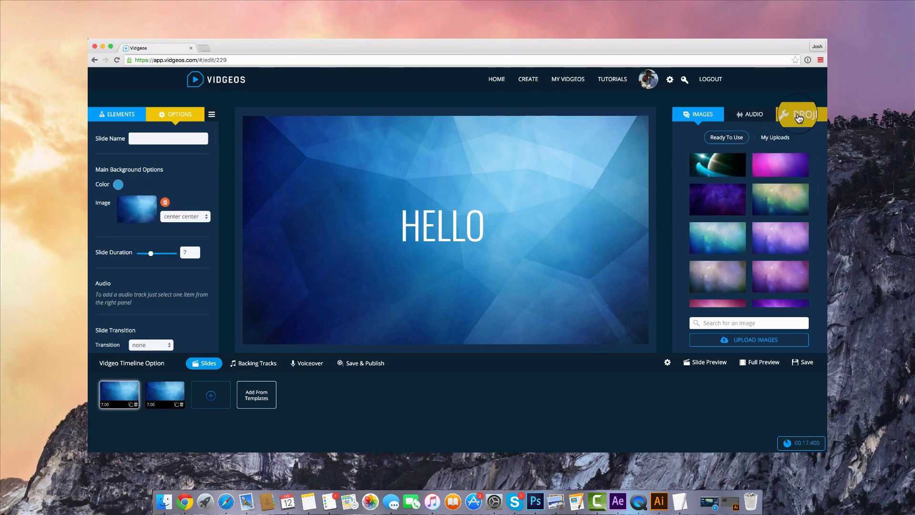
# Set the project's Translations option to Button
pyautogui.click(800, 115)
pyautogui.scroll(-5, 746, 207)
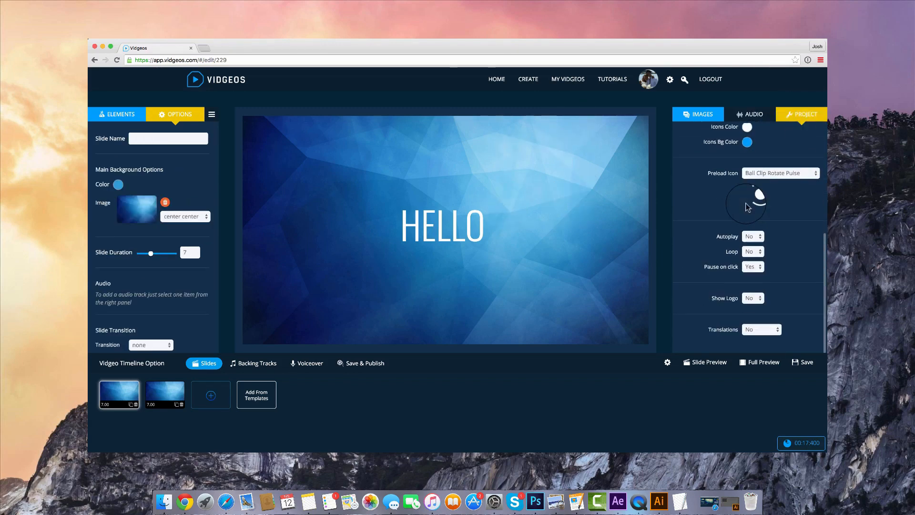
pyautogui.click(762, 329)
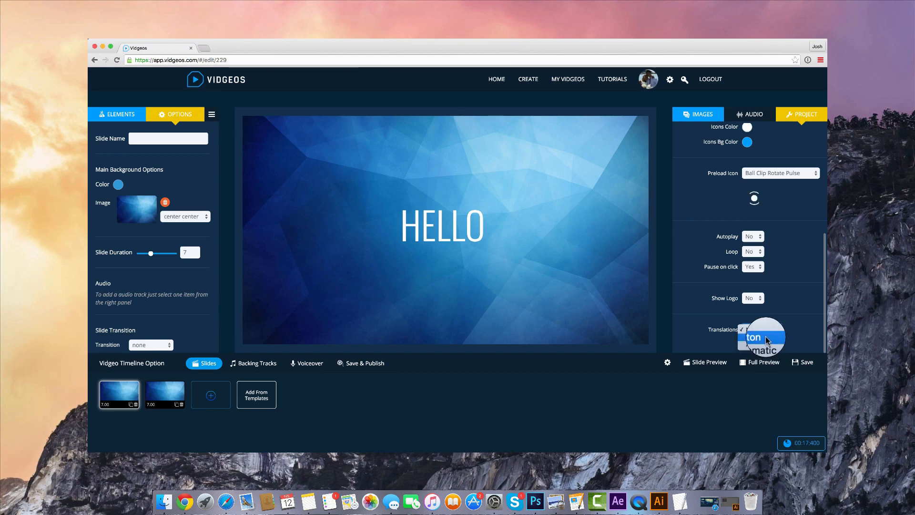
pyautogui.click(765, 339)
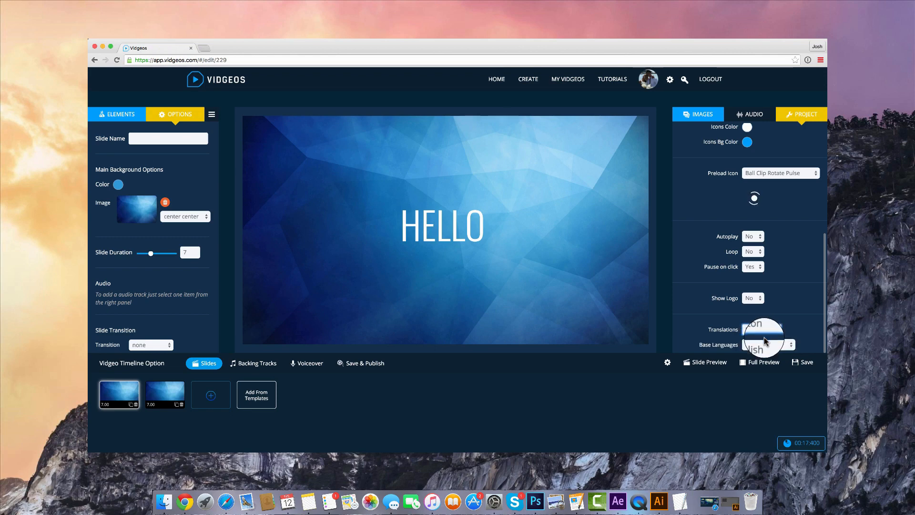
pyautogui.scroll(-1, 781, 323)
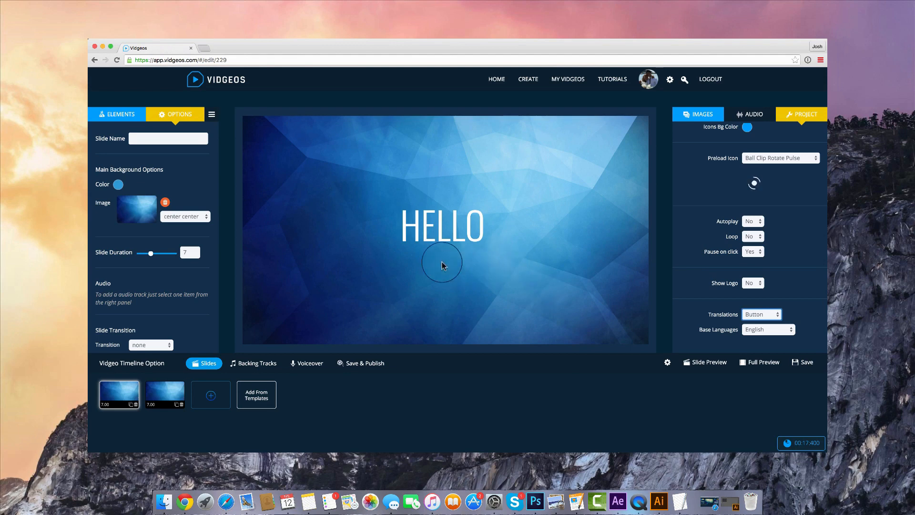
# Set the language in the preview settings to Spanish
pyautogui.click(441, 229)
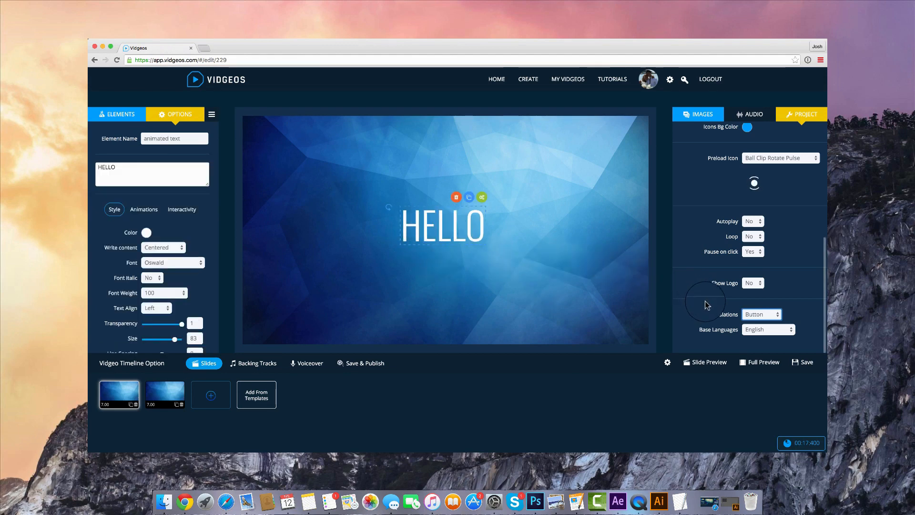
pyautogui.click(667, 362)
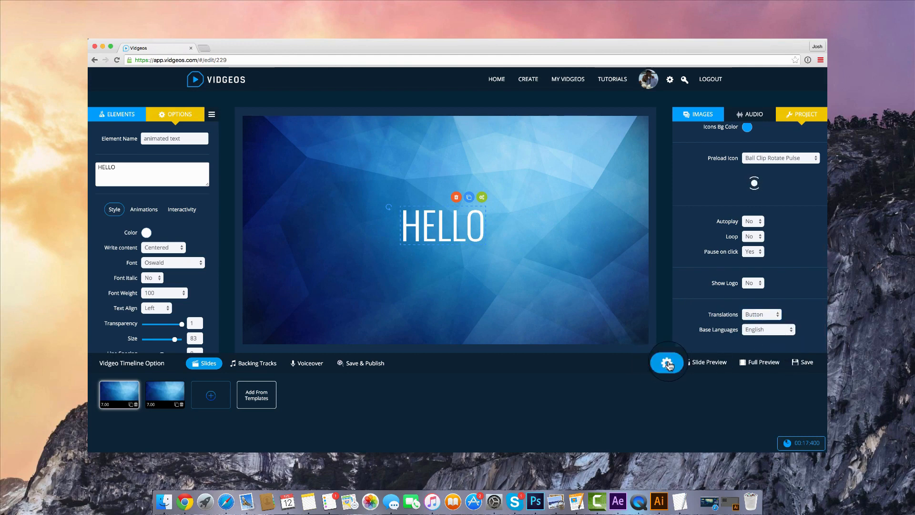
pyautogui.click(787, 403)
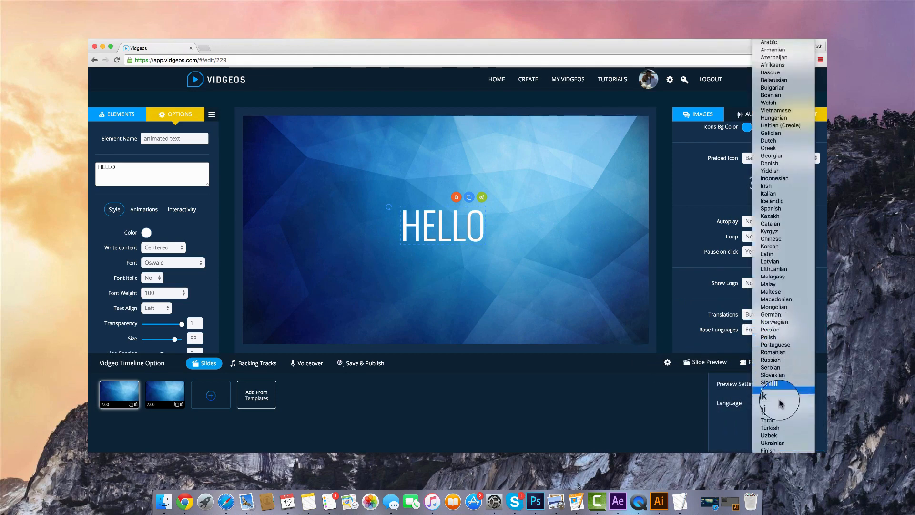
pyautogui.click(784, 210)
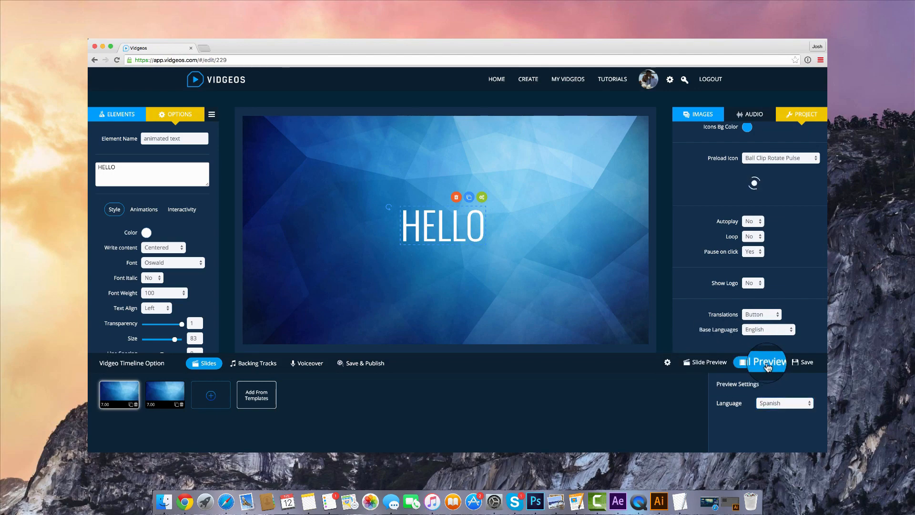
# Play the full preview, accept the offer to translate the video, watch the translated version and close the preview
pyautogui.click(767, 365)
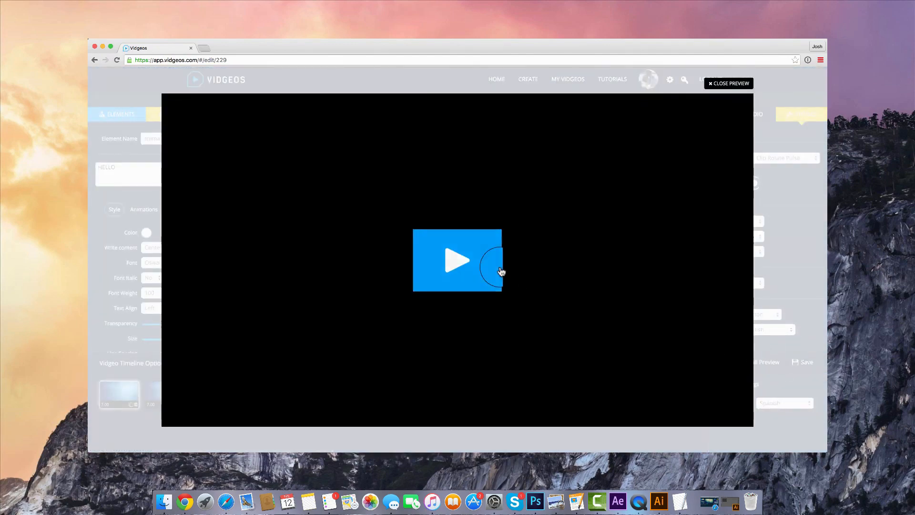
pyautogui.click(501, 272)
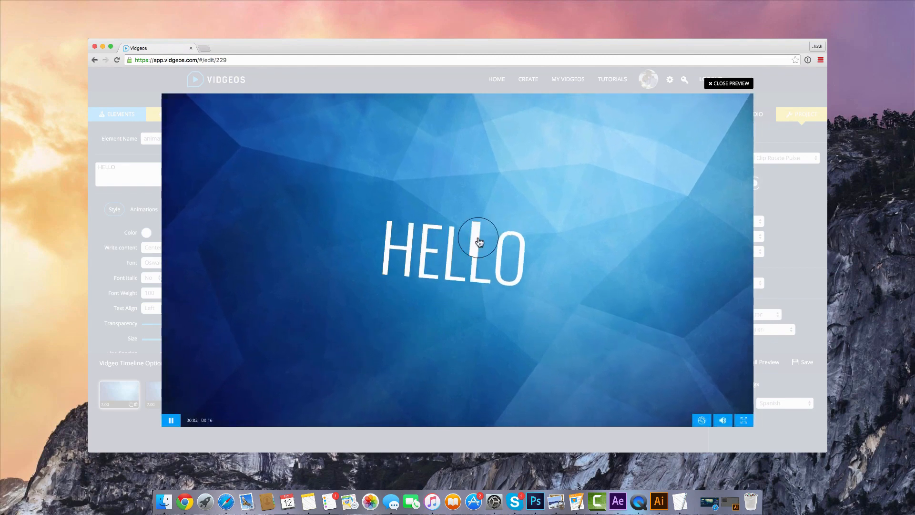
pyautogui.click(697, 421)
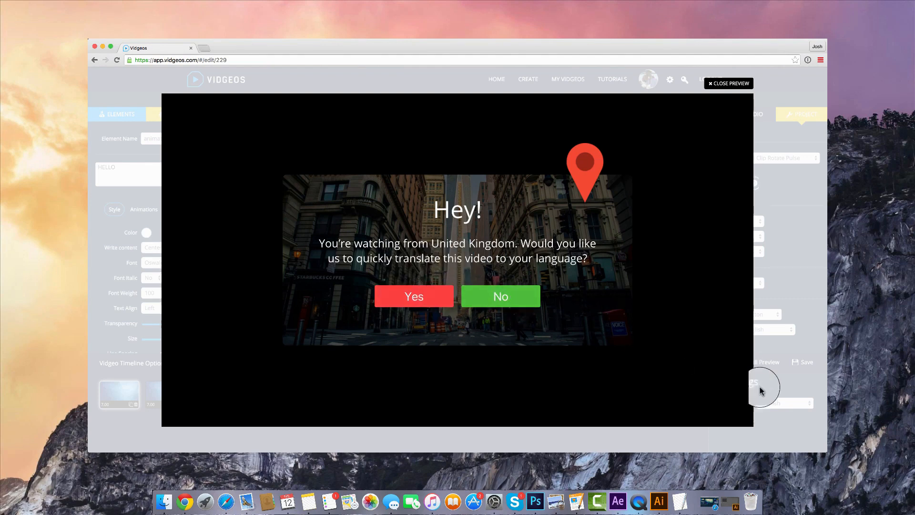
pyautogui.click(419, 300)
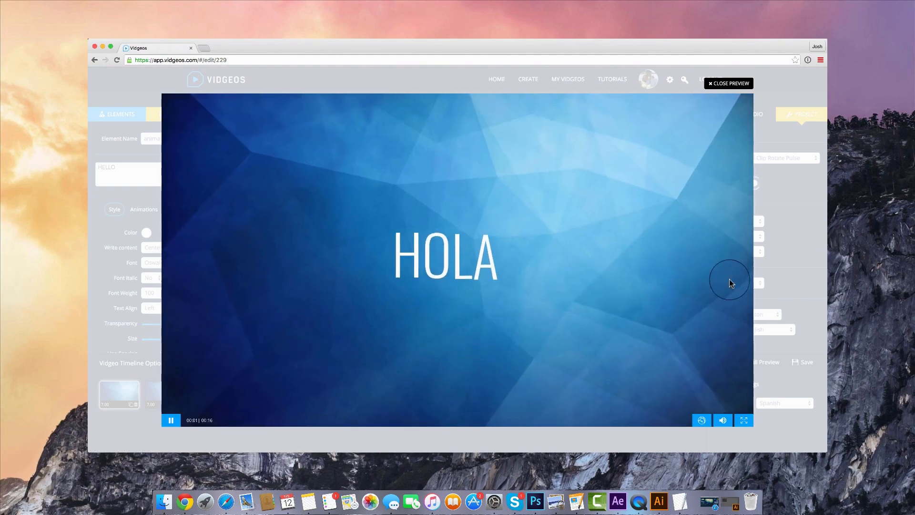
pyautogui.moveTo(491, 250)
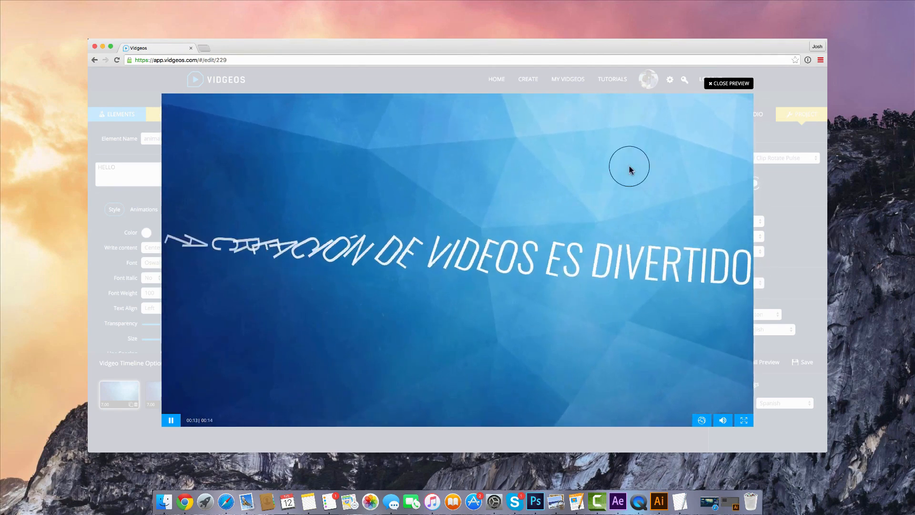
pyautogui.click(724, 93)
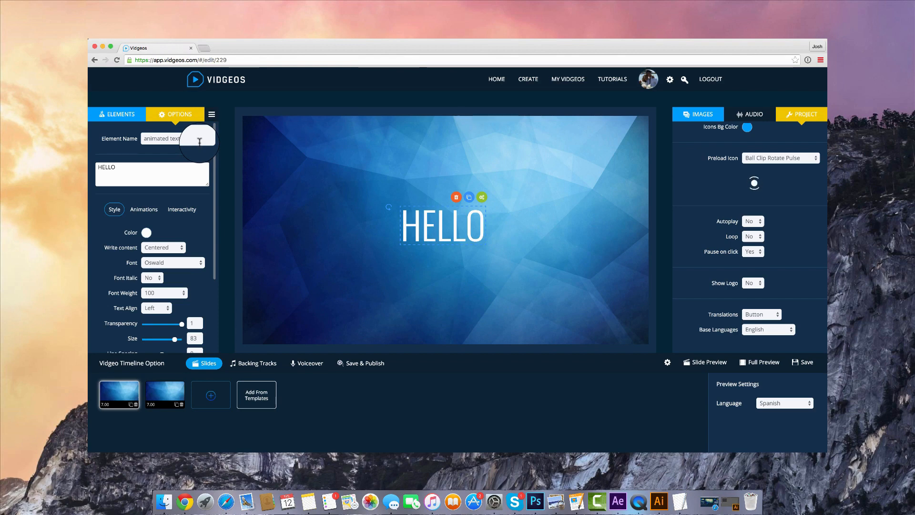
# Duplicate the CREATING VIDEOS IS FUN slide and add a yellow rectangle shape just above the text on the copy
pyautogui.click(121, 114)
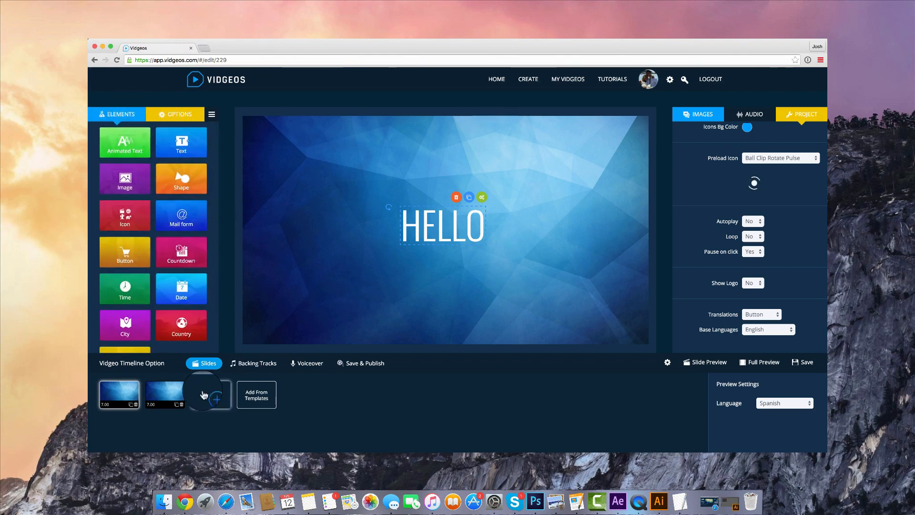
pyautogui.click(175, 403)
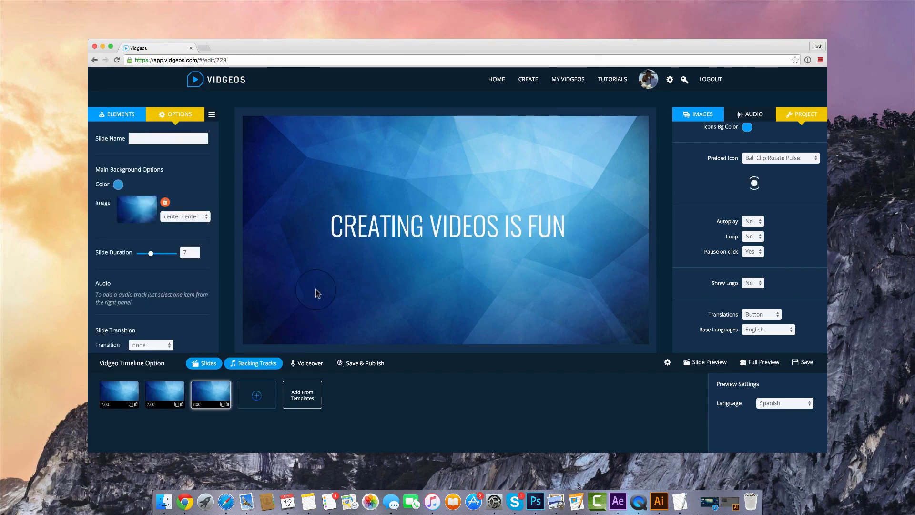
pyautogui.click(450, 223)
pyautogui.click(123, 115)
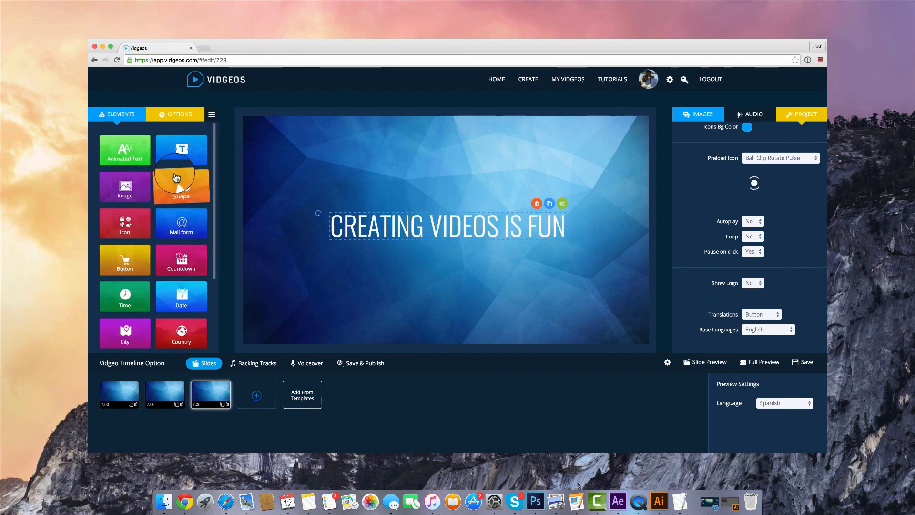
pyautogui.click(185, 191)
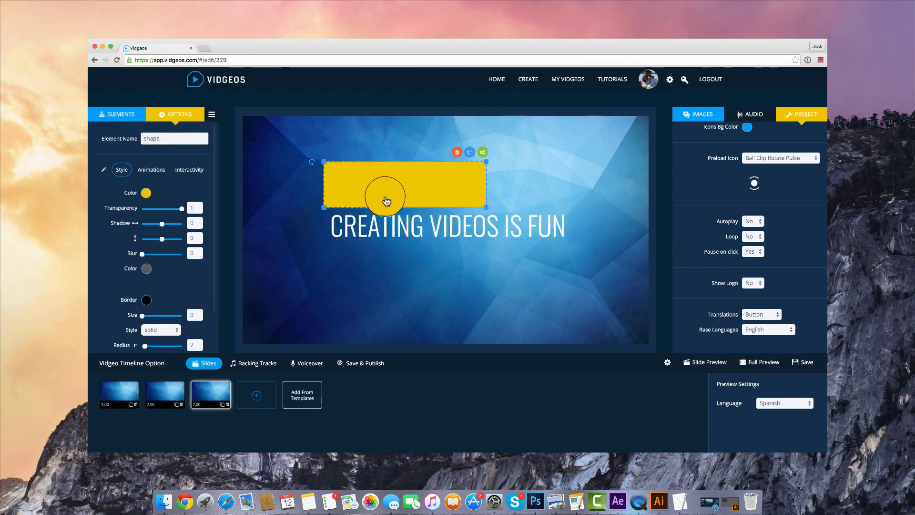
pyautogui.moveTo(386, 192); pyautogui.dragTo(399, 190)
# Set the yellow rectangle's entrance animation effect to slideDown
pyautogui.click(164, 171)
pyautogui.click(148, 216)
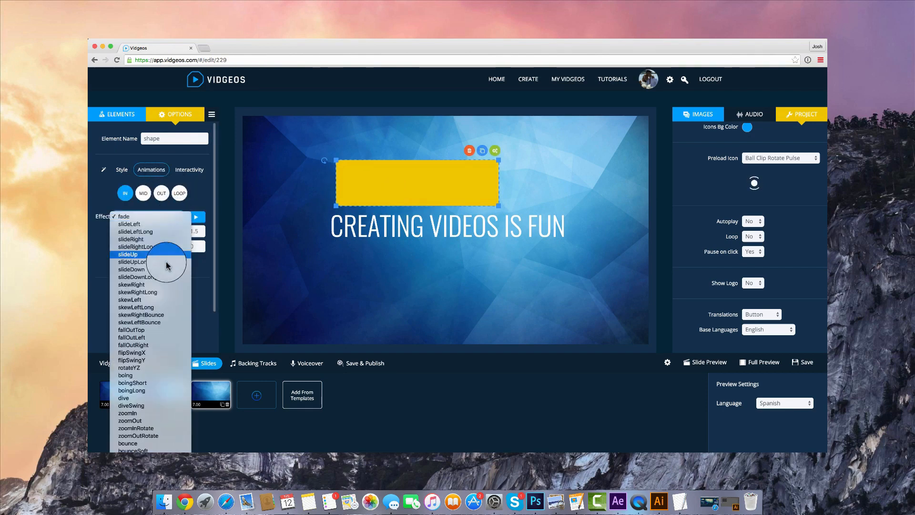
pyautogui.click(161, 241)
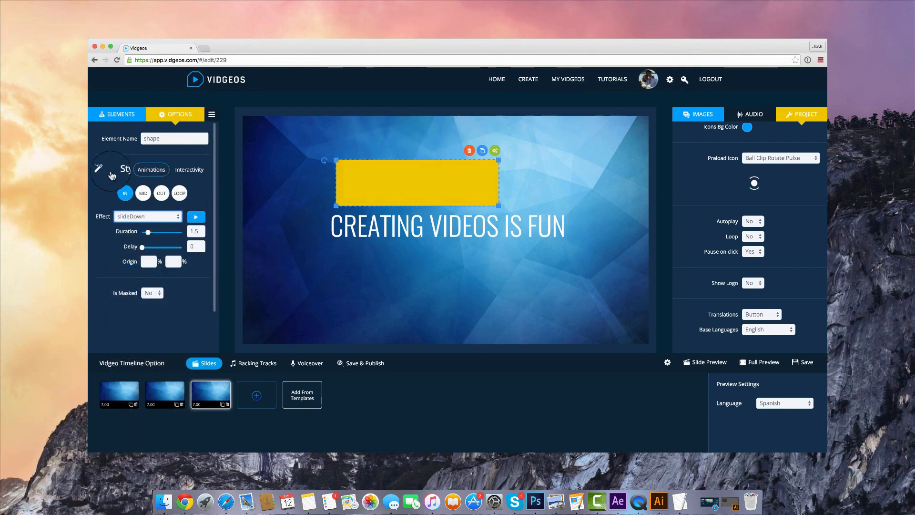
# Try the blue and yellow rounded square presets on the shape, switch it to the yellow circle and shrink it
pyautogui.click(122, 170)
pyautogui.click(142, 247)
pyautogui.click(124, 246)
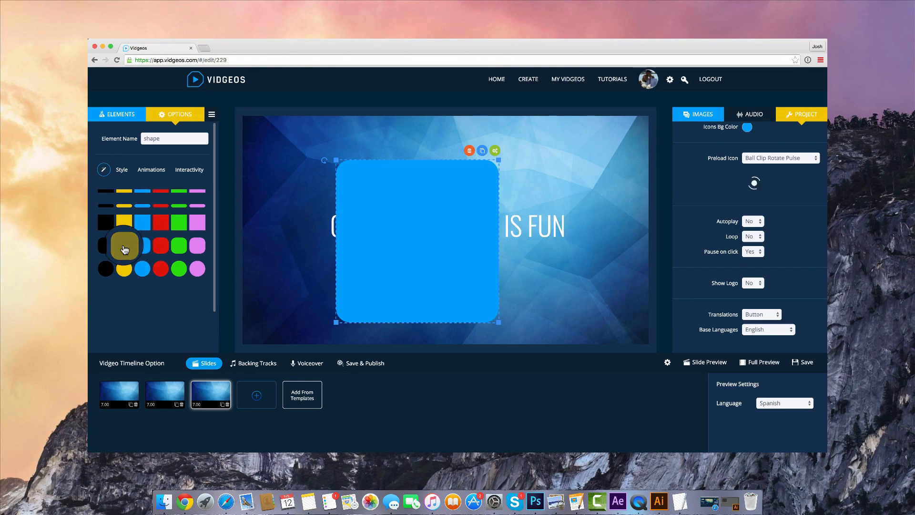
pyautogui.click(124, 269)
pyautogui.click(446, 305)
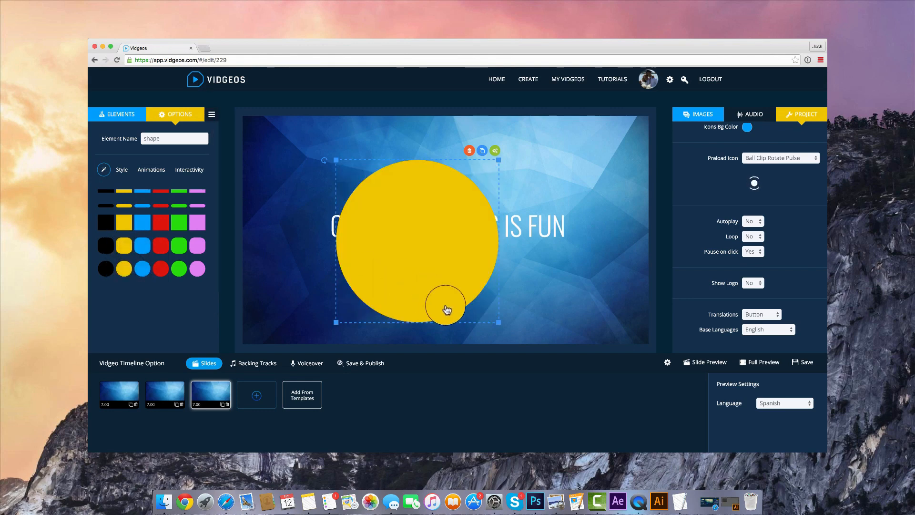
pyautogui.moveTo(495, 323); pyautogui.dragTo(427, 250)
# Delete the yellow circle and add a mail form element to the slide
pyautogui.click(399, 166)
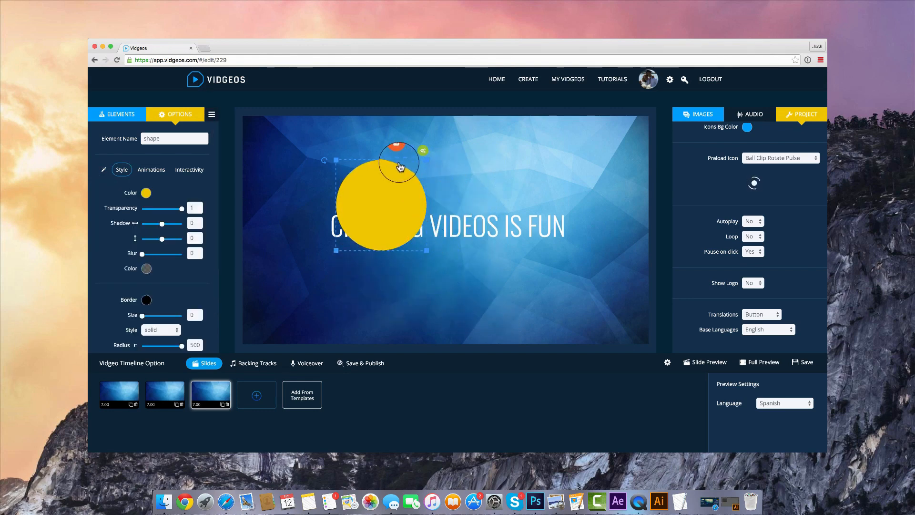
pyautogui.click(117, 113)
pyautogui.click(125, 233)
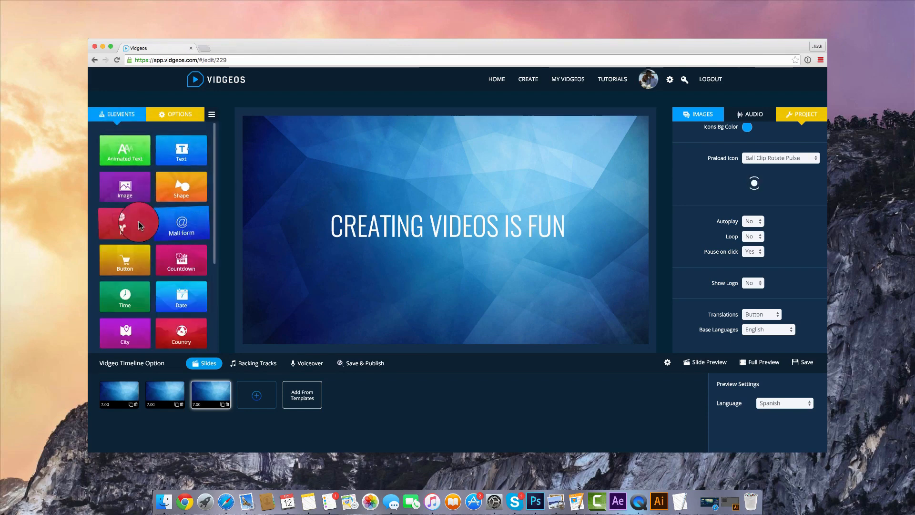
pyautogui.click(181, 233)
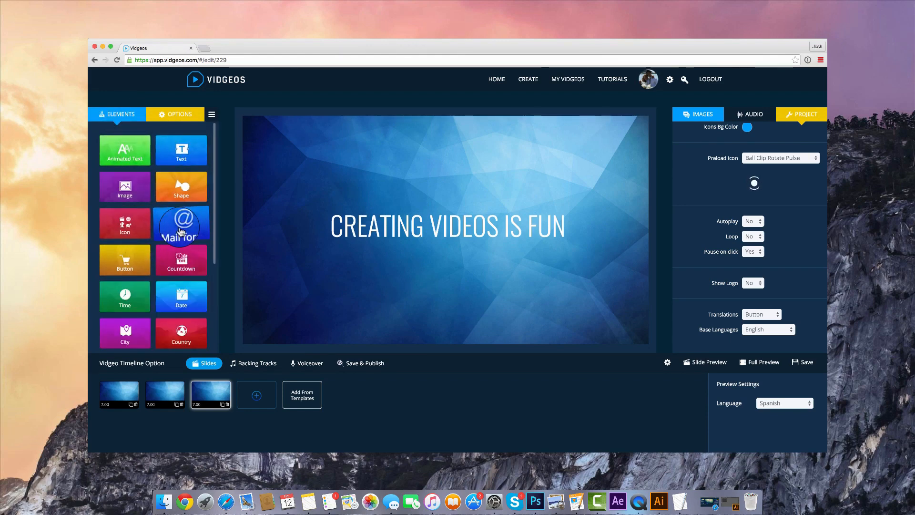
# Arrange the title above the mail form and change the title text to DOWNLOAD MY FREE GIFT
pyautogui.moveTo(474, 221); pyautogui.dragTo(477, 171)
pyautogui.moveTo(490, 292); pyautogui.dragTo(491, 256)
pyautogui.click(445, 171)
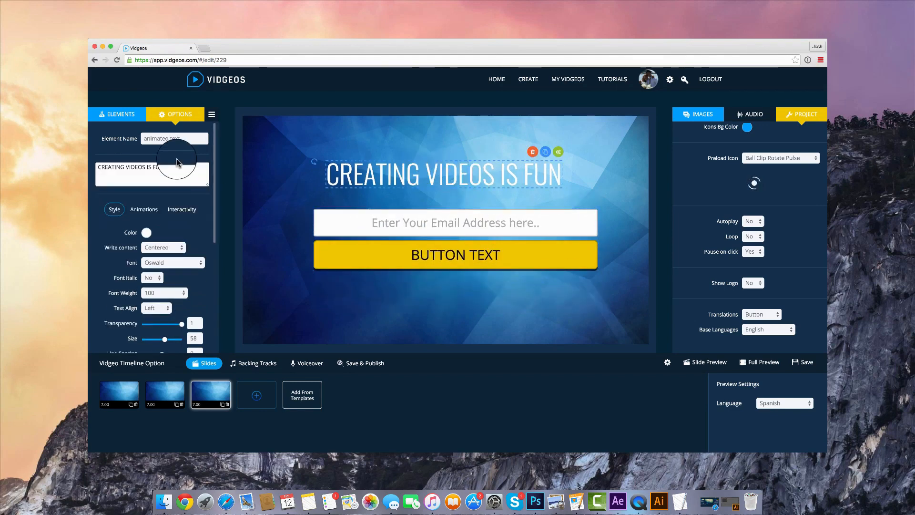
pyautogui.write('DOWNLOA')
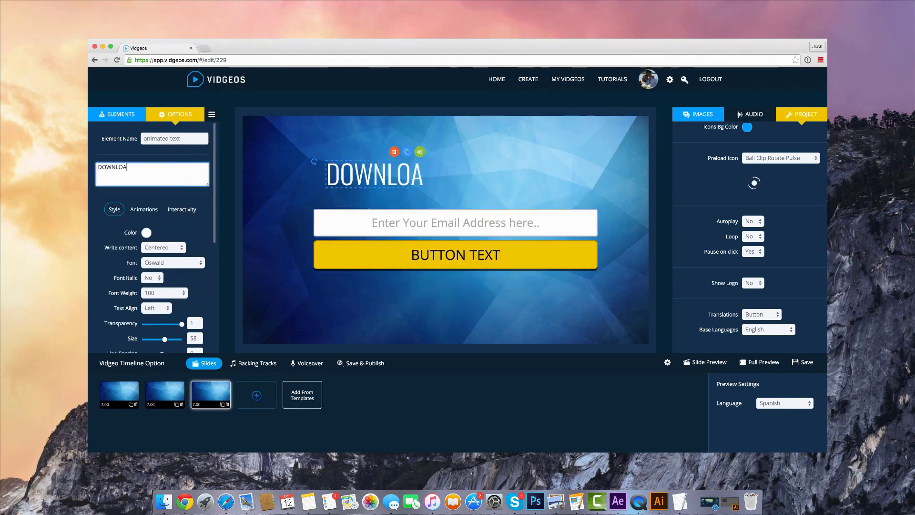
pyautogui.write('D MY FREE GIFT')
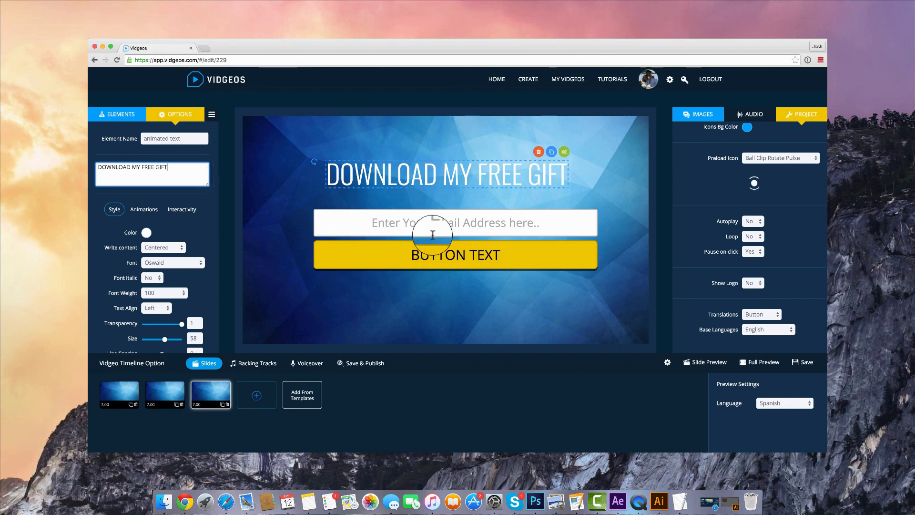
# Make the background of the mail form's button fully transparent
pyautogui.click(462, 221)
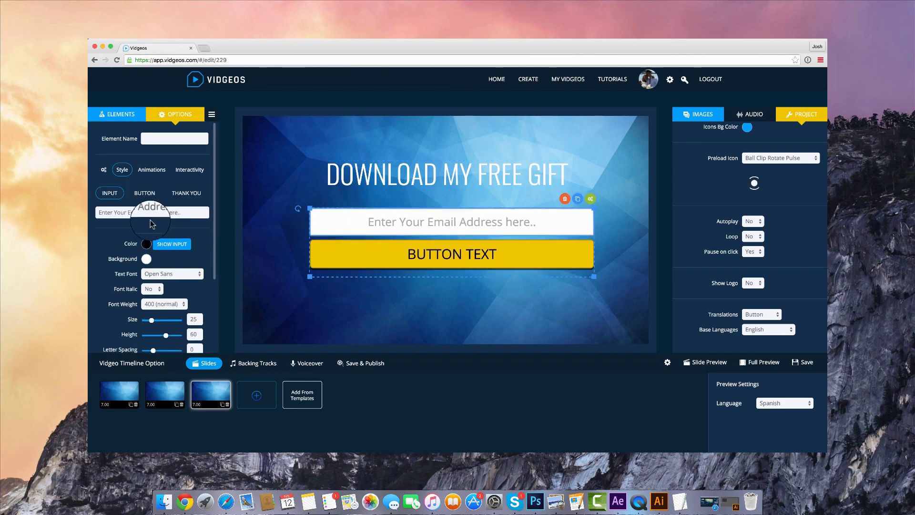
pyautogui.scroll(-5, 146, 198)
pyautogui.scroll(5, 147, 198)
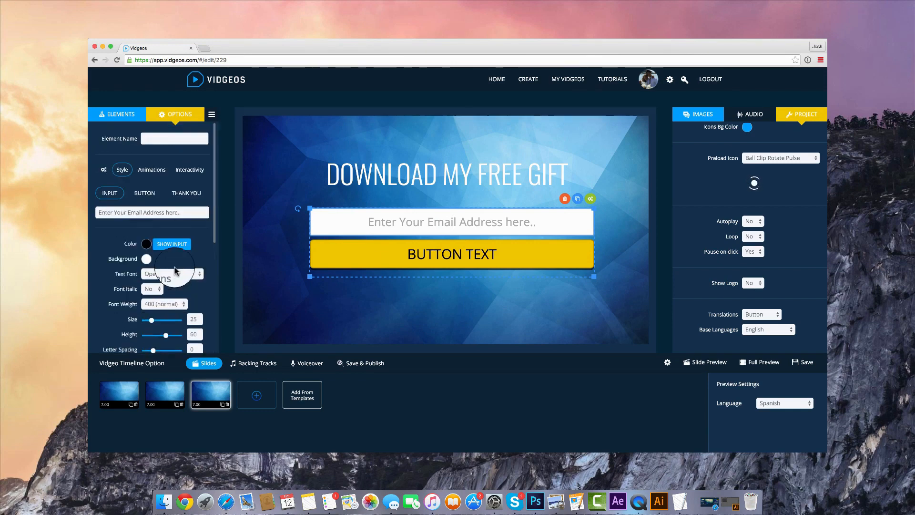
pyautogui.click(145, 193)
pyautogui.click(148, 260)
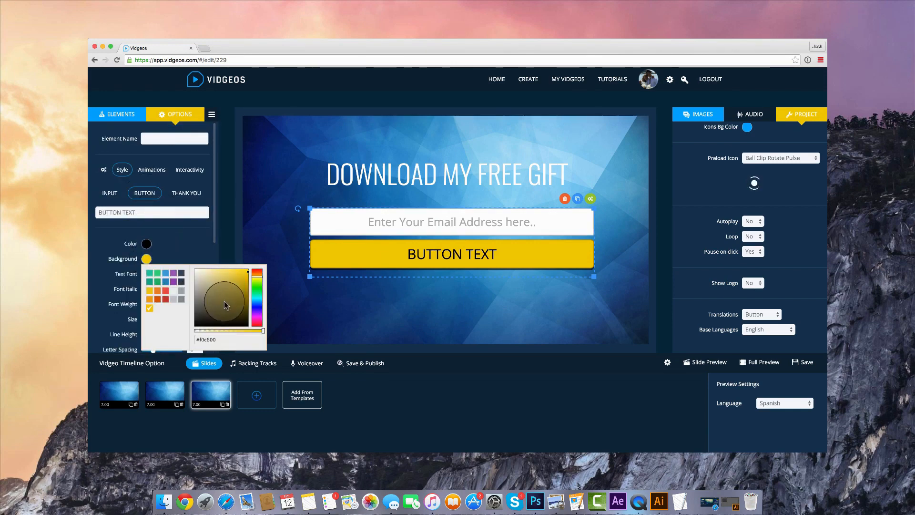
pyautogui.moveTo(260, 331); pyautogui.dragTo(178, 331)
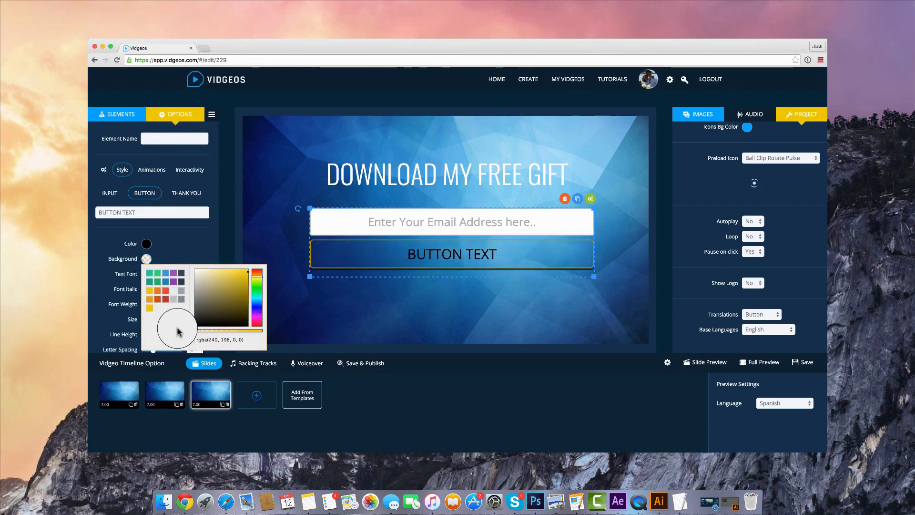
pyautogui.click(162, 258)
# Set the form button's border colour to white and reduce its vertical button shadow
pyautogui.scroll(-5, 162, 248)
pyautogui.click(146, 183)
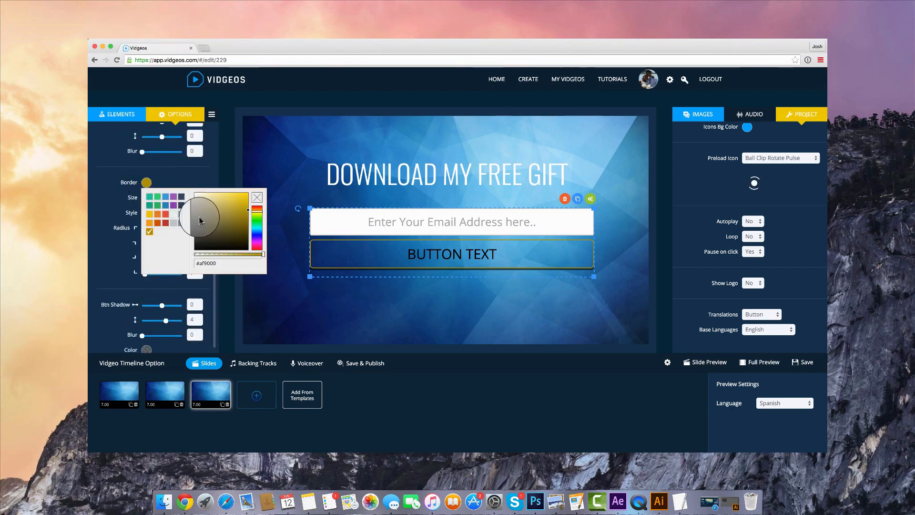
pyautogui.moveTo(215, 222); pyautogui.dragTo(143, 183)
pyautogui.click(195, 168)
pyautogui.scroll(-1, 176, 239)
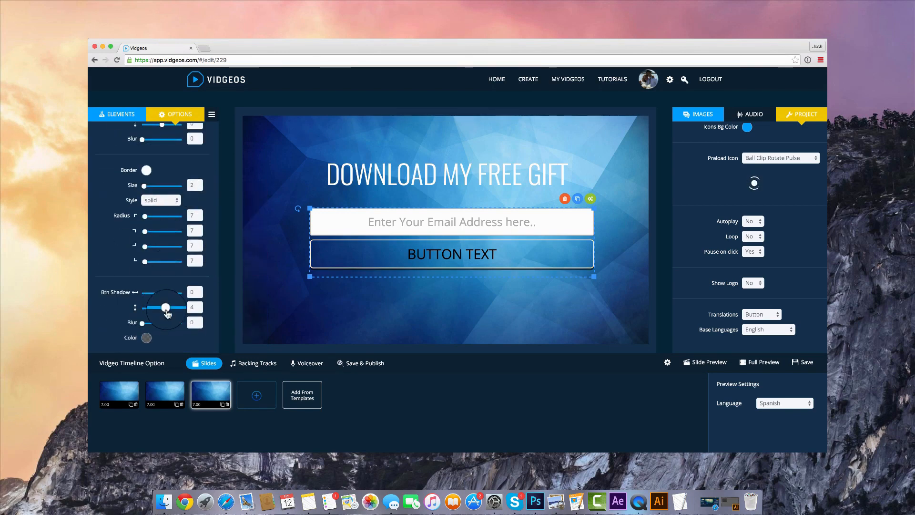
pyautogui.moveTo(165, 308); pyautogui.dragTo(161, 308)
pyautogui.scroll(7, 164, 306)
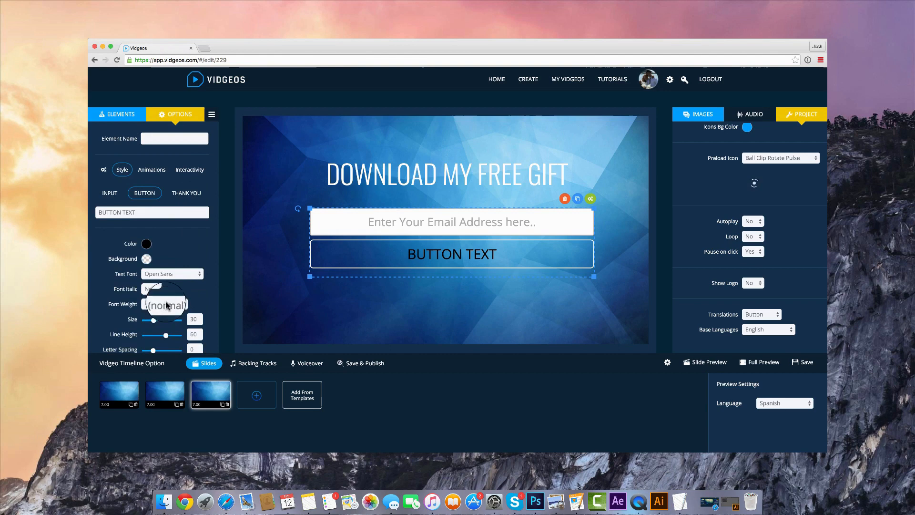
# Set the form button's text colour to white and its label to DOWNLOAD FREE GIFT NOW!
pyautogui.click(147, 244)
pyautogui.moveTo(222, 276); pyautogui.dragTo(201, 250)
pyautogui.click(157, 230)
pyautogui.click(145, 212)
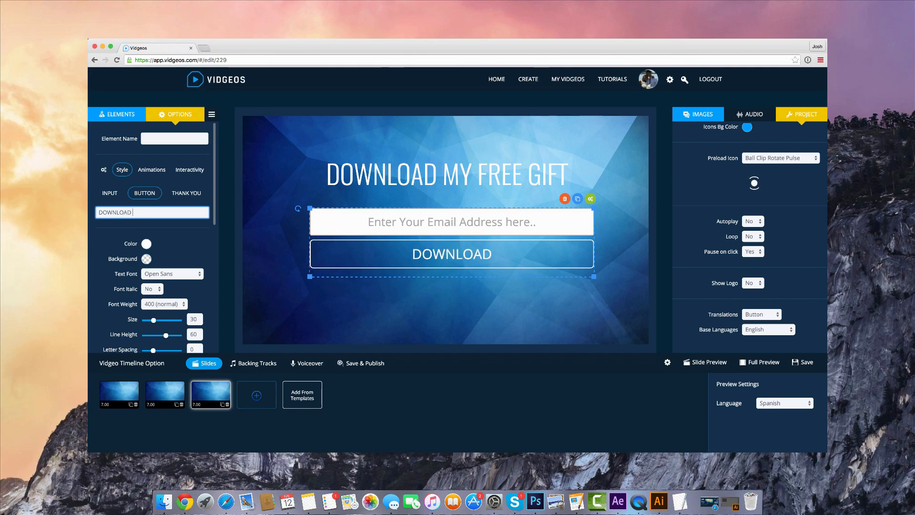
pyautogui.write('GIFT NOW!')
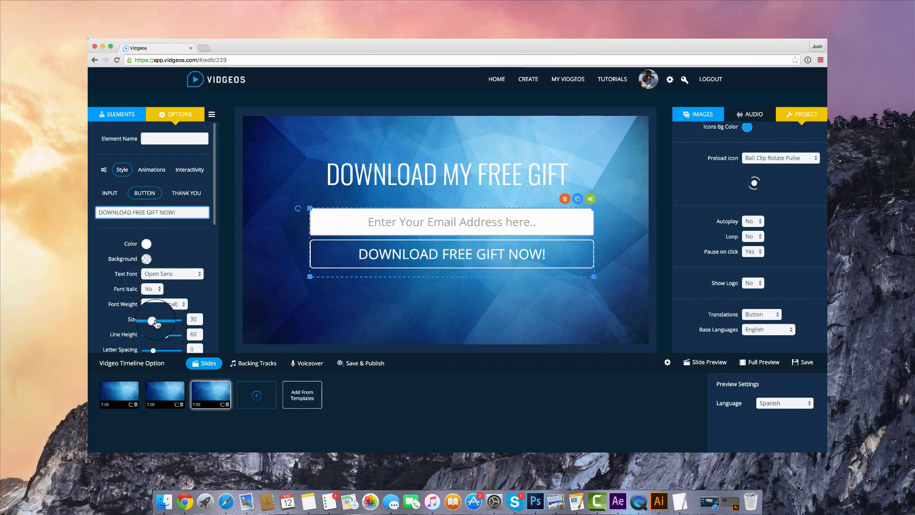
# Set the button label's size to 26, try Yanone Kaffeesatz and settle on the Quicksand font, nudging the form slightly down
pyautogui.click(156, 323)
pyautogui.click(170, 274)
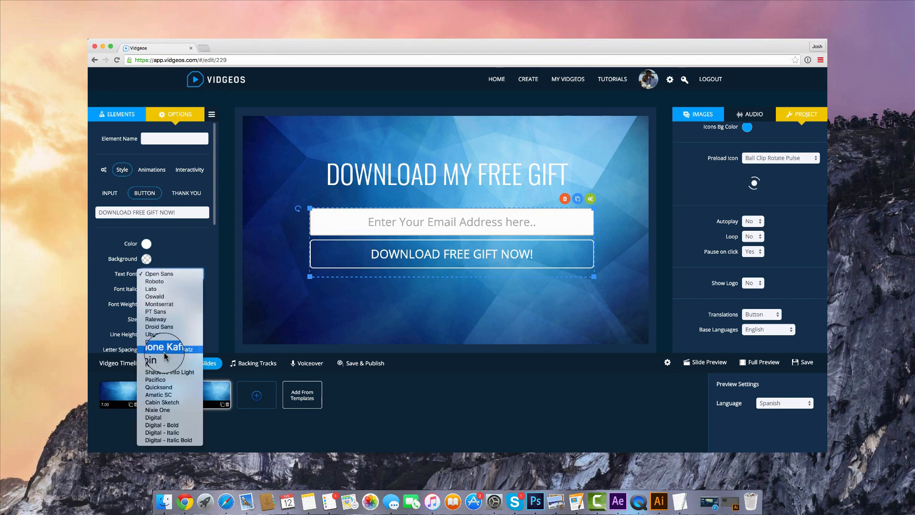
pyautogui.click(164, 352)
pyautogui.click(172, 273)
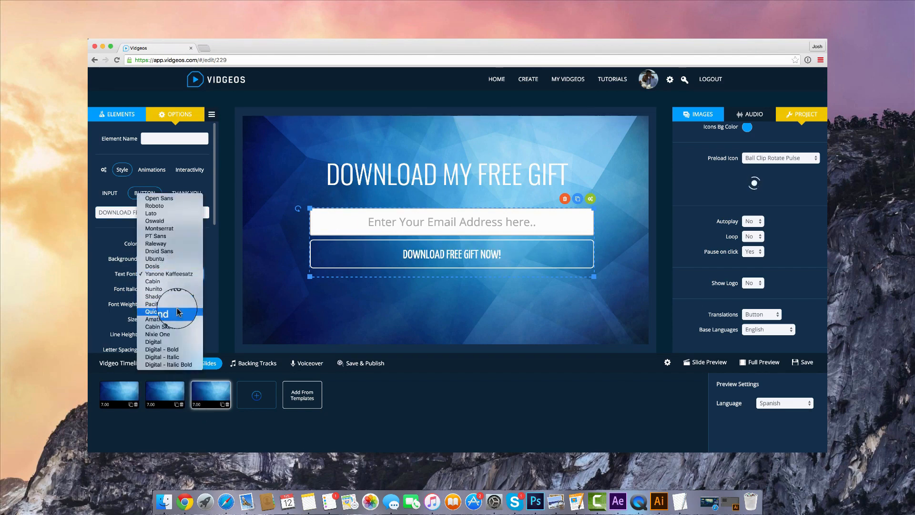
pyautogui.click(177, 312)
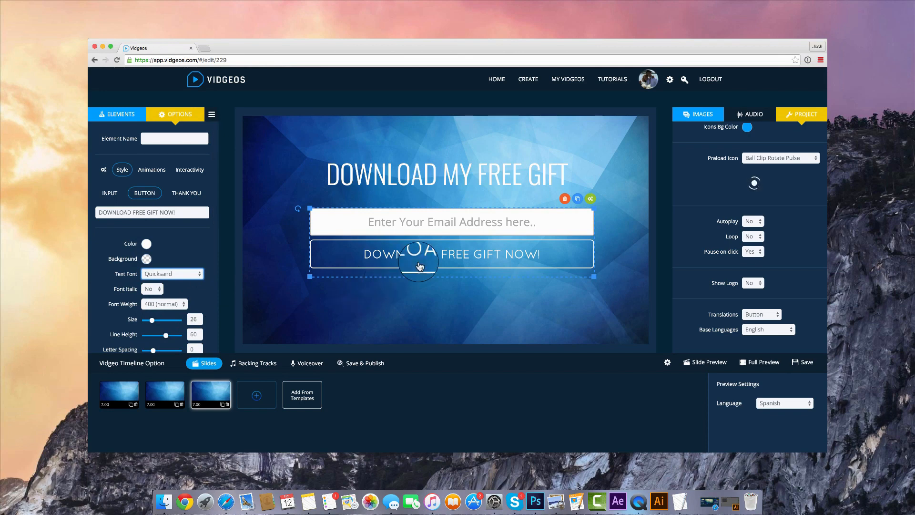
pyautogui.moveTo(419, 266); pyautogui.dragTo(418, 270)
# Set the text colour of the mail form's thank-you message to white
pyautogui.click(178, 195)
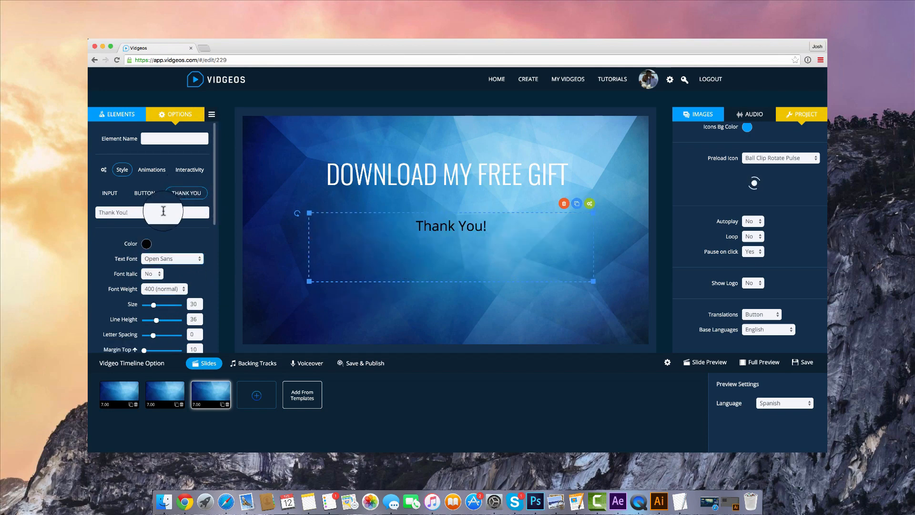
pyautogui.click(146, 243)
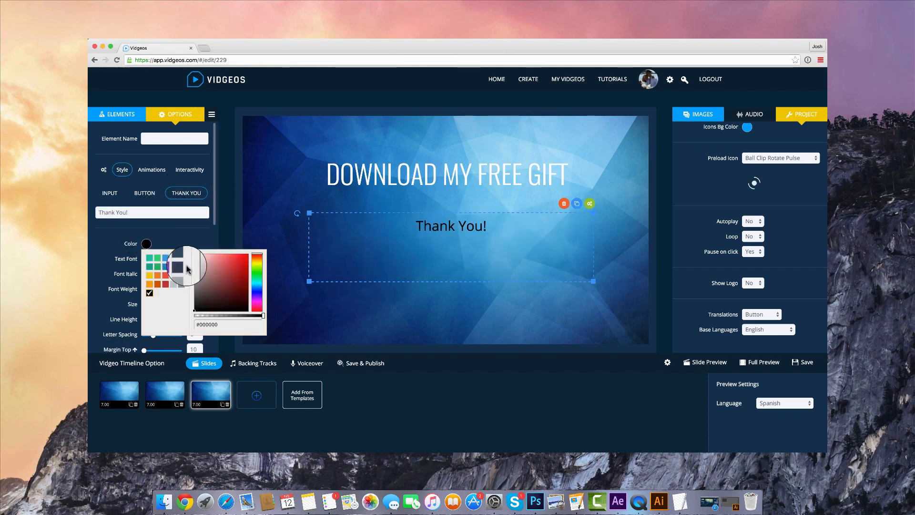
pyautogui.moveTo(205, 267); pyautogui.dragTo(177, 245)
pyautogui.click(164, 226)
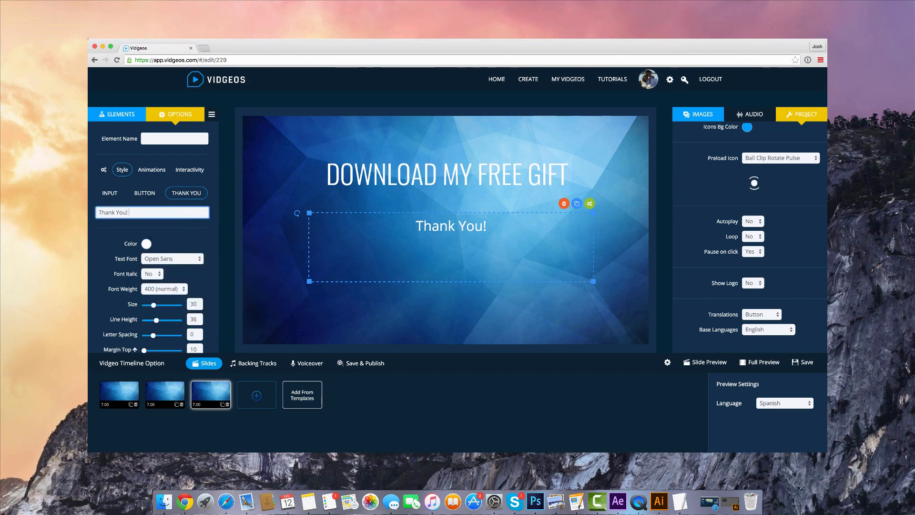
# Extend the thank-you message to read "Thank You! Your free gift will be delivered inside your email inbox"
pyautogui.write('gift will be i')
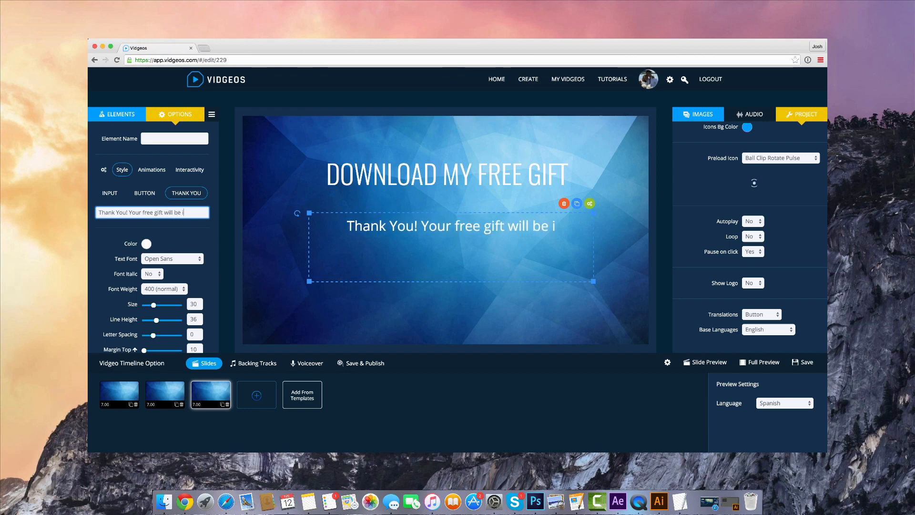
pyautogui.press('BackSpace')
pyautogui.write('delivered inside')
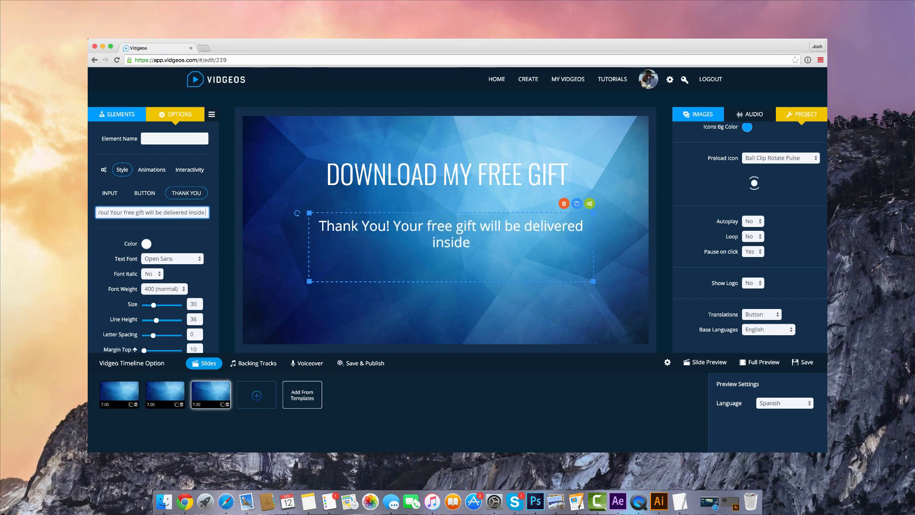
pyautogui.write(' your email inc')
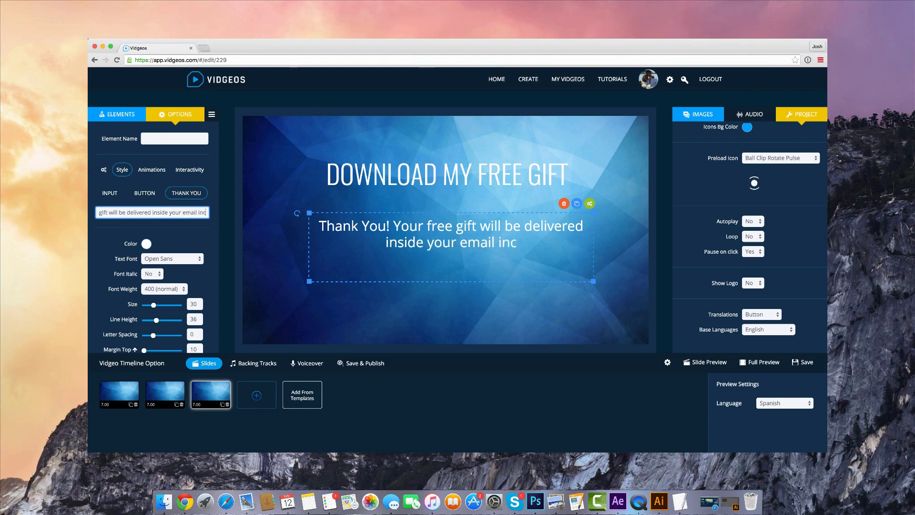
pyautogui.write('ox')
# Review the mail form's general settings, including the choices for When Appears and When Joined
pyautogui.scroll(-3, 175, 198)
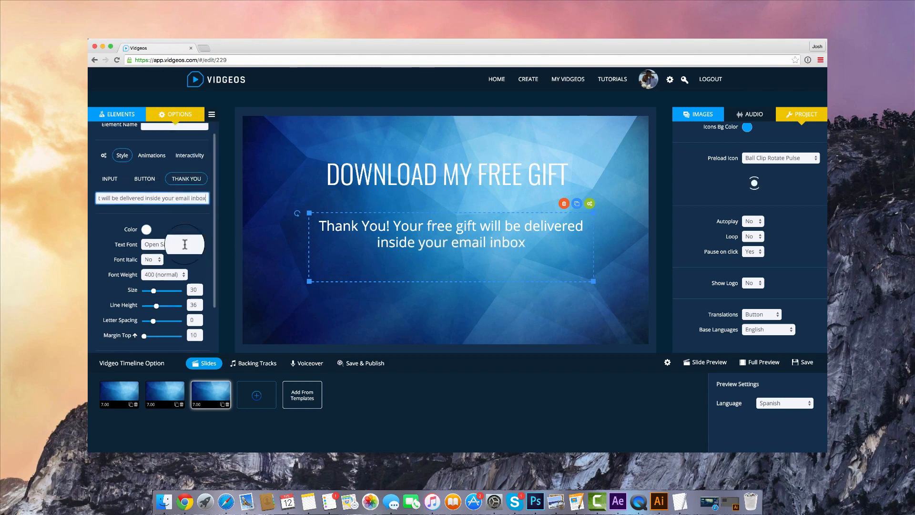
pyautogui.scroll(3, 176, 198)
pyautogui.click(104, 170)
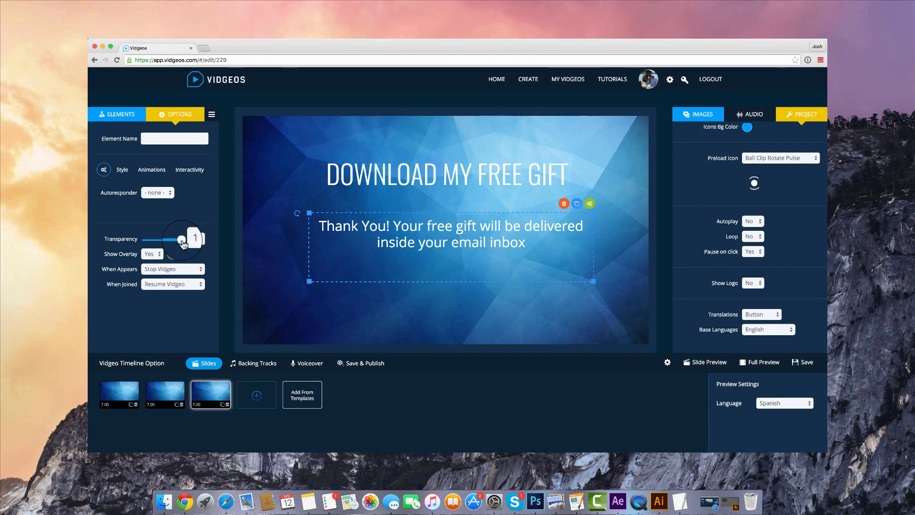
pyautogui.click(184, 273)
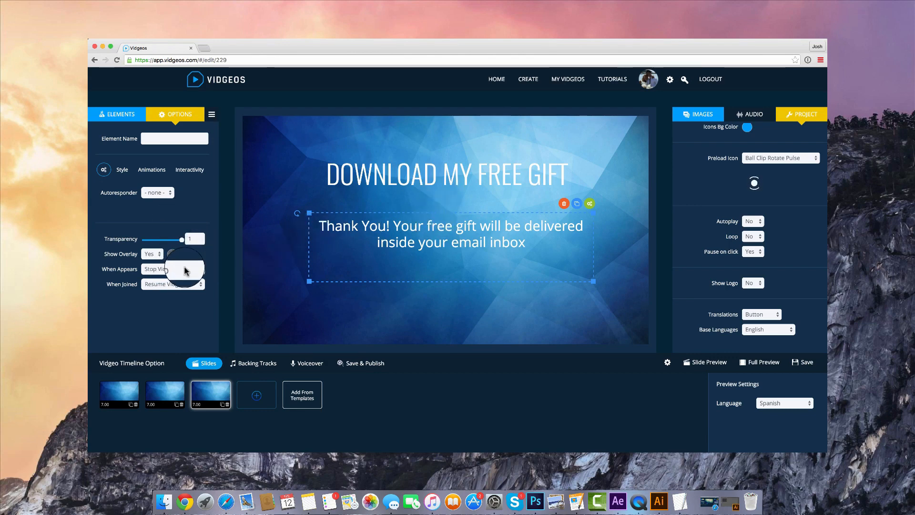
pyautogui.click(185, 271)
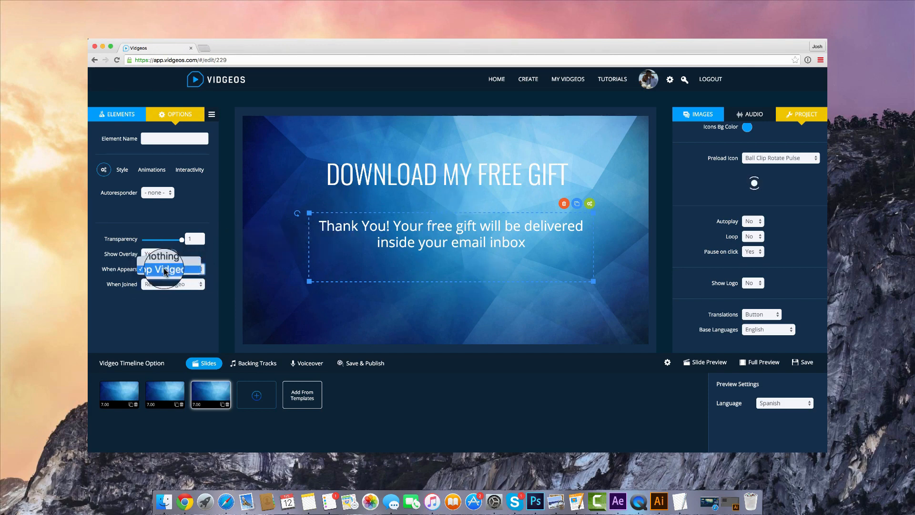
pyautogui.click(158, 288)
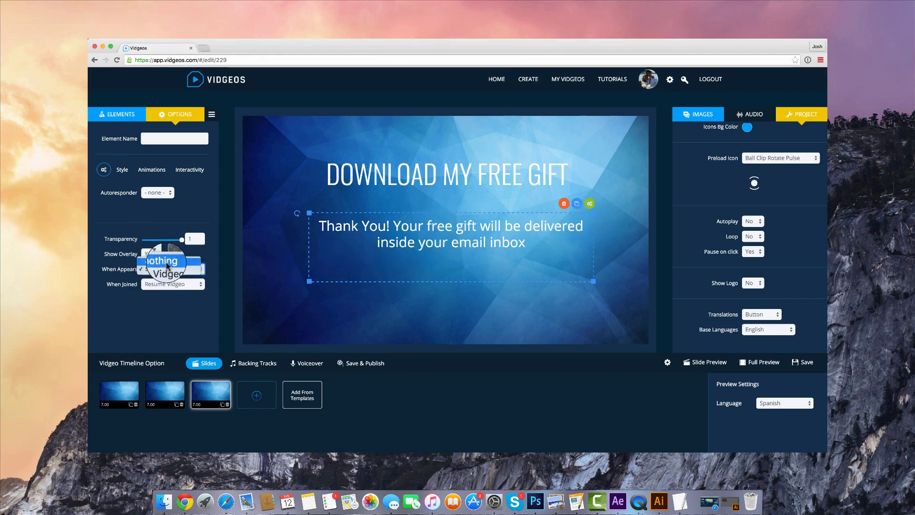
pyautogui.click(179, 310)
pyautogui.click(190, 286)
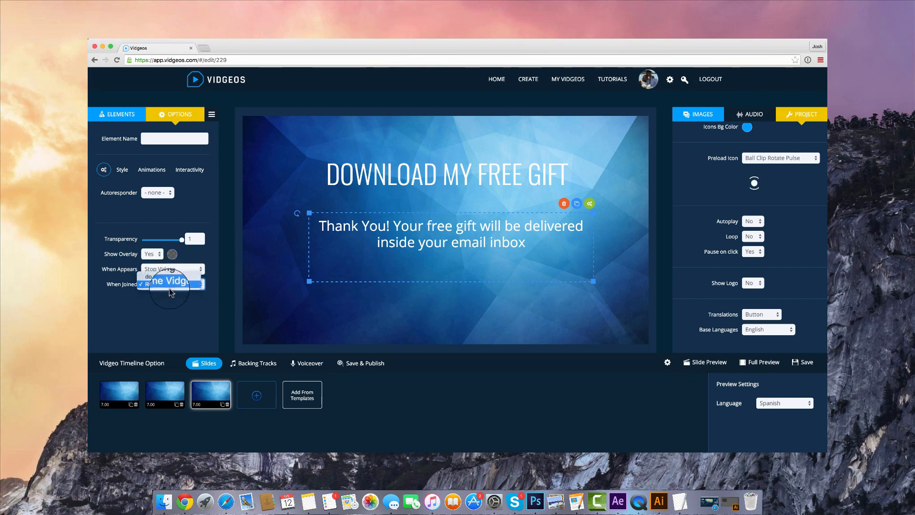
pyautogui.click(169, 306)
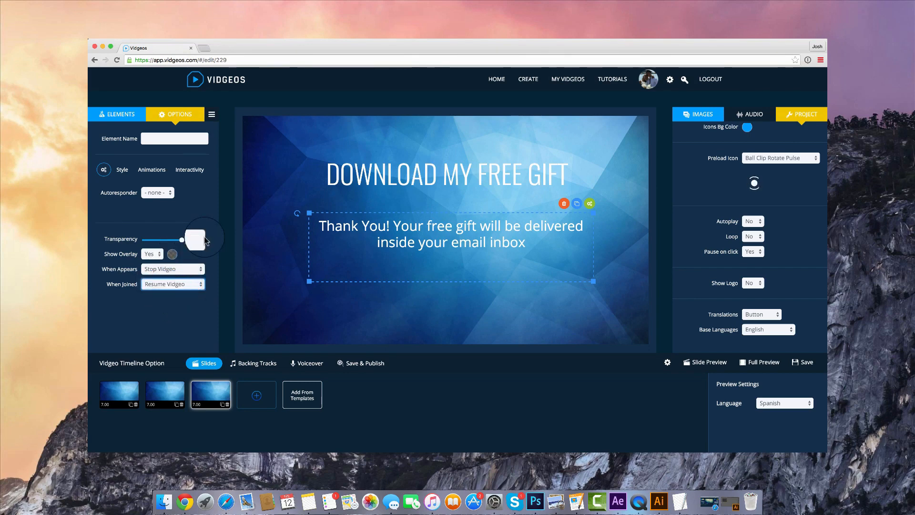
# Nudge the mail form slightly down to leave more space below the third slide's title
pyautogui.click(119, 114)
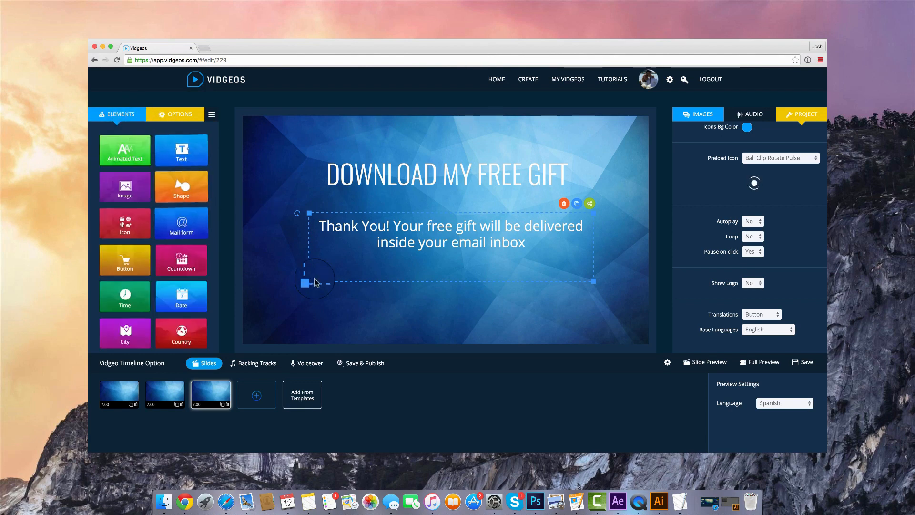
pyautogui.click(494, 227)
pyautogui.click(496, 173)
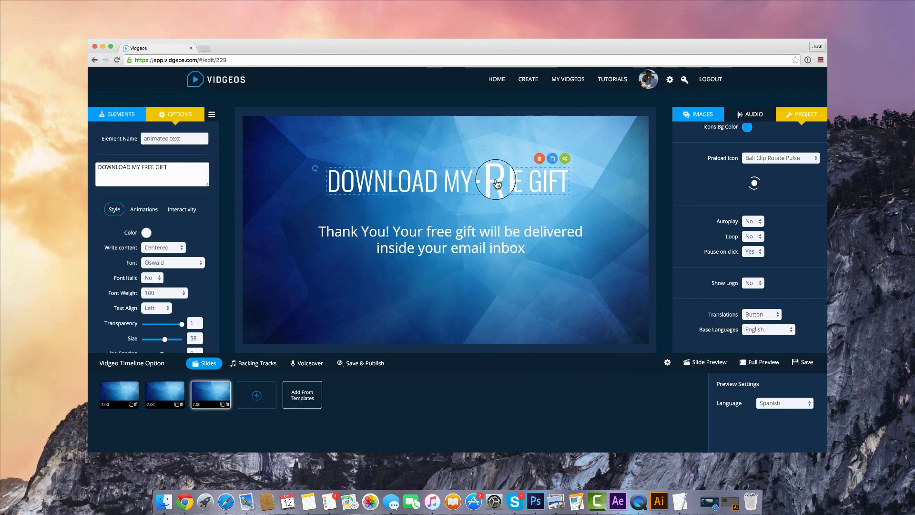
pyautogui.click(555, 250)
# Duplicate the third slide and change one copy's background to the blue-green starry sky image
pyautogui.click(255, 400)
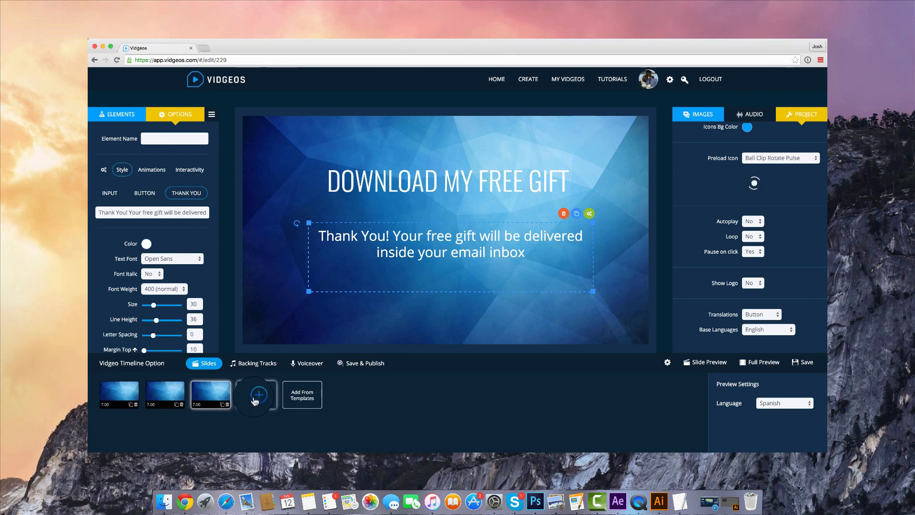
pyautogui.click(223, 404)
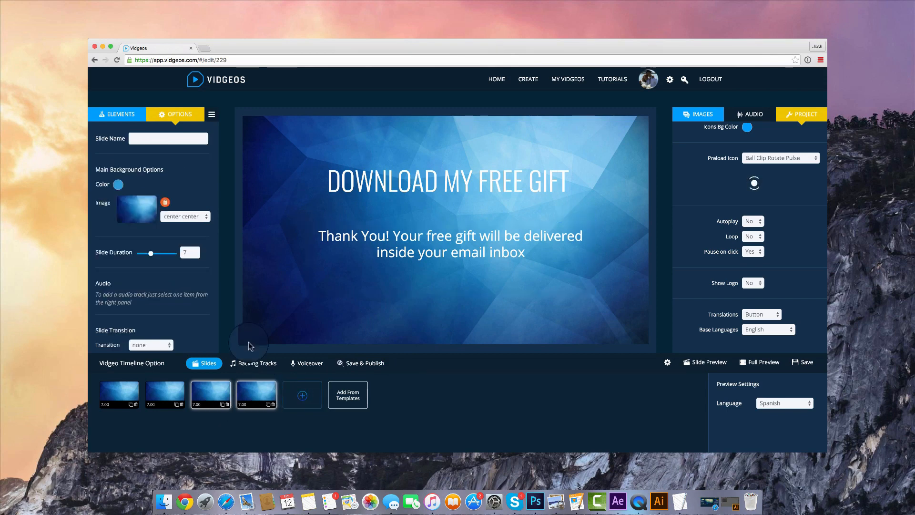
pyautogui.click(705, 116)
pyautogui.click(725, 269)
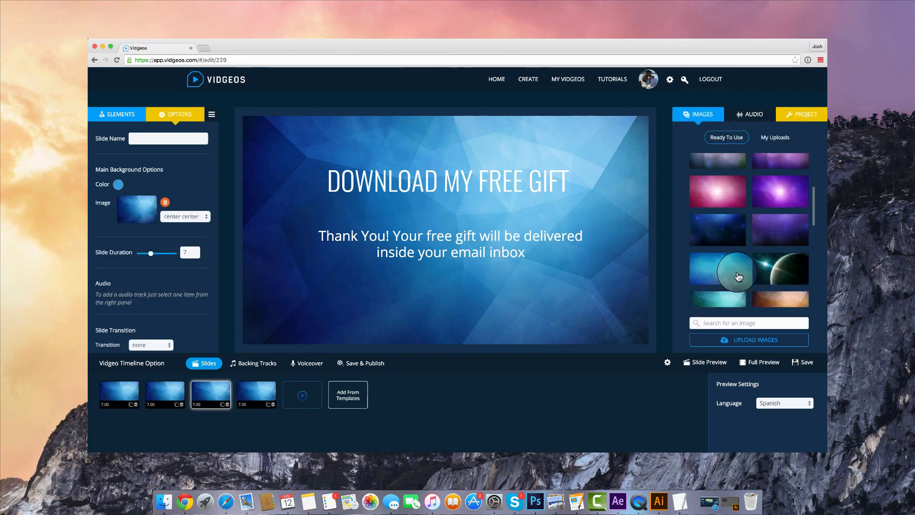
pyautogui.click(457, 262)
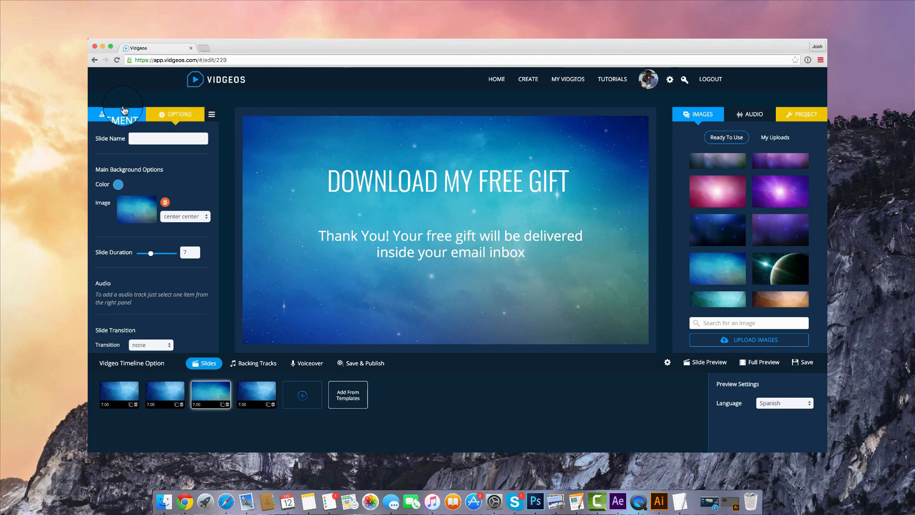
# Delete the mail form from the starry slide and move the title slightly lower
pyautogui.click(469, 232)
pyautogui.click(562, 214)
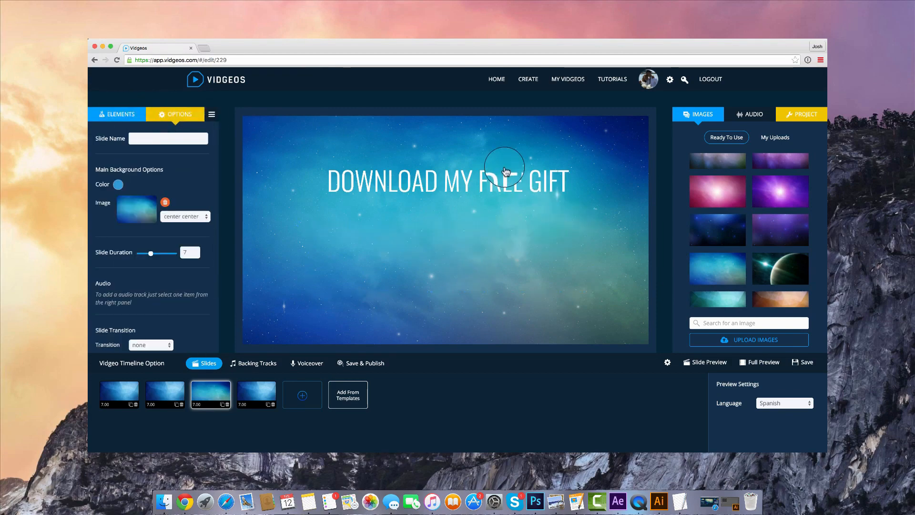
pyautogui.click(503, 187)
# Add a countdown element to the slide, placed beneath the title
pyautogui.click(119, 114)
pyautogui.click(716, 143)
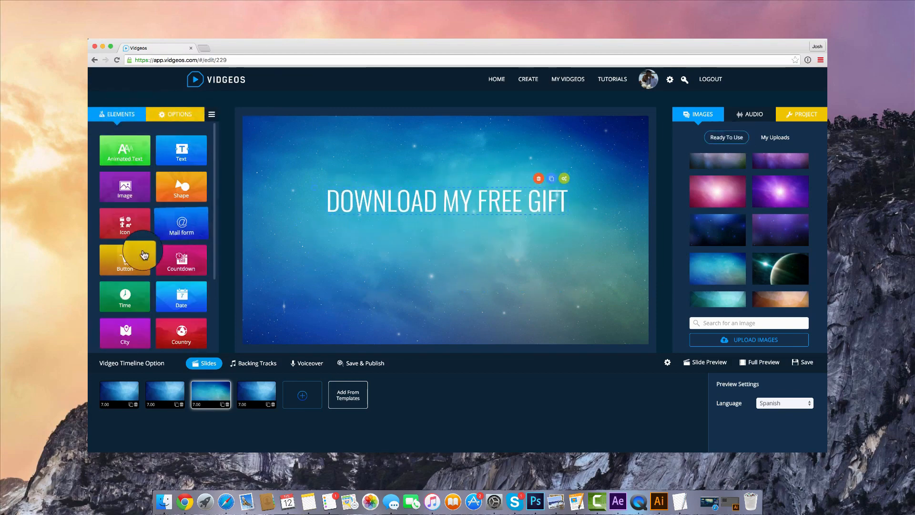
pyautogui.click(187, 257)
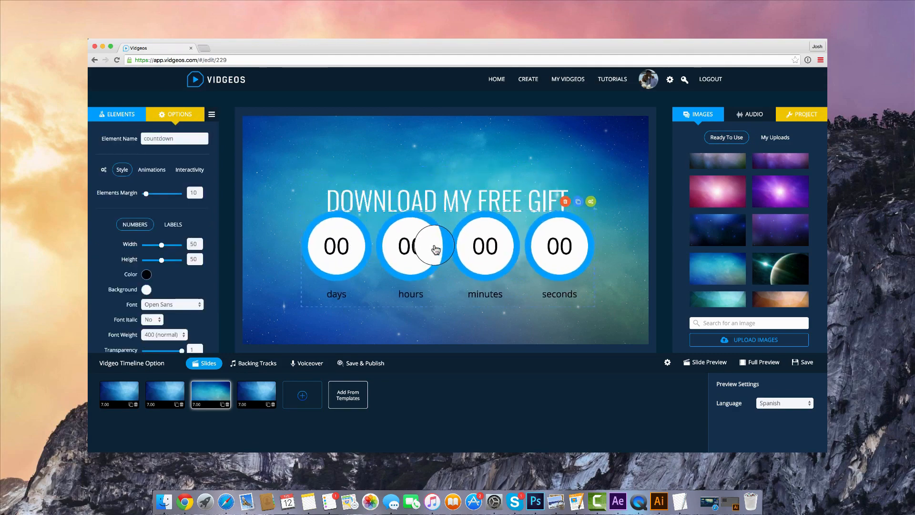
# Set the countdown's end date to 16 February 2016 and its time zone to -5.0 (Eastern Time - US & Canada, Bogota, Lima)
pyautogui.click(105, 171)
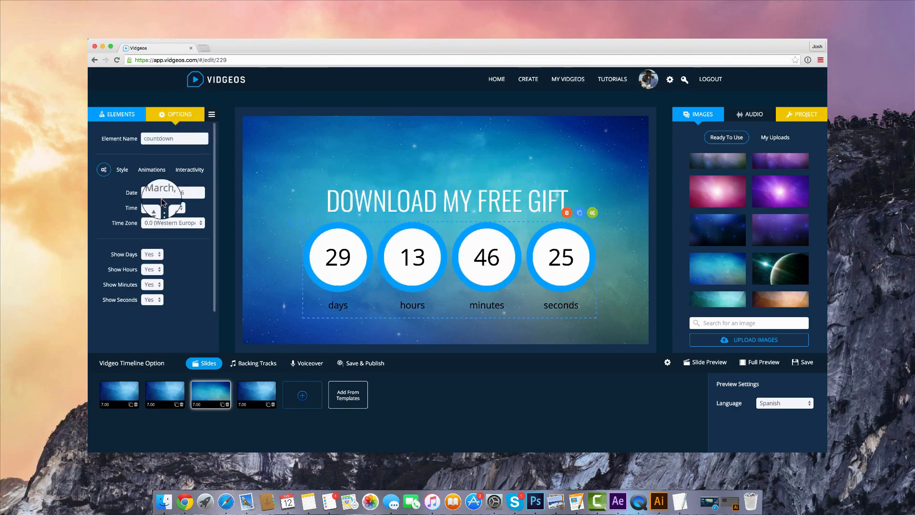
pyautogui.click(169, 193)
pyautogui.click(173, 209)
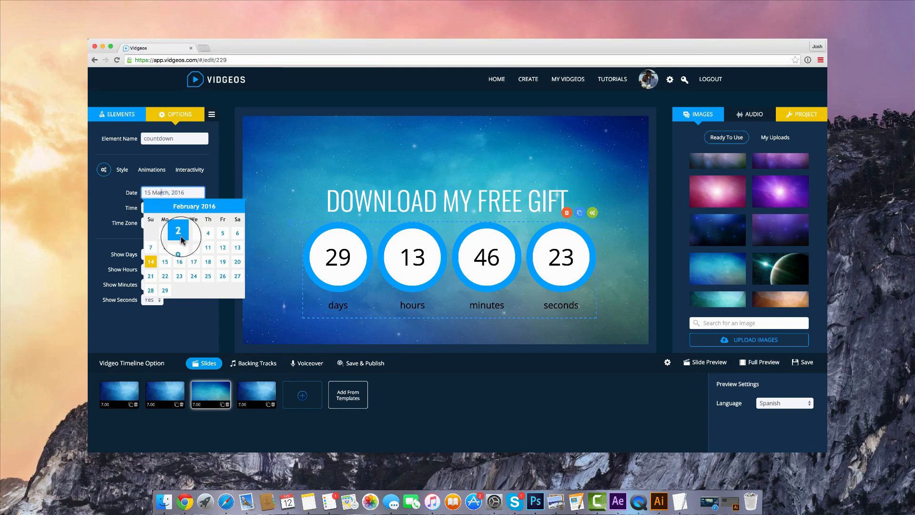
pyautogui.click(180, 263)
pyautogui.click(188, 223)
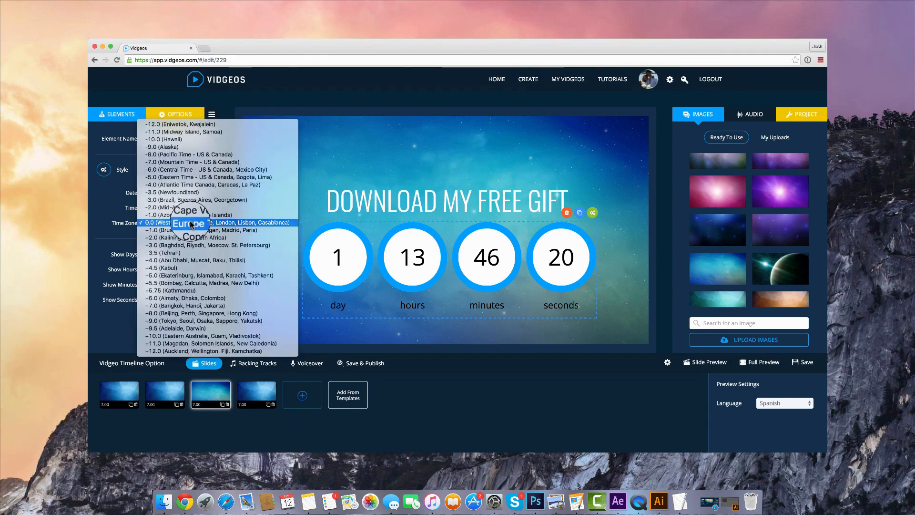
pyautogui.click(205, 177)
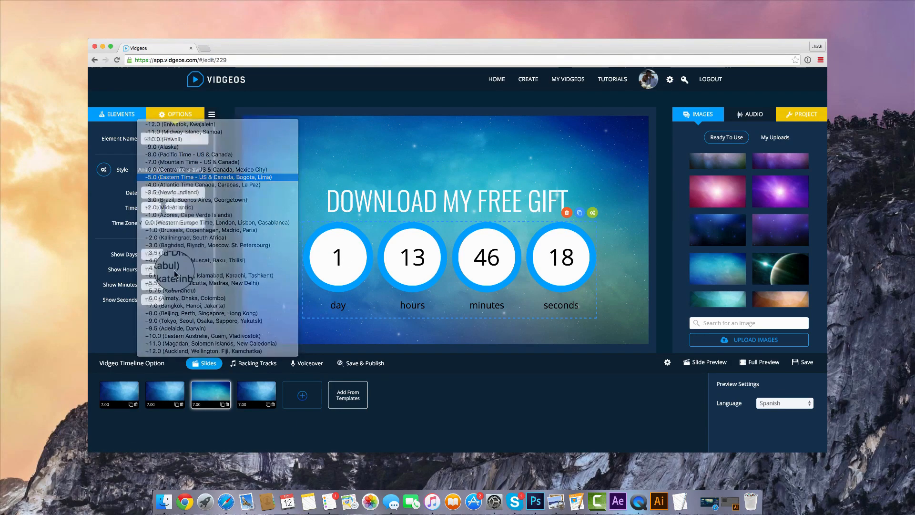
# Set the countdown numbers' width and height to 32 and recentre the countdown beneath the title
pyautogui.click(122, 172)
pyautogui.moveTo(161, 246); pyautogui.dragTo(154, 261)
pyautogui.moveTo(400, 267); pyautogui.dragTo(423, 276)
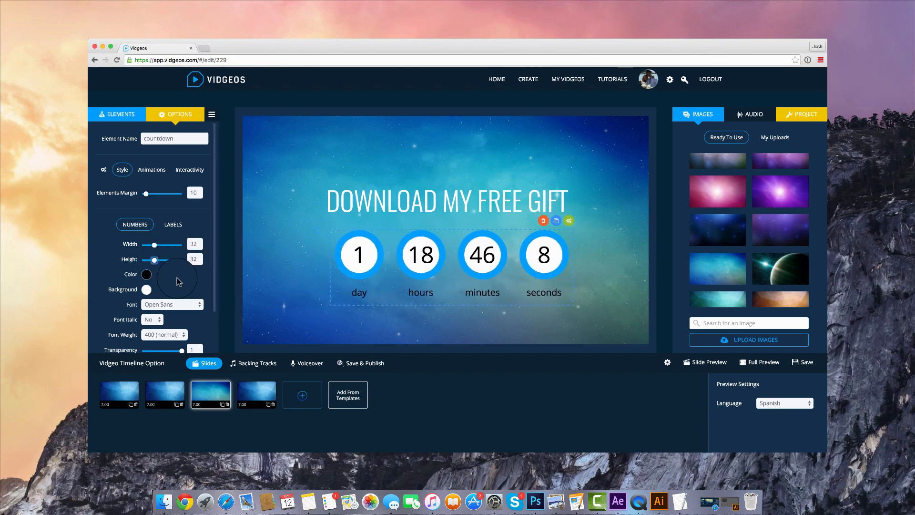
# Thin the blue border around the countdown's number circles
pyautogui.scroll(-10, 179, 281)
pyautogui.moveTo(164, 245); pyautogui.dragTo(147, 246)
pyautogui.scroll(10, 151, 238)
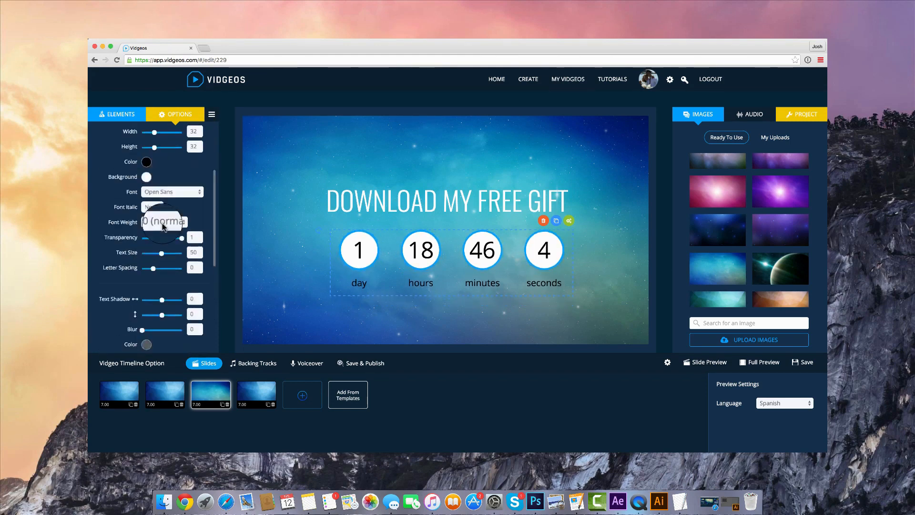
# Make the background of the countdown's number circles fully transparent and the numbers white
pyautogui.click(146, 268)
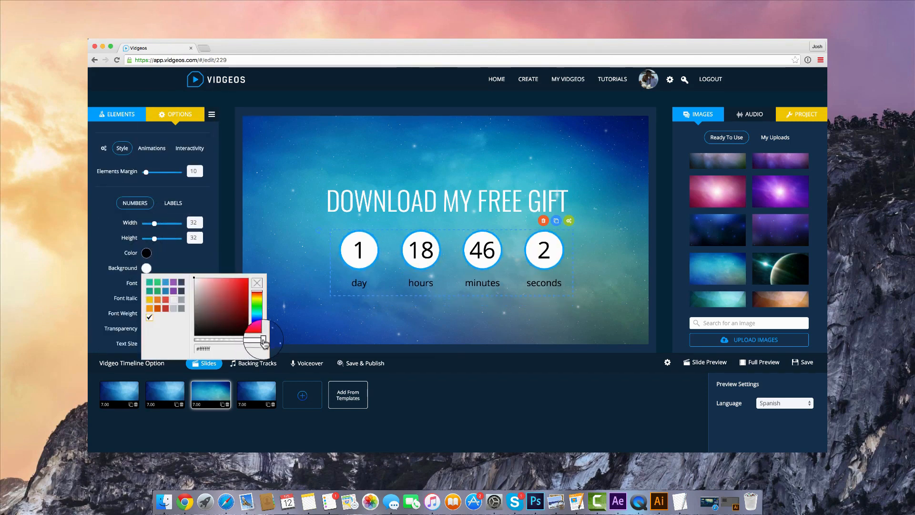
pyautogui.moveTo(263, 339); pyautogui.dragTo(194, 340)
pyautogui.click(146, 253)
pyautogui.click(218, 297)
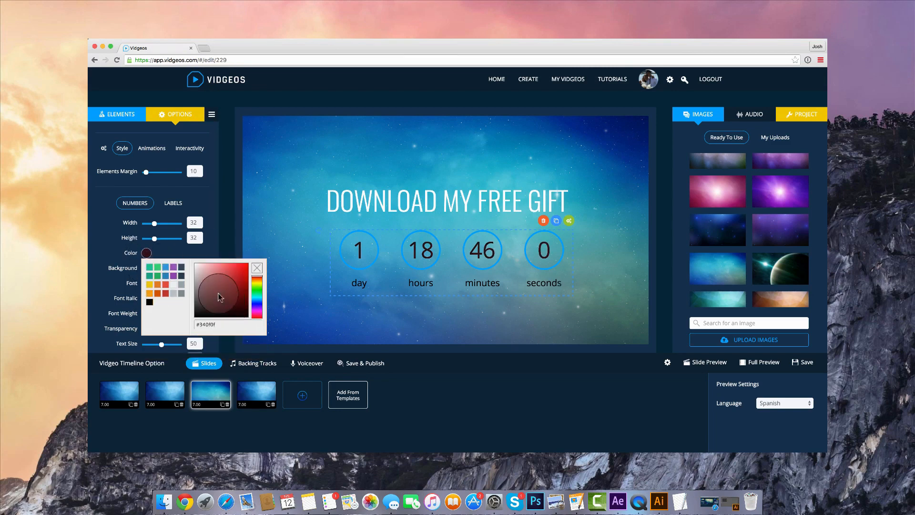
pyautogui.moveTo(218, 297); pyautogui.dragTo(196, 265)
pyautogui.click(165, 239)
# Set the countdown numbers to the Oswald font with a font weight of 100
pyautogui.scroll(-1, 174, 262)
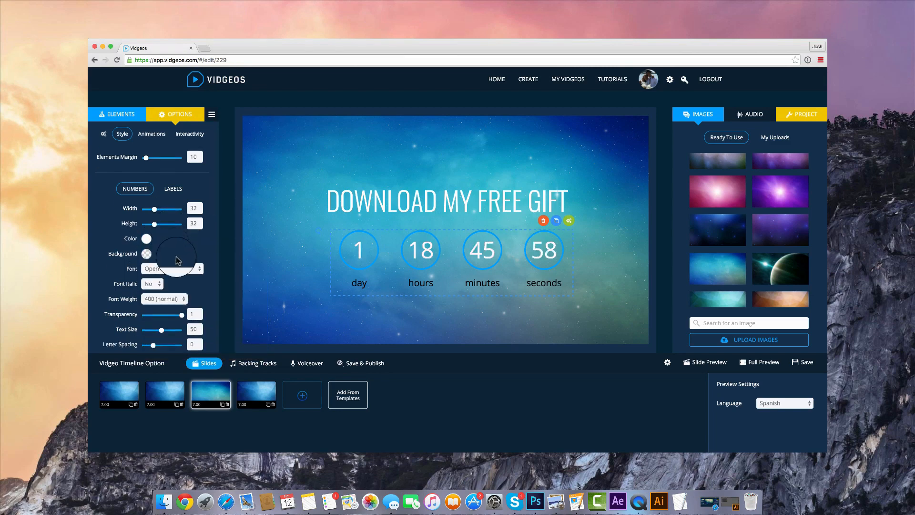
pyautogui.click(172, 268)
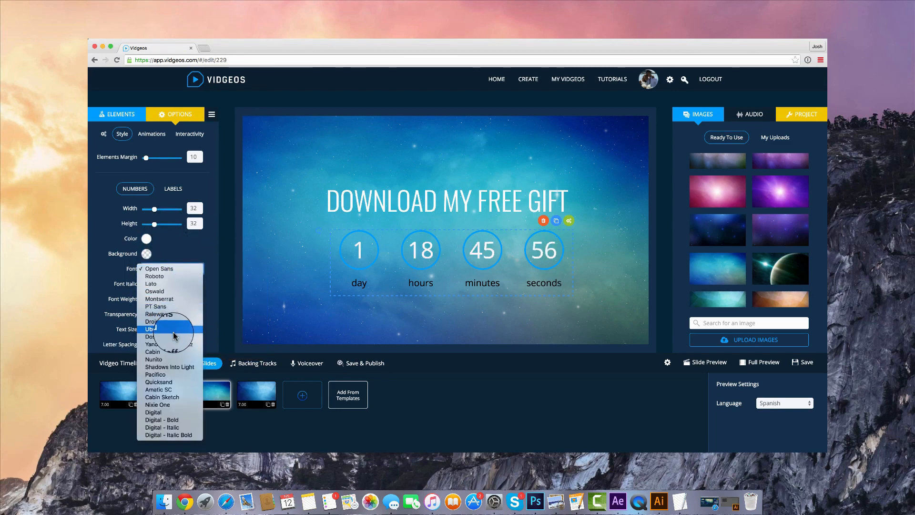
pyautogui.click(177, 262)
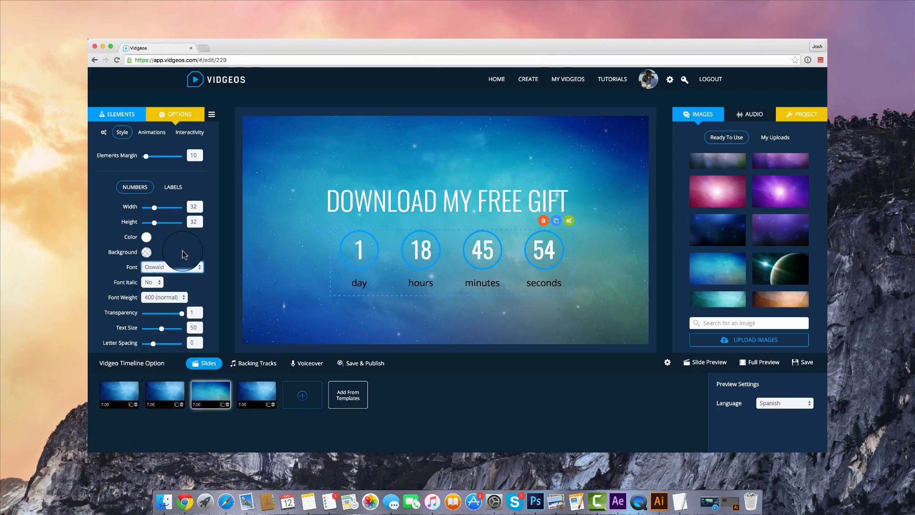
pyautogui.scroll(-2, 174, 265)
pyautogui.click(165, 268)
pyautogui.click(169, 246)
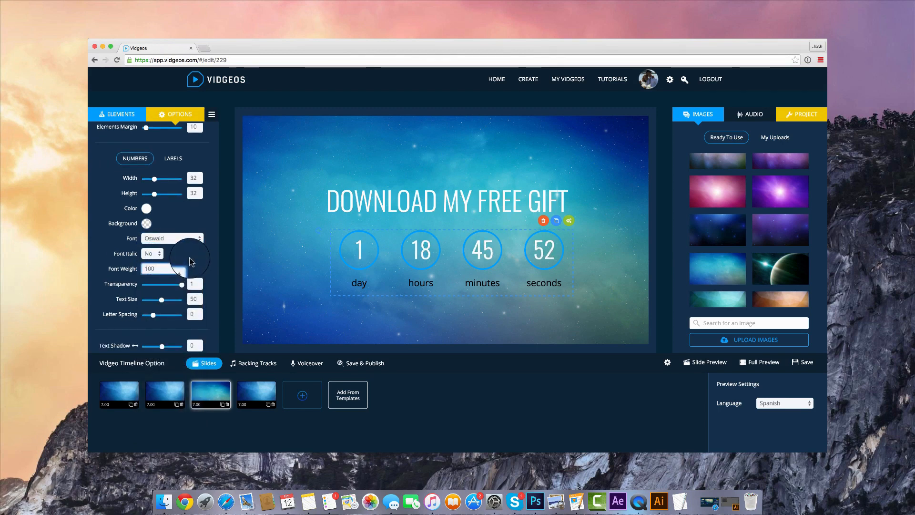
# Set the countdown labels' text colour to white and their height to 6
pyautogui.scroll(-4, 185, 269)
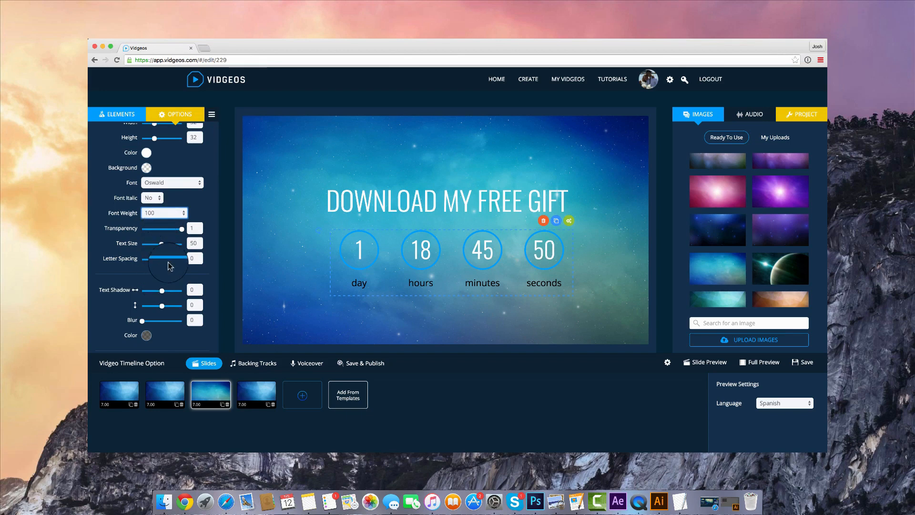
pyautogui.scroll(8, 169, 261)
pyautogui.click(171, 227)
pyautogui.scroll(-9, 163, 241)
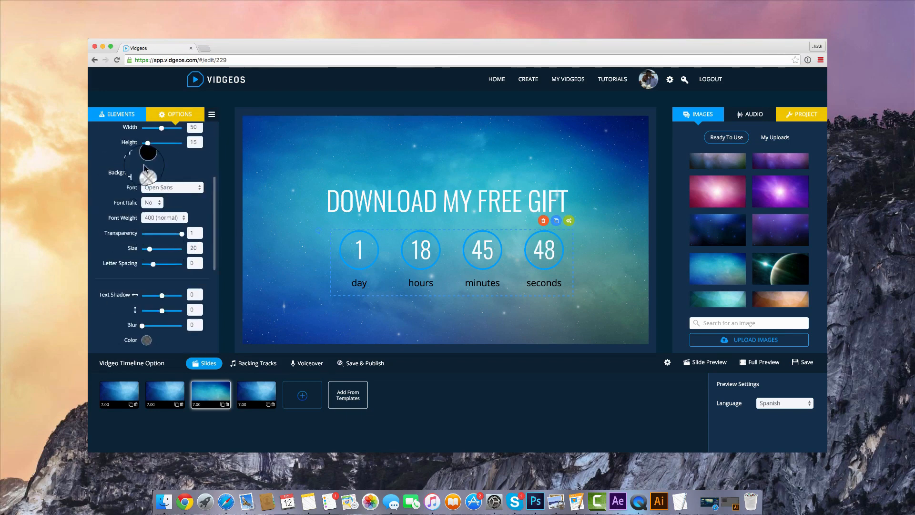
pyautogui.click(146, 157)
pyautogui.click(202, 193)
pyautogui.click(168, 154)
# Set the countdown labels' width to 41 and recentre the countdown beneath the title
pyautogui.scroll(4, 168, 172)
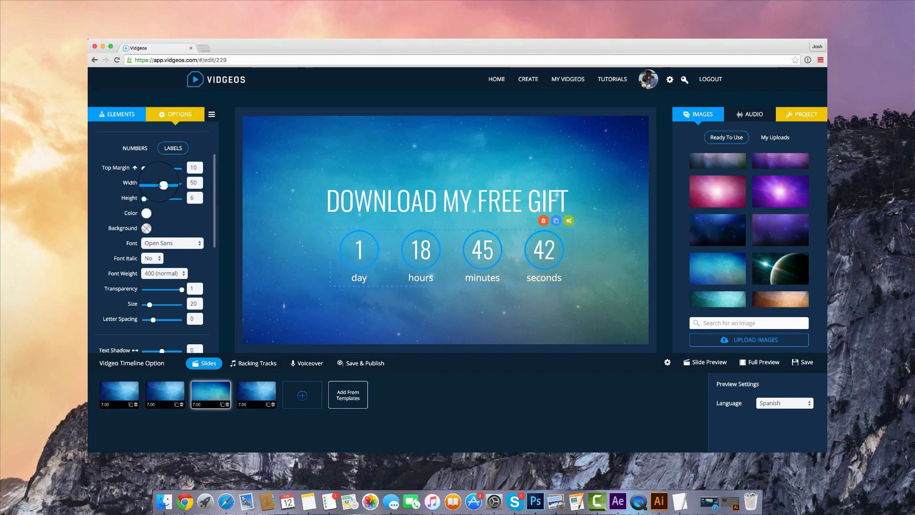
pyautogui.moveTo(153, 185); pyautogui.dragTo(160, 188)
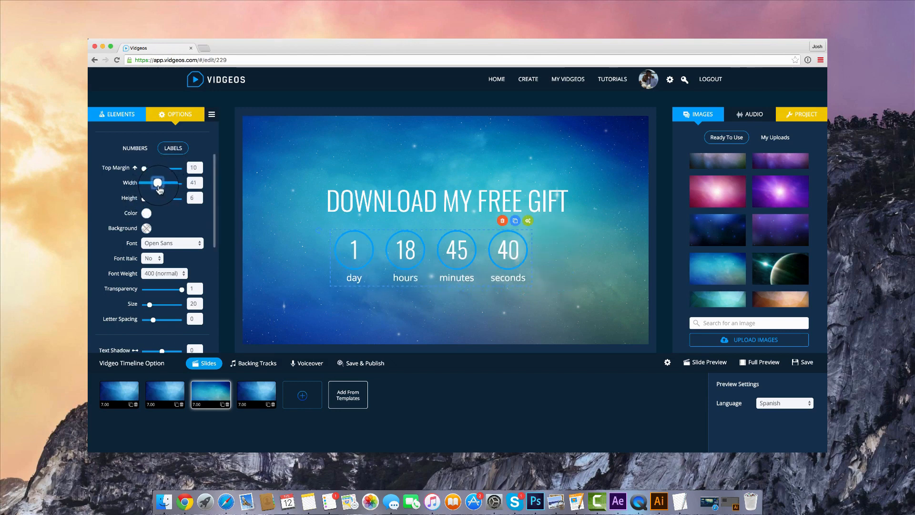
pyautogui.moveTo(368, 247); pyautogui.dragTo(465, 205)
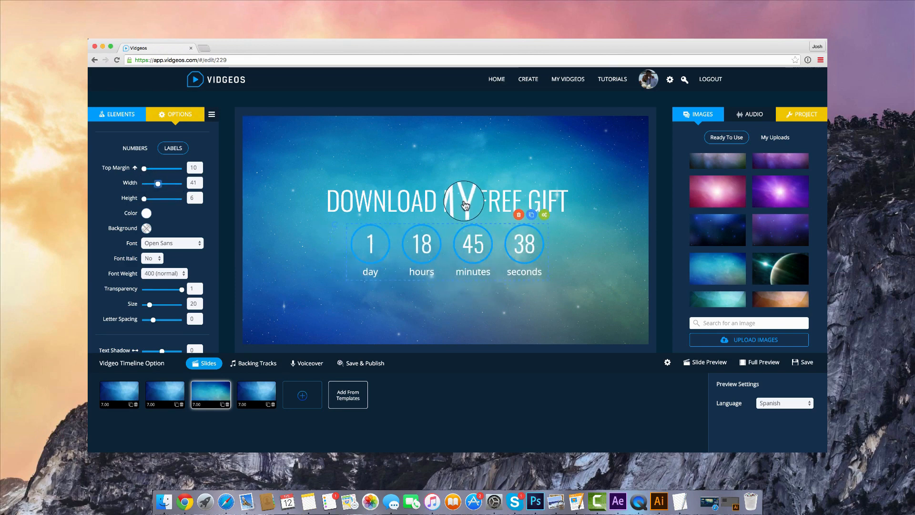
# Change the title to "OFFER ENDING IN JUST..." and reposition it and the countdown so they are centred on the slide
pyautogui.click(466, 205)
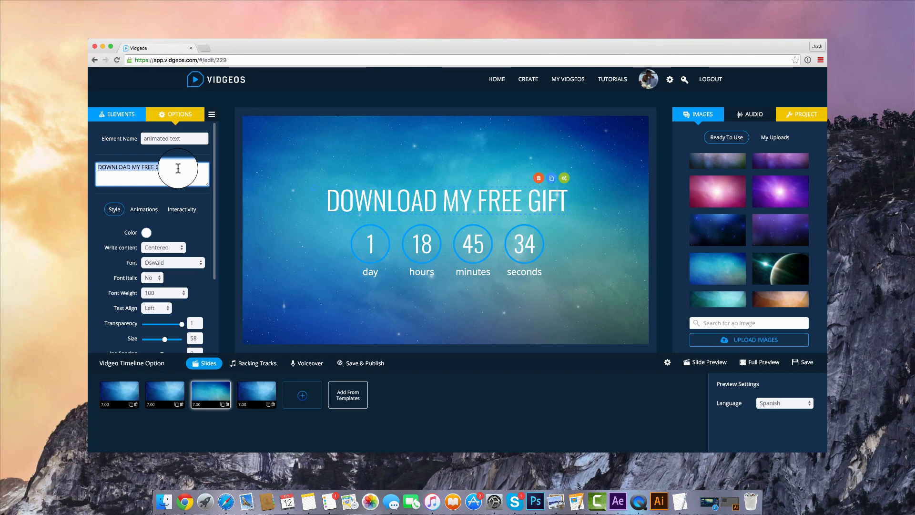
pyautogui.write('OFFER ENDING IN JUST...')
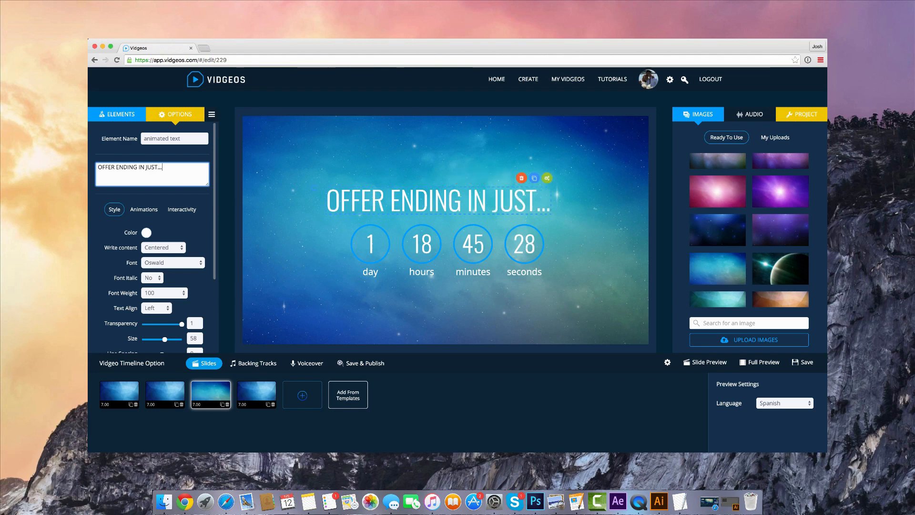
pyautogui.click(444, 265)
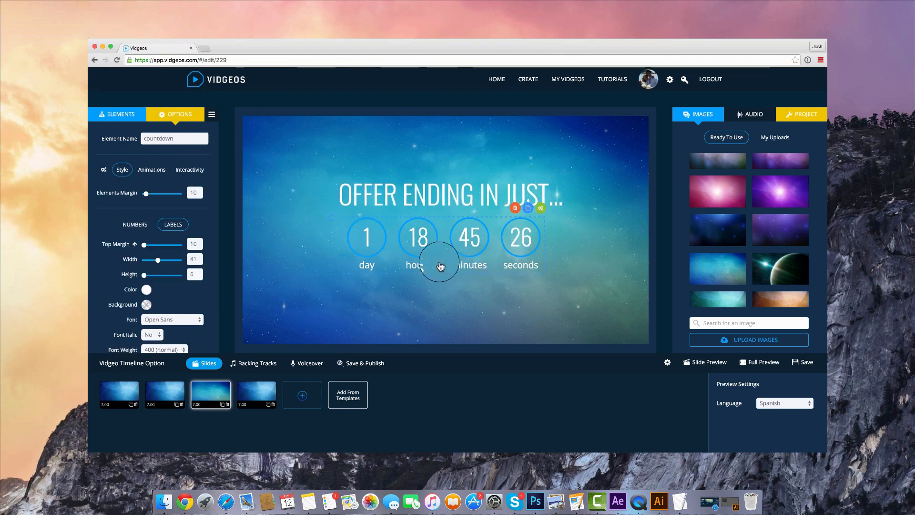
pyautogui.scroll(-10, 194, 210)
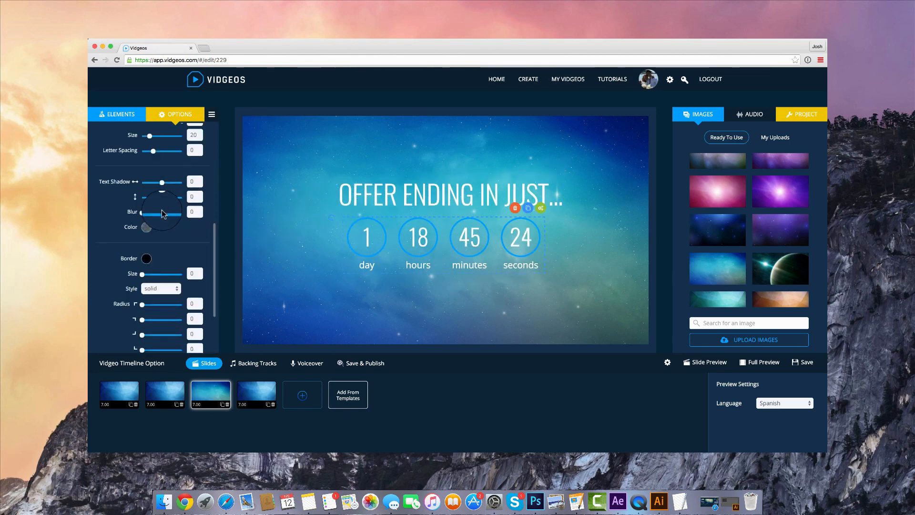
pyautogui.click(466, 188)
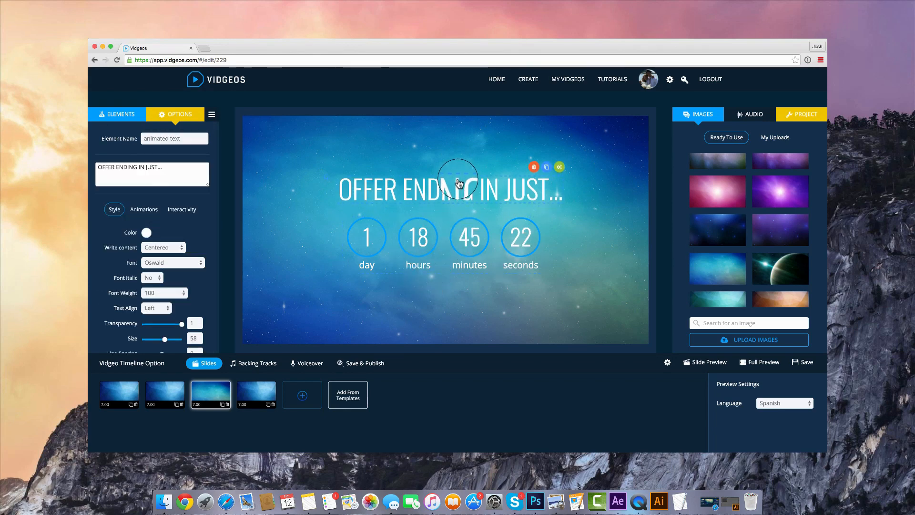
# Review the title's animation and interactivity options and the list of available elements
pyautogui.click(143, 209)
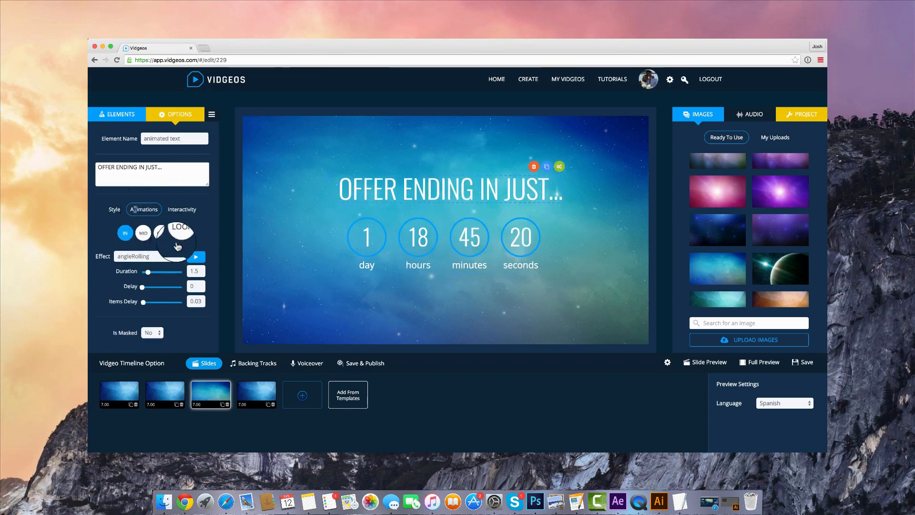
pyautogui.click(177, 212)
pyautogui.click(115, 210)
pyautogui.click(118, 114)
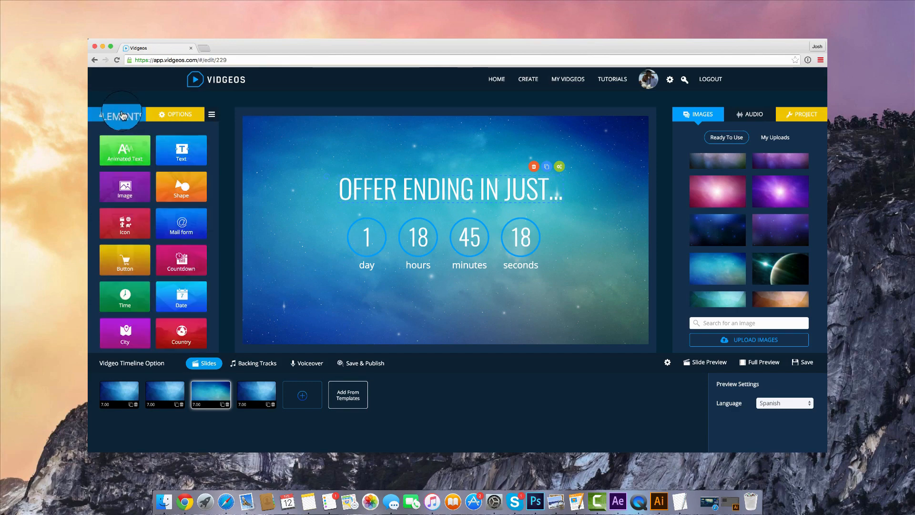
pyautogui.scroll(-1, 209, 350)
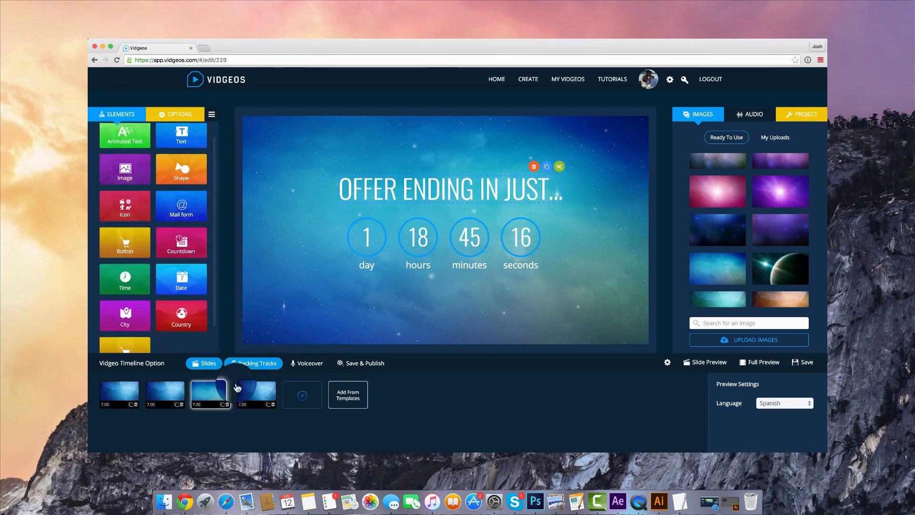
# Add the Time Slide from the Hi-Tech Template to the project and open it with its time element selected
pyautogui.click(348, 395)
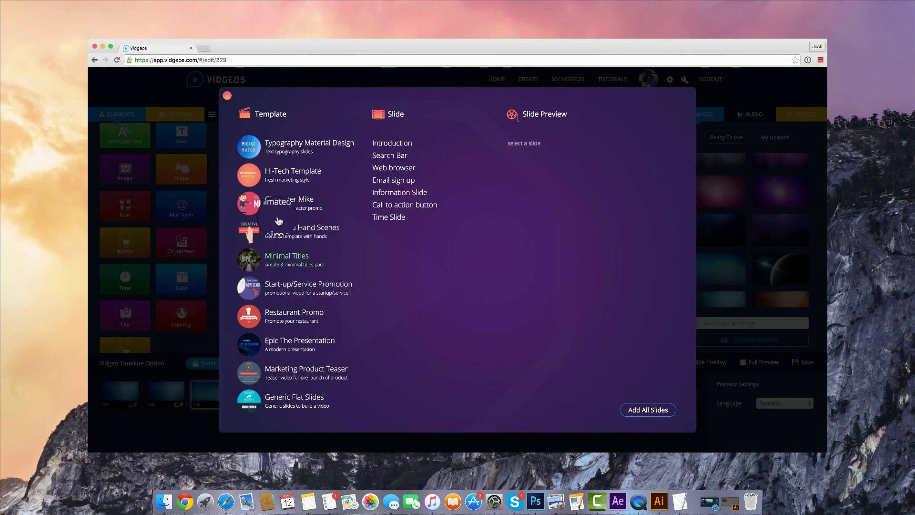
pyautogui.click(389, 217)
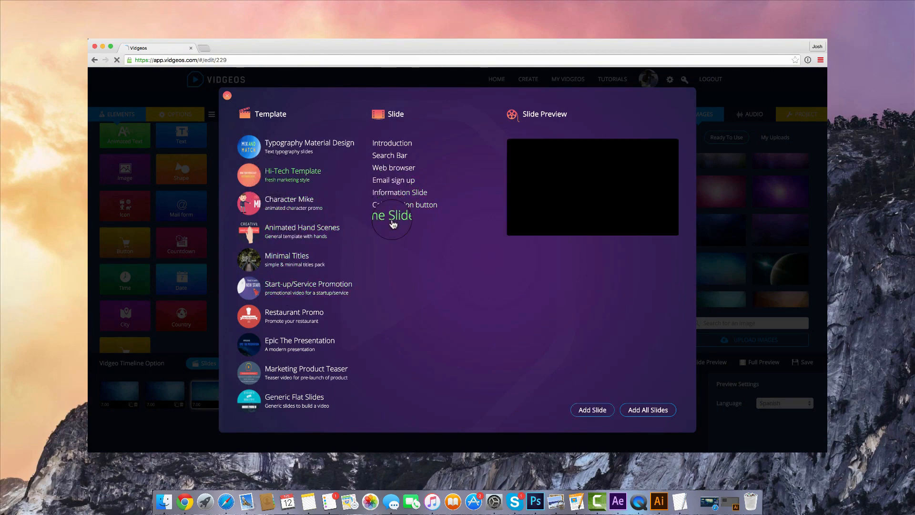
pyautogui.click(595, 410)
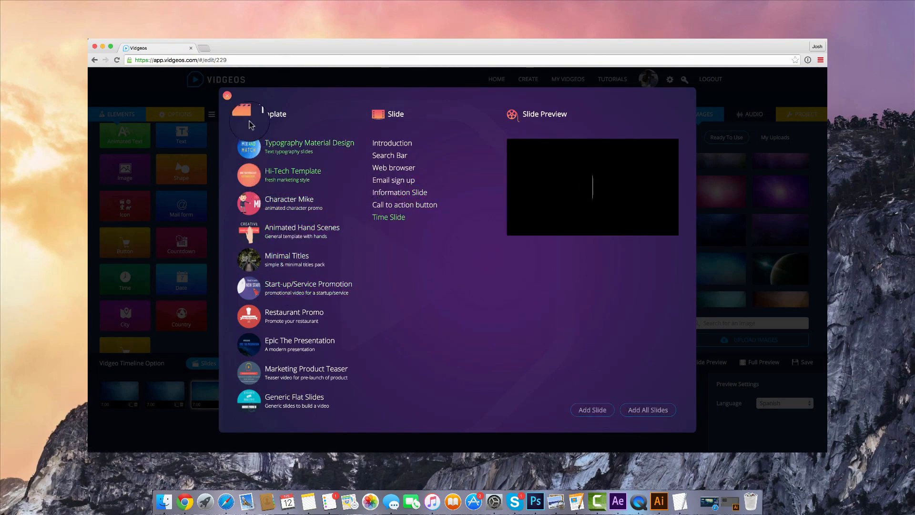
pyautogui.click(226, 96)
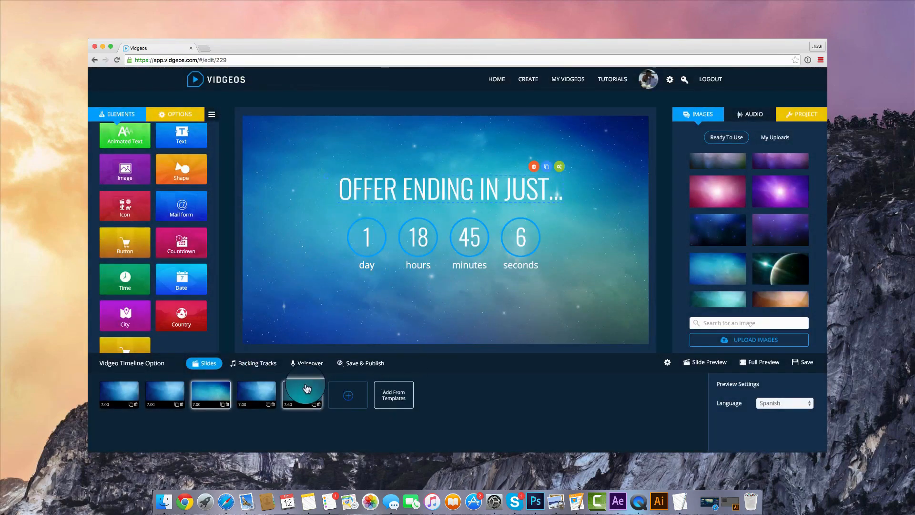
pyautogui.click(310, 389)
pyautogui.click(521, 235)
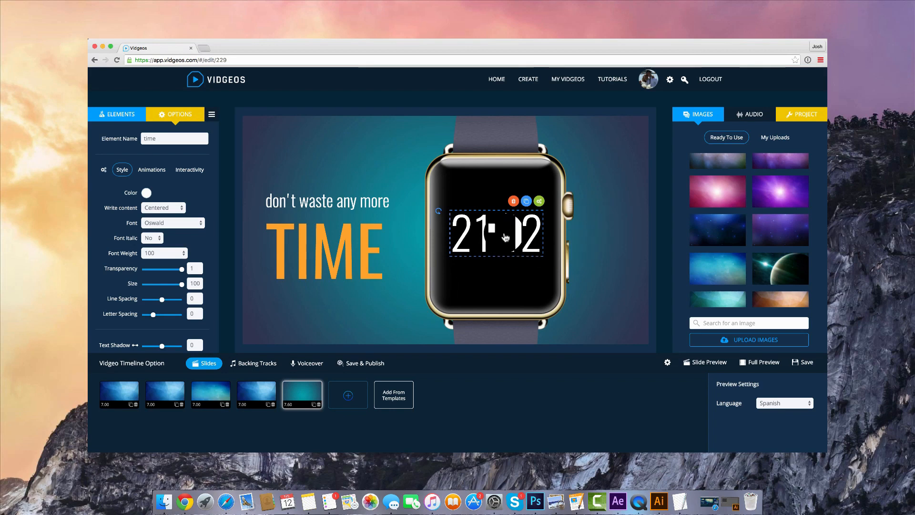
# Set the preview language to the base language and preview the time slide
pyautogui.click(722, 364)
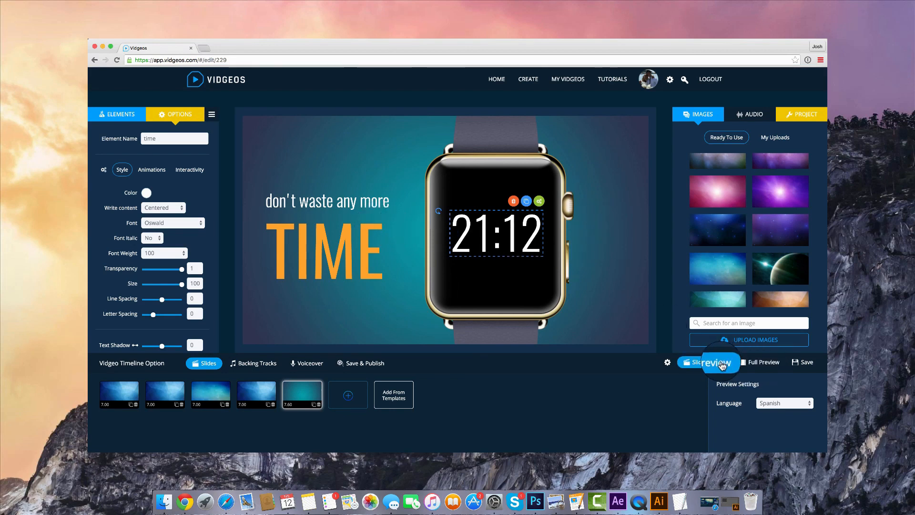
pyautogui.click(776, 406)
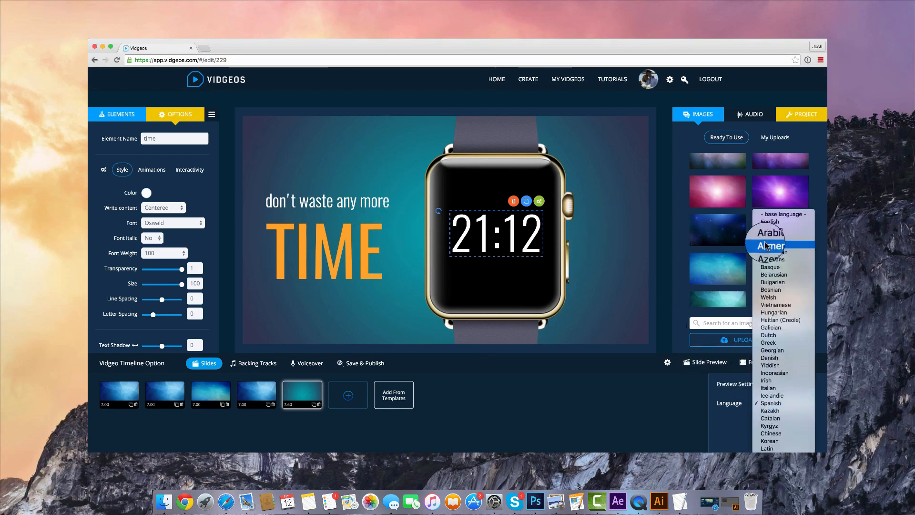
pyautogui.click(781, 212)
pyautogui.click(702, 366)
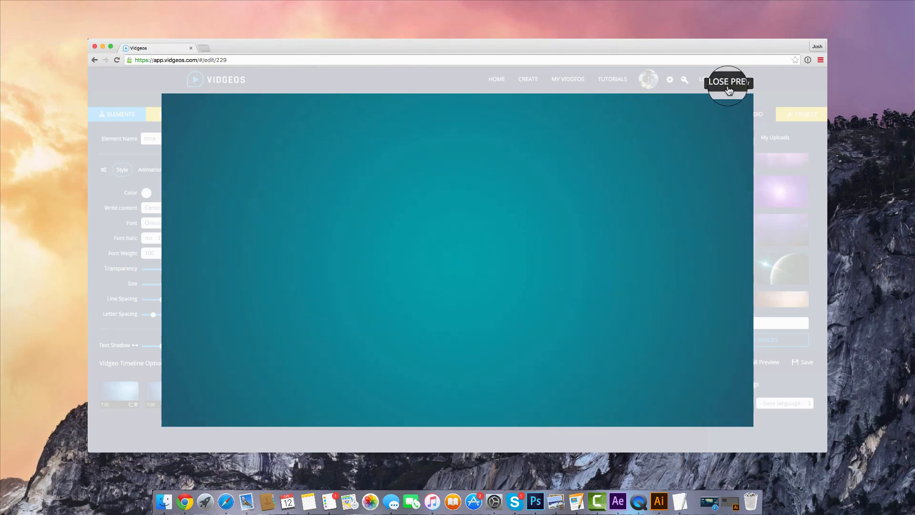
pyautogui.click(728, 91)
# Insert a city element on the watch slide and delete it
pyautogui.click(121, 114)
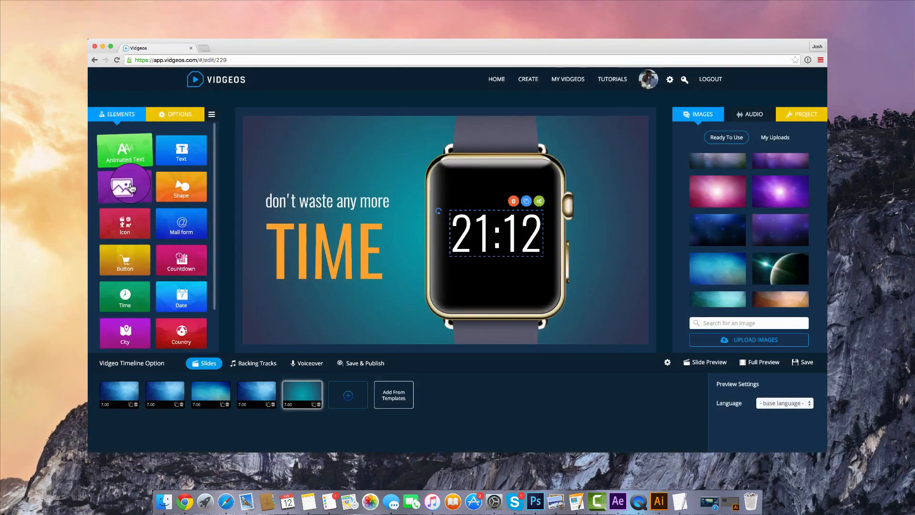
pyautogui.scroll(-2, 130, 186)
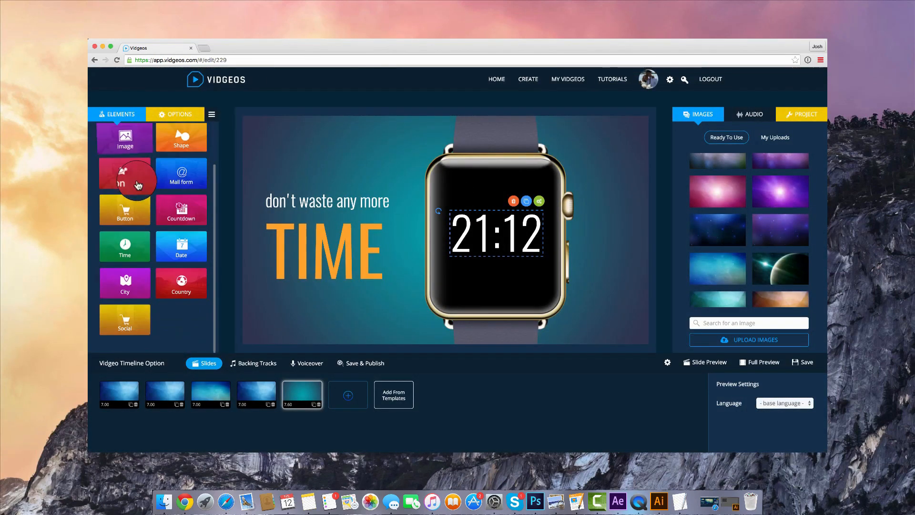
pyautogui.click(149, 292)
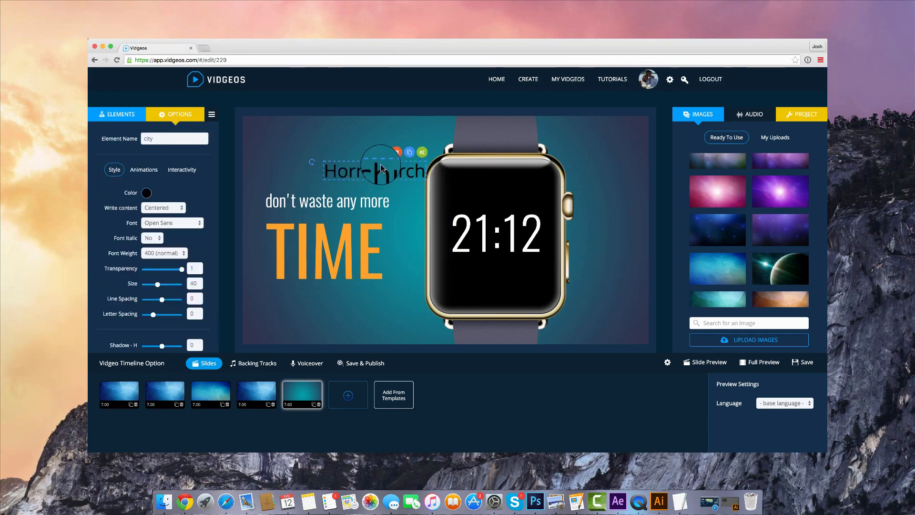
pyautogui.click(396, 152)
# Insert a country element and move it onto the upper part of the watch screen
pyautogui.click(120, 115)
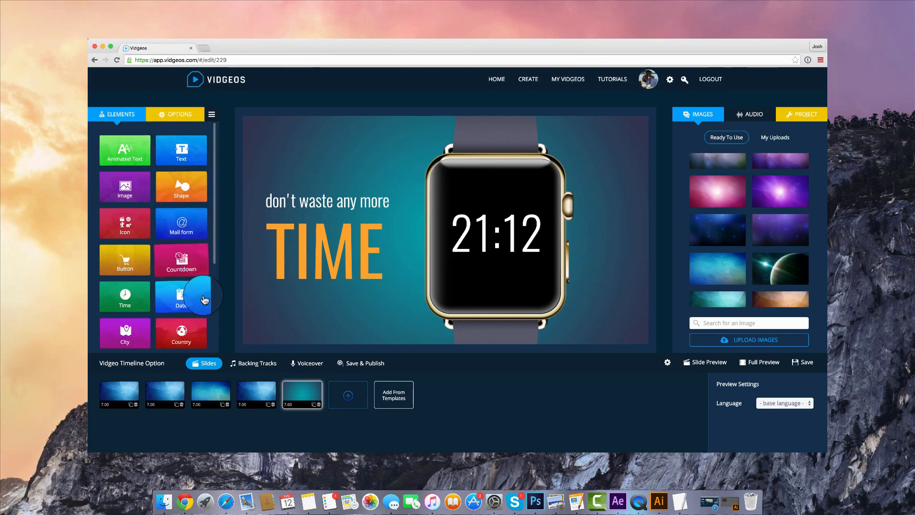
pyautogui.click(193, 333)
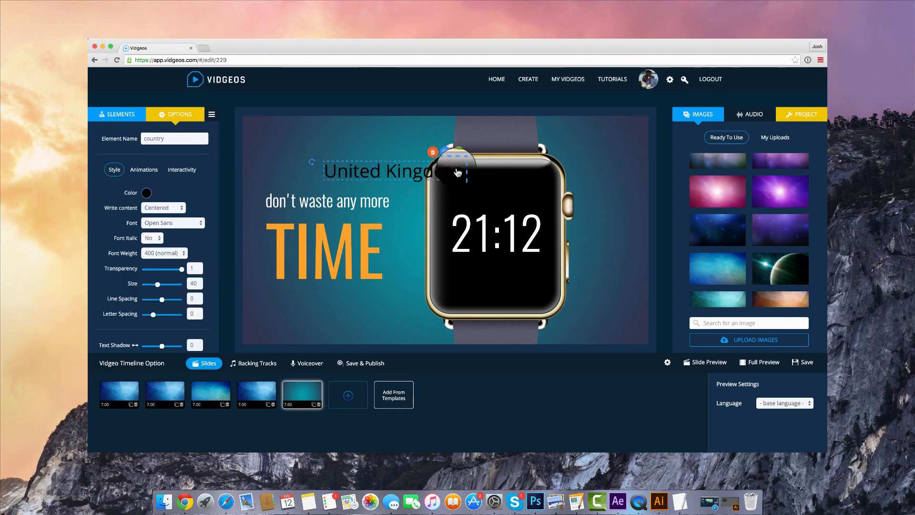
pyautogui.moveTo(457, 172); pyautogui.dragTo(569, 183)
# Set the country element's text colour to white
pyautogui.click(146, 193)
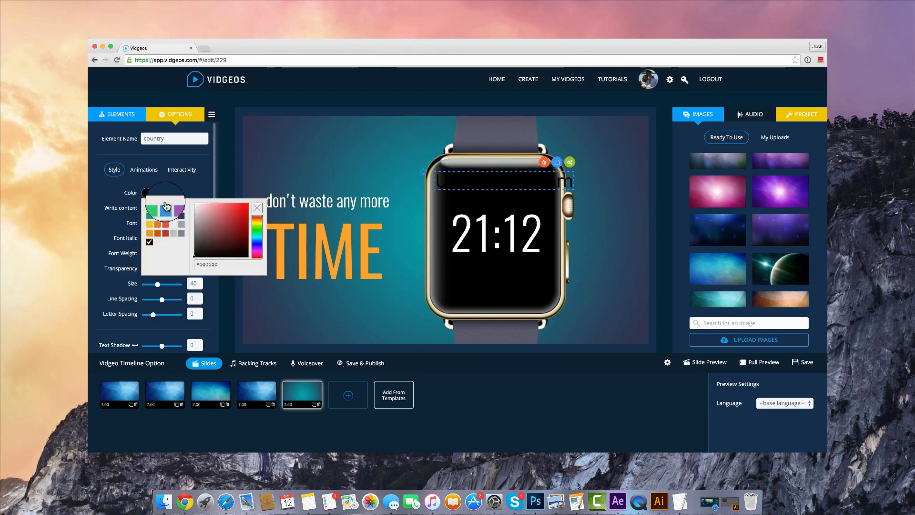
pyautogui.moveTo(214, 232); pyautogui.dragTo(147, 185)
pyautogui.click(184, 197)
# Set the country text's size to 18 and centre it above the time on the watch
pyautogui.scroll(-3, 179, 205)
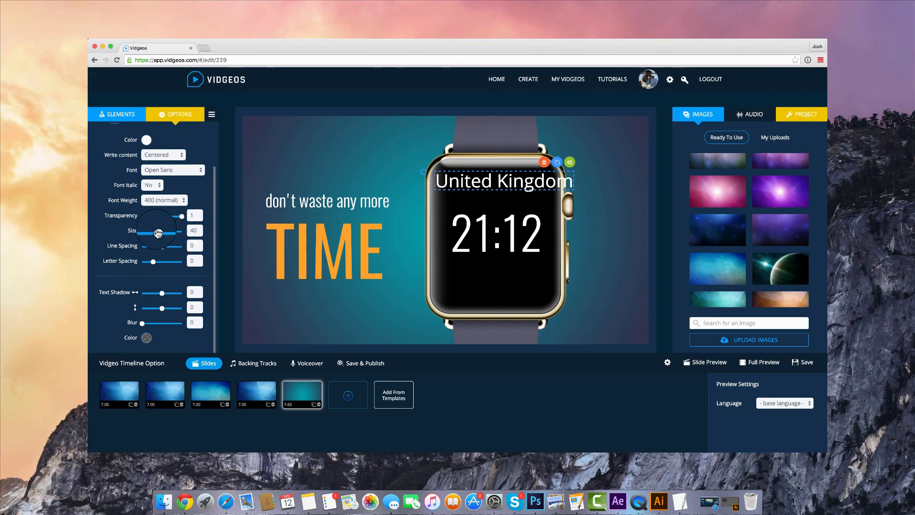
pyautogui.moveTo(156, 237); pyautogui.dragTo(148, 237)
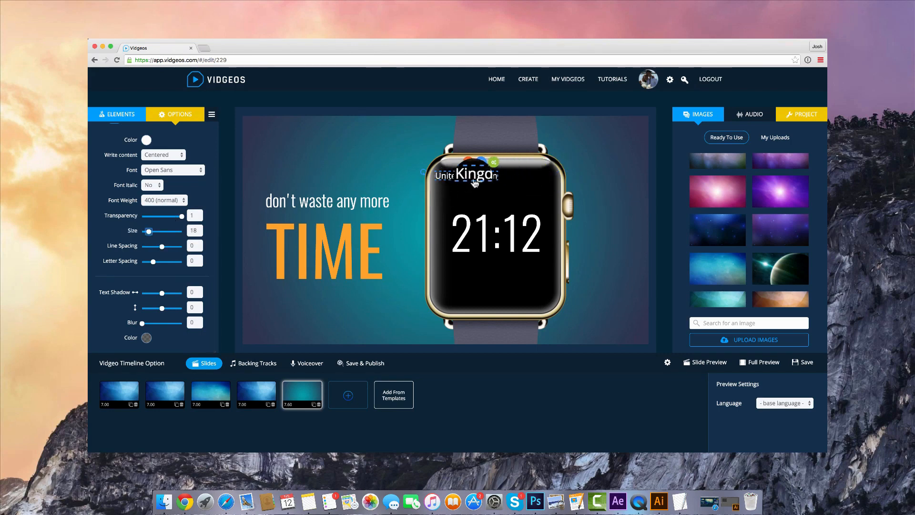
pyautogui.moveTo(473, 182); pyautogui.dragTo(499, 183)
# Review the country element's entrance effects and check which entrance animation the Watch element uses
pyautogui.scroll(3, 166, 162)
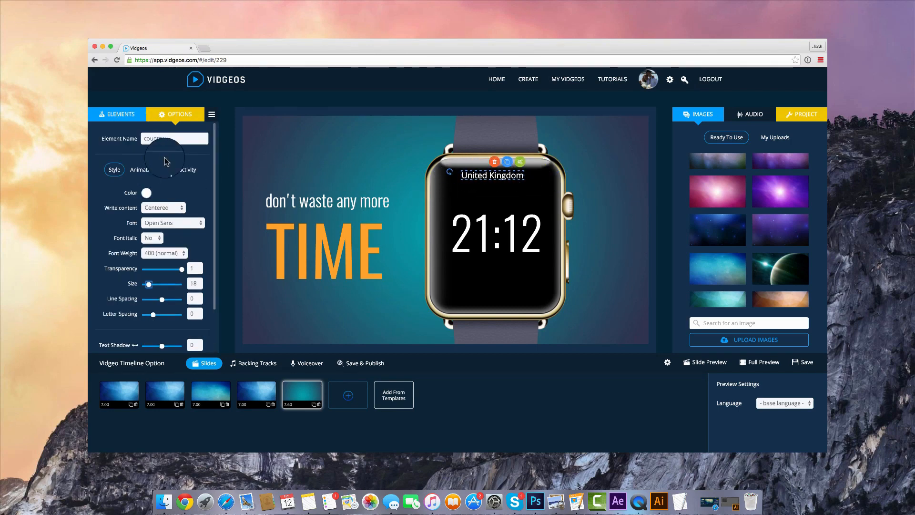
pyautogui.click(157, 178)
pyautogui.click(152, 217)
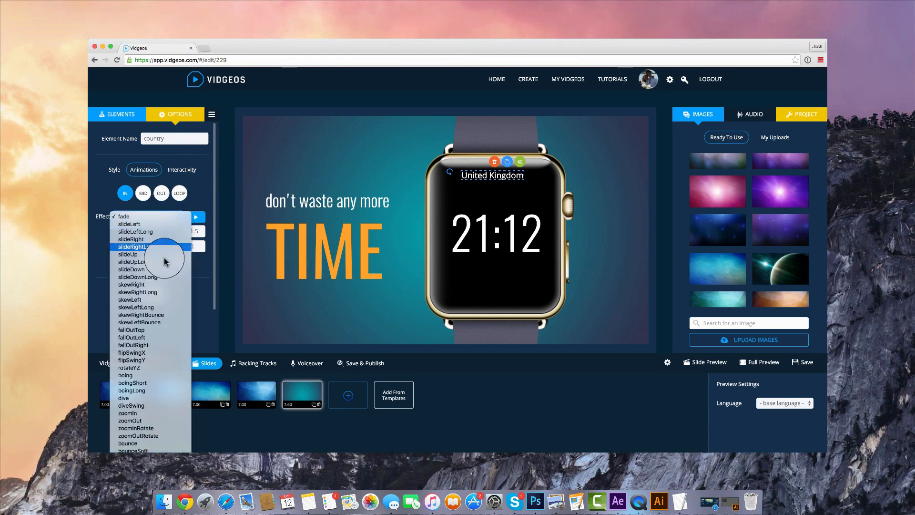
pyautogui.click(462, 284)
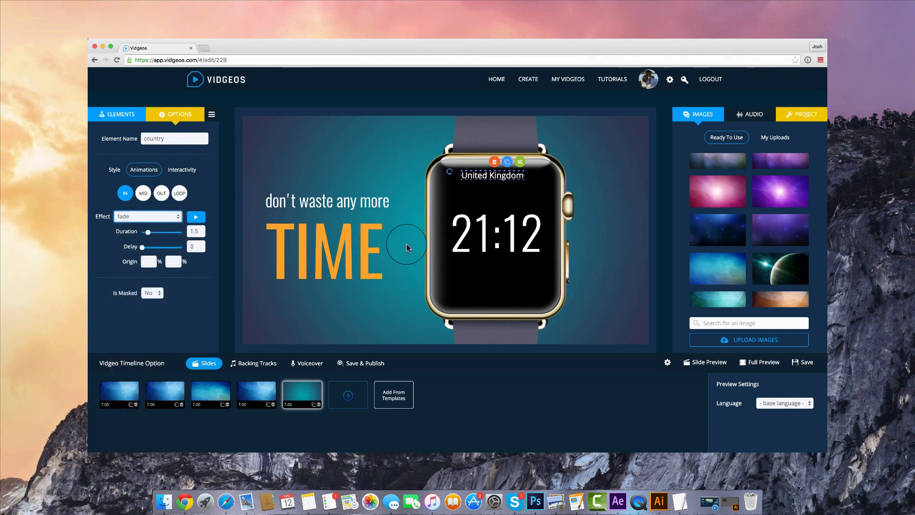
pyautogui.click(212, 114)
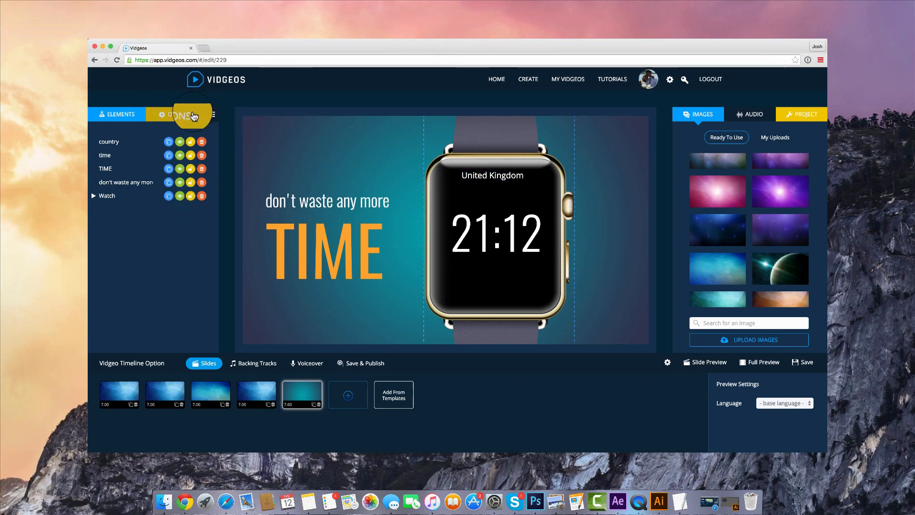
pyautogui.click(191, 114)
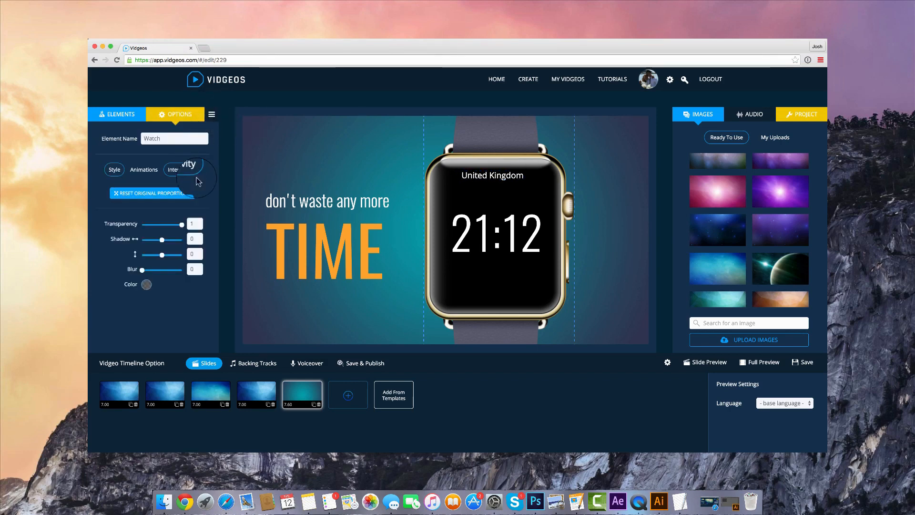
pyautogui.click(140, 169)
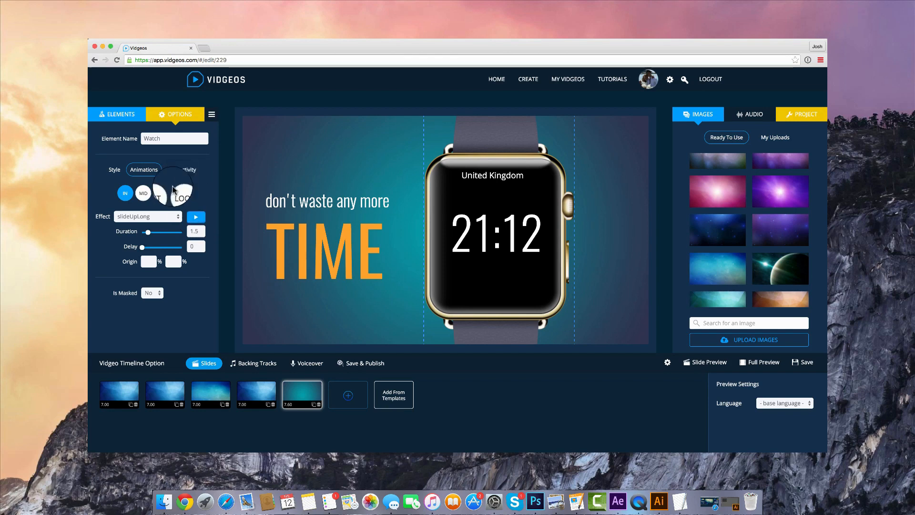
# Set the country element's entrance animation to match the watch's slide-up effect
pyautogui.click(486, 232)
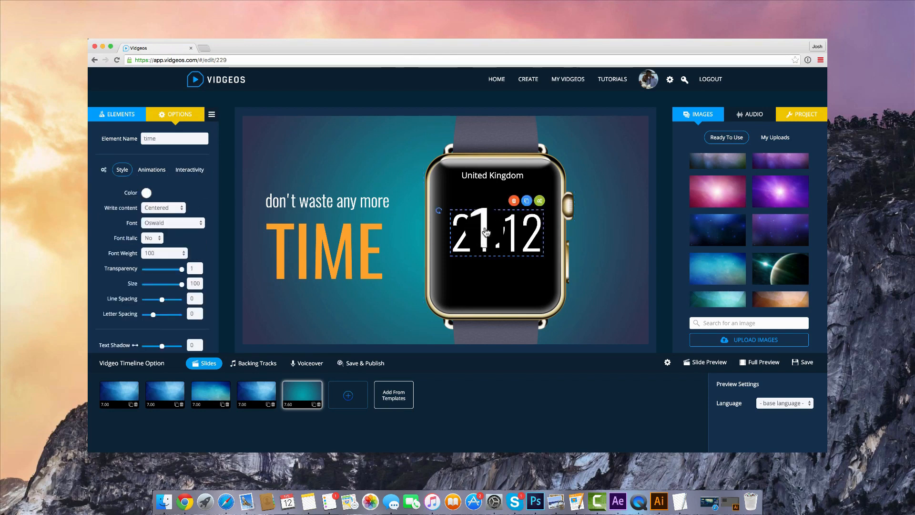
pyautogui.click(466, 179)
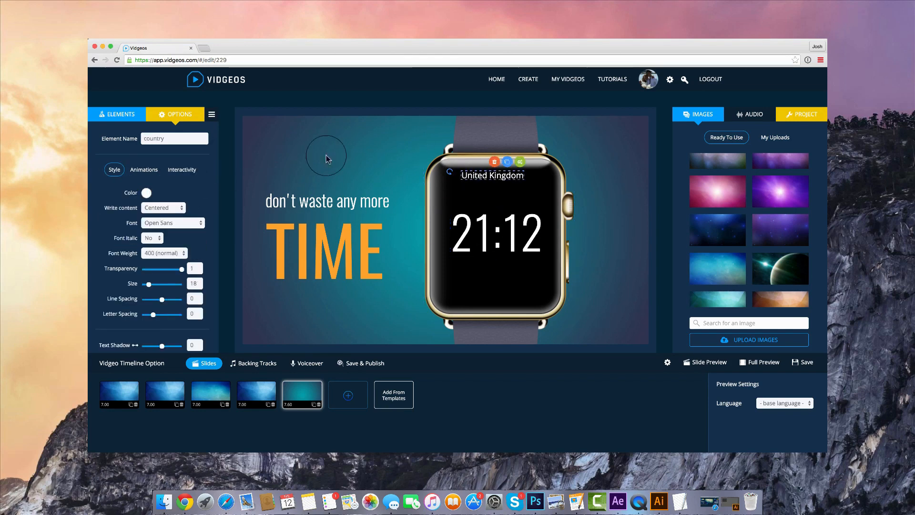
pyautogui.click(212, 114)
pyautogui.click(175, 114)
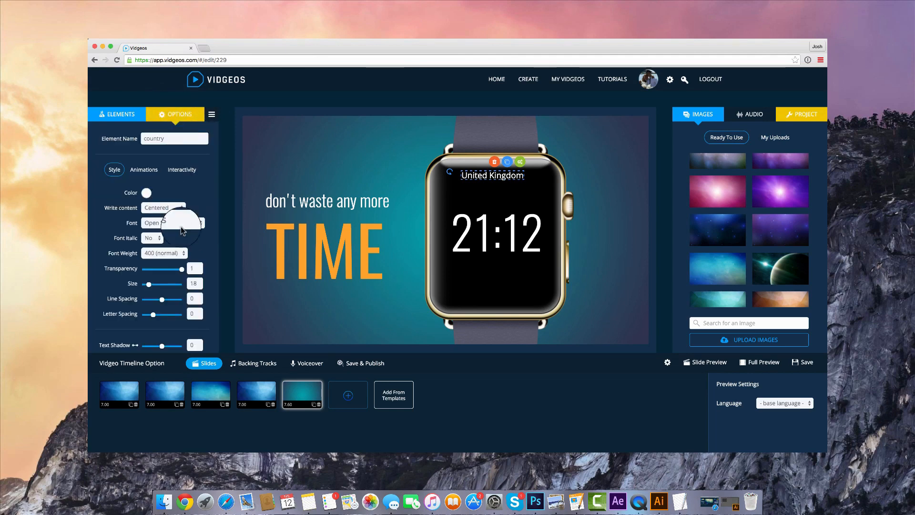
pyautogui.click(144, 169)
pyautogui.click(152, 217)
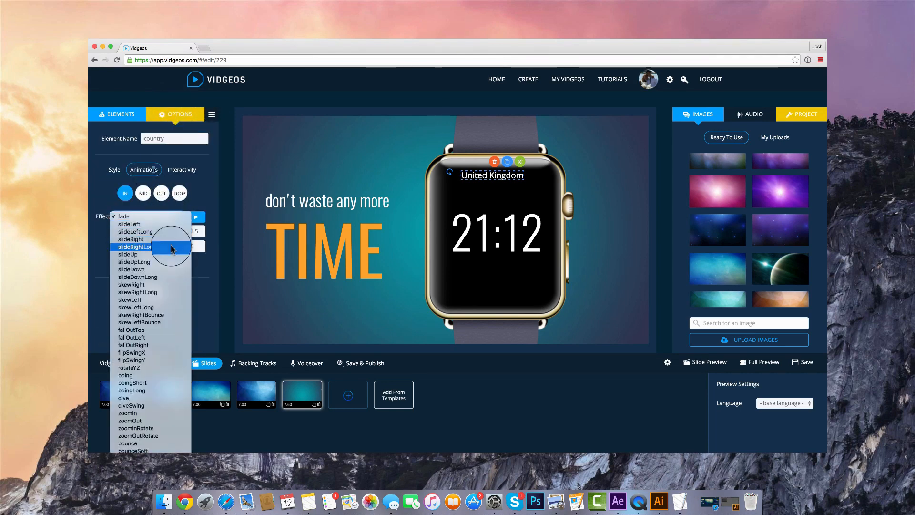
# Set the country element's exit effect to slideBottomLong and preview the slide
pyautogui.click(161, 193)
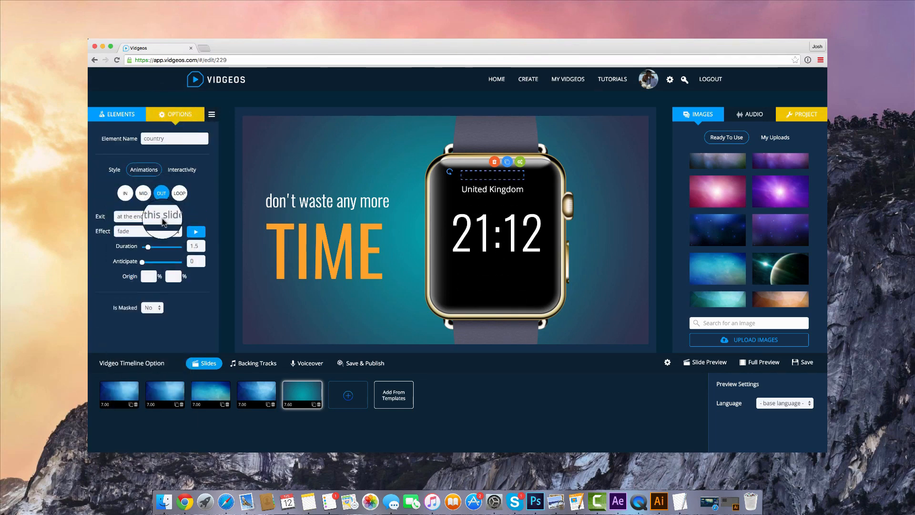
pyautogui.click(161, 232)
pyautogui.click(143, 292)
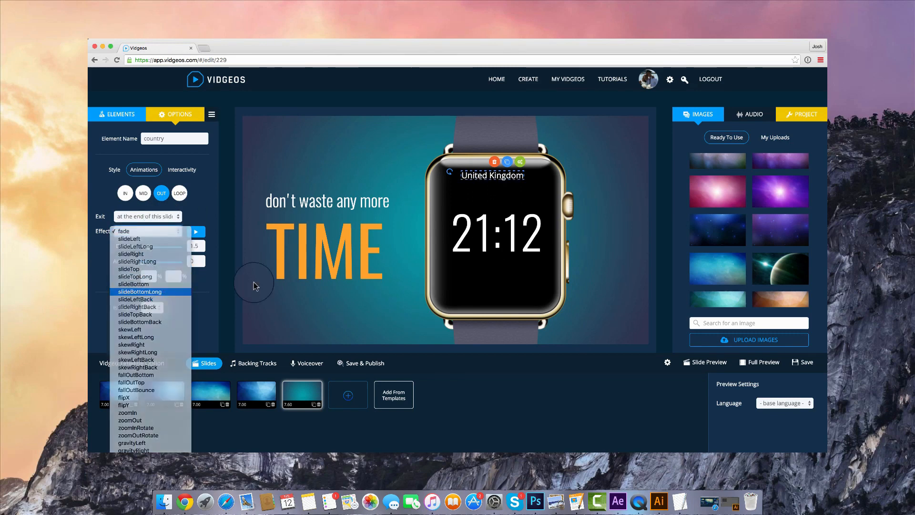
pyautogui.click(708, 362)
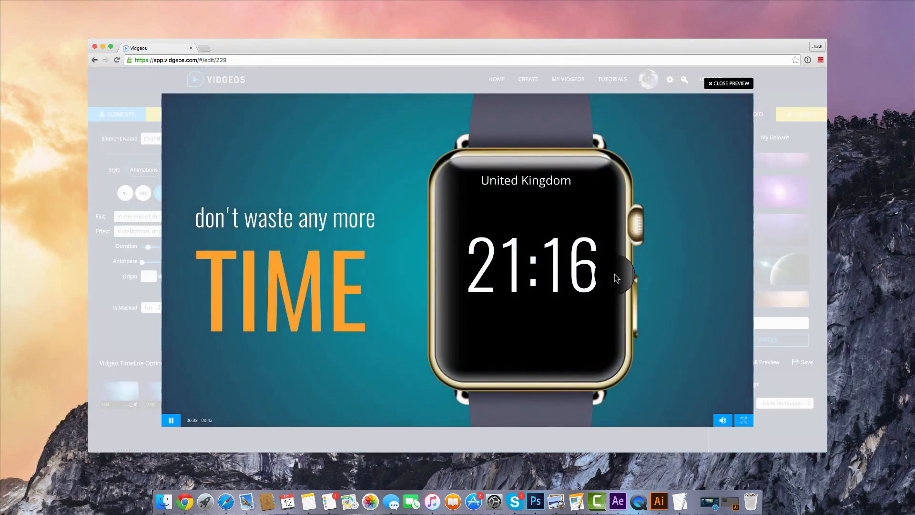
pyautogui.click(734, 90)
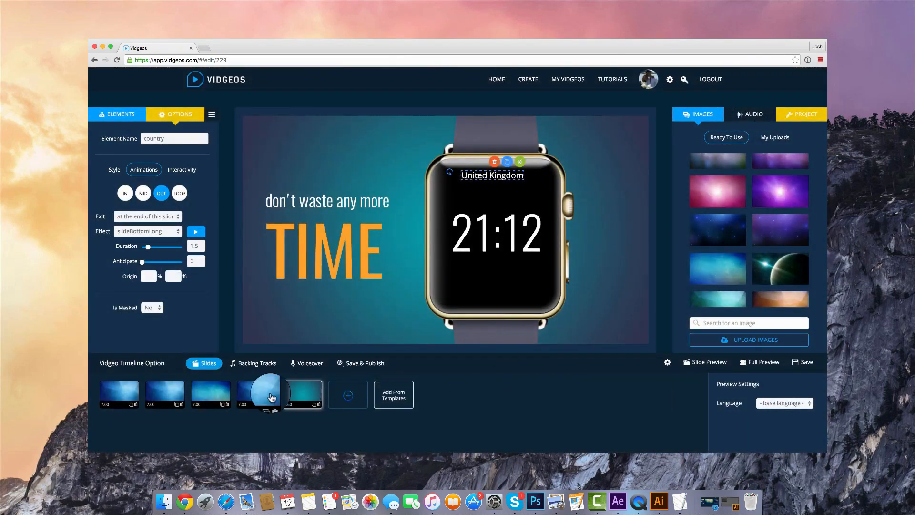
# Open a muted preview of the Vidgeo for recording a voiceover while watching, starting from the DOWNLOAD MY FREE GIFT slide
pyautogui.click(253, 390)
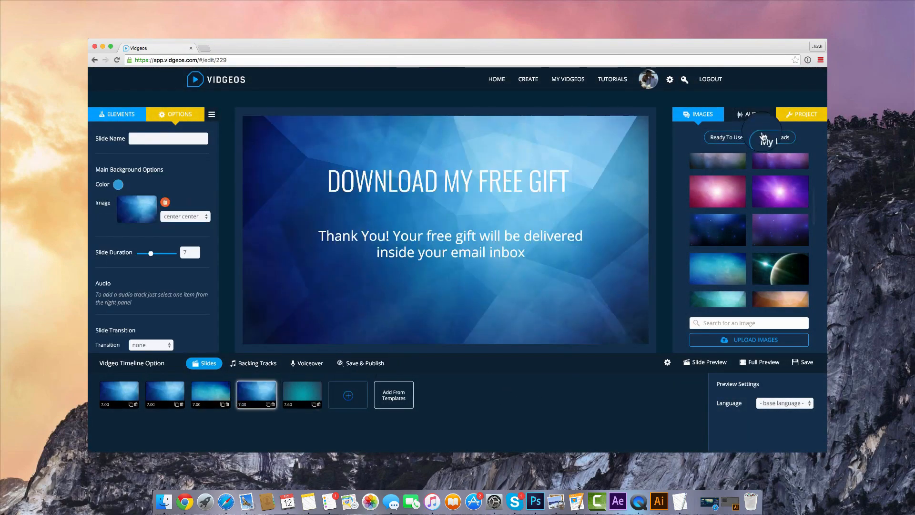
pyautogui.click(303, 368)
pyautogui.click(354, 408)
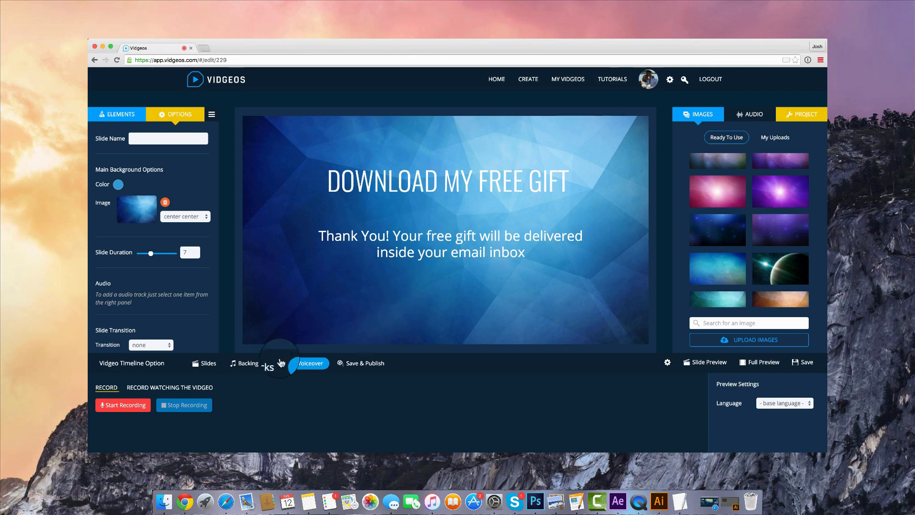
pyautogui.click(163, 388)
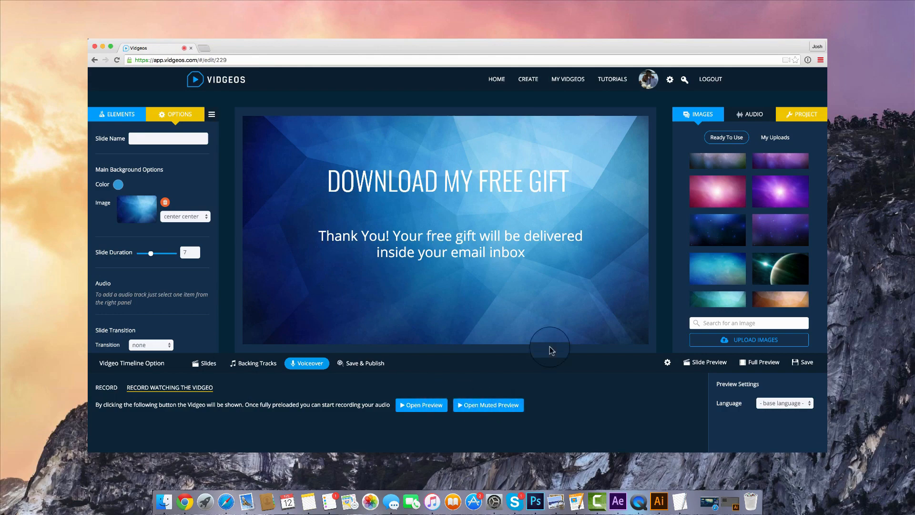
pyautogui.click(493, 409)
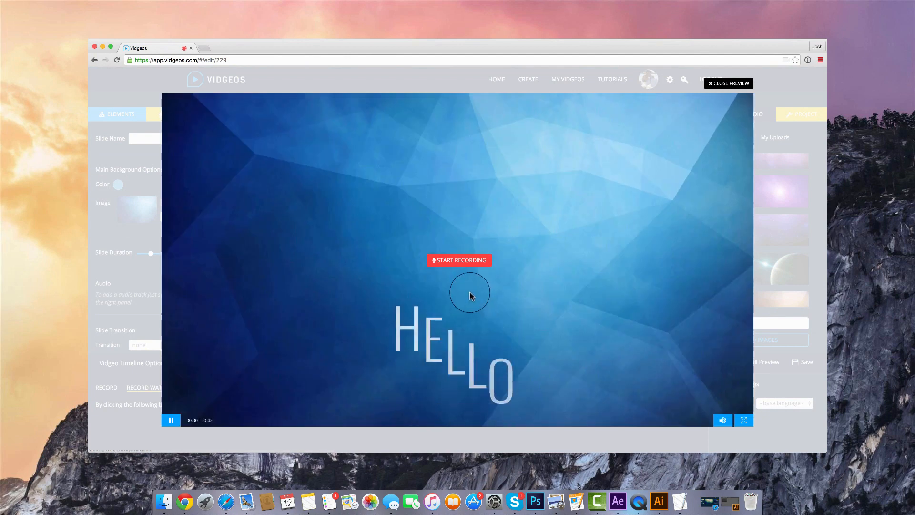
# Record a voiceover while the muted preview plays and save it as Voiceover Track Demo
pyautogui.click(469, 261)
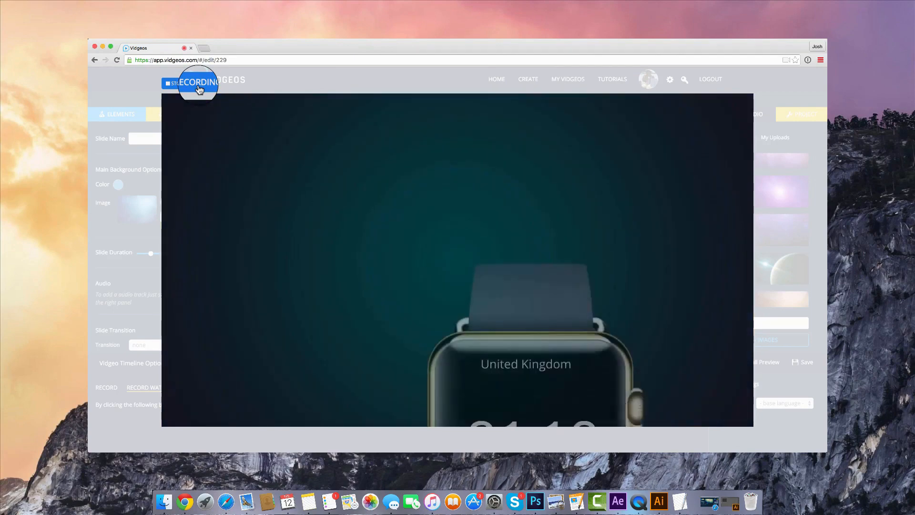
pyautogui.click(200, 89)
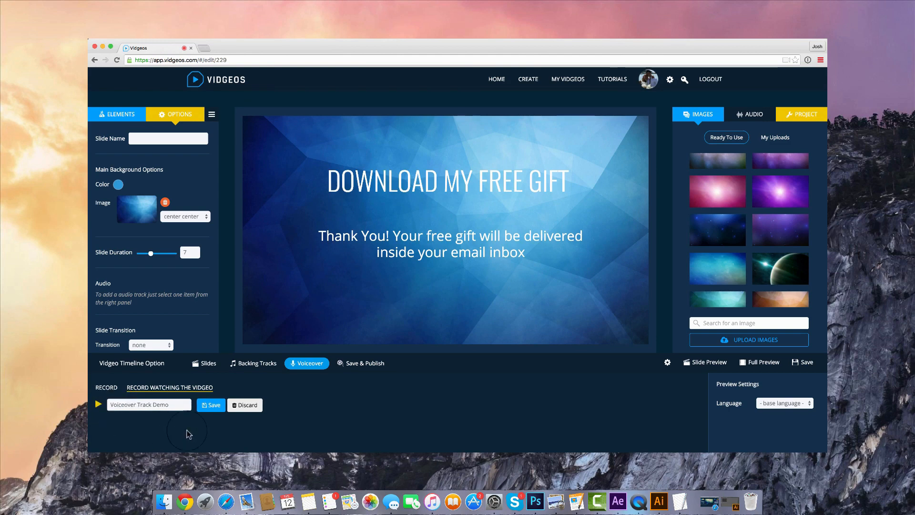
pyautogui.click(210, 410)
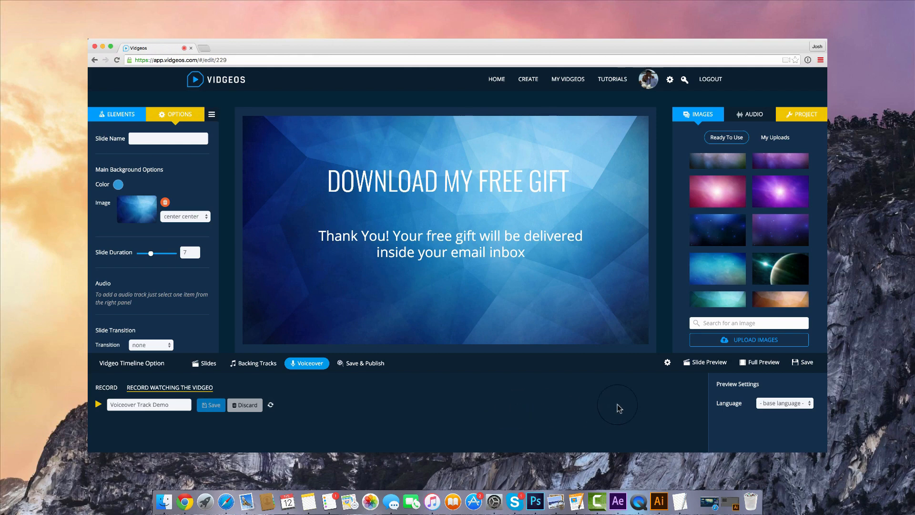
# Add the uploaded Voiceover Demo audio to the project as a background track
pyautogui.click(750, 114)
pyautogui.click(782, 138)
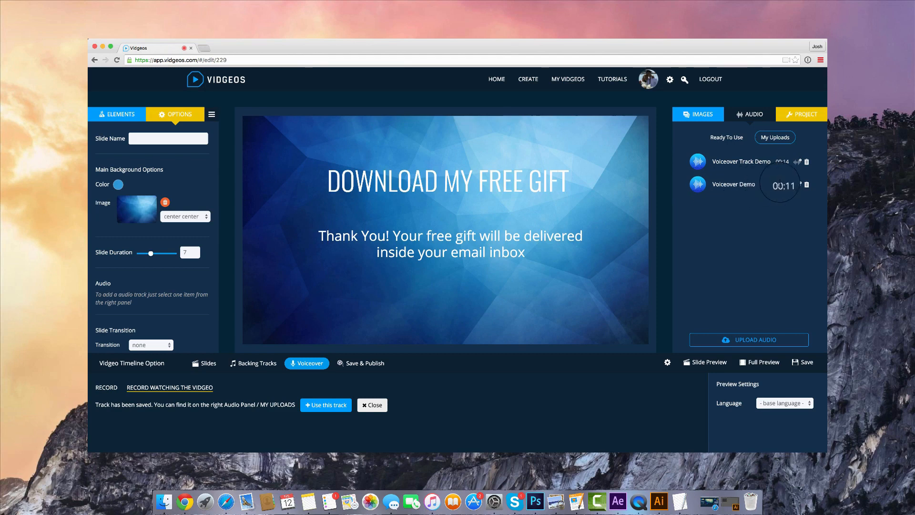
pyautogui.click(799, 184)
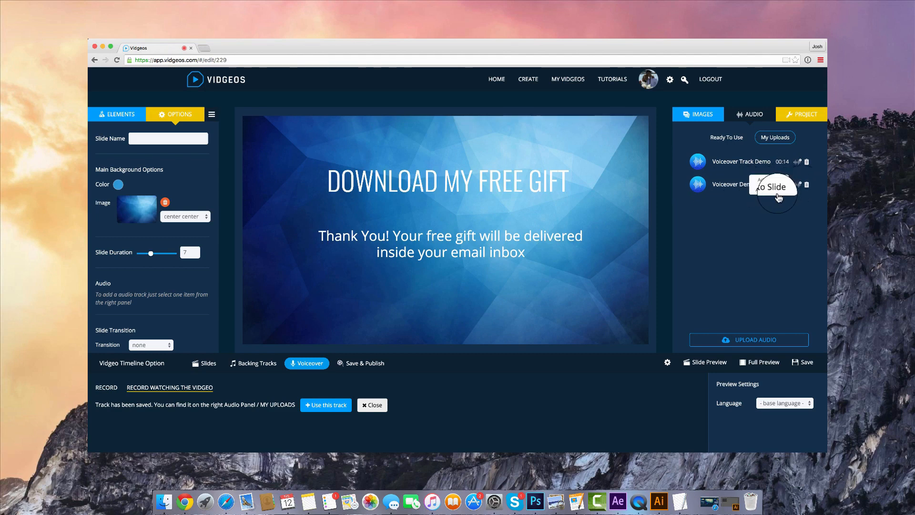
pyautogui.click(776, 181)
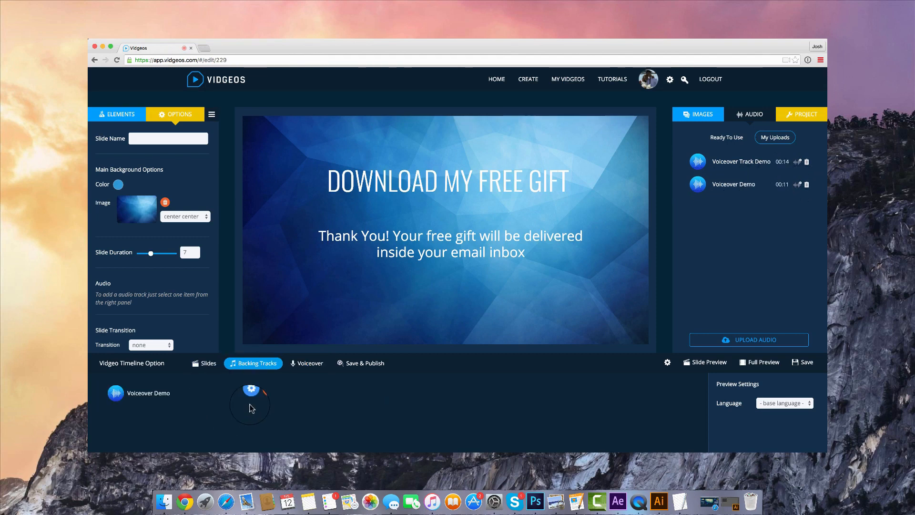
# Trim the start of the Voiceover Demo track to 00:02:050, and remove the track from the backing tracks
pyautogui.click(251, 389)
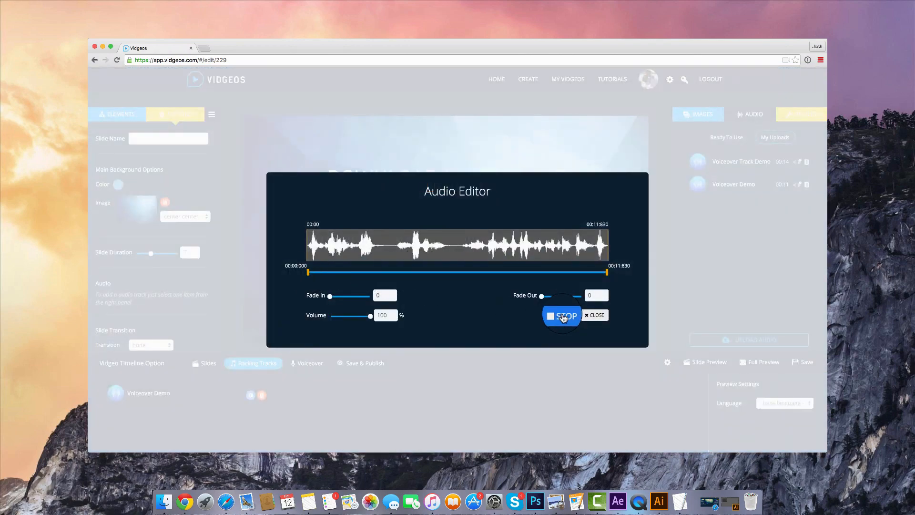
pyautogui.moveTo(309, 275); pyautogui.dragTo(361, 276)
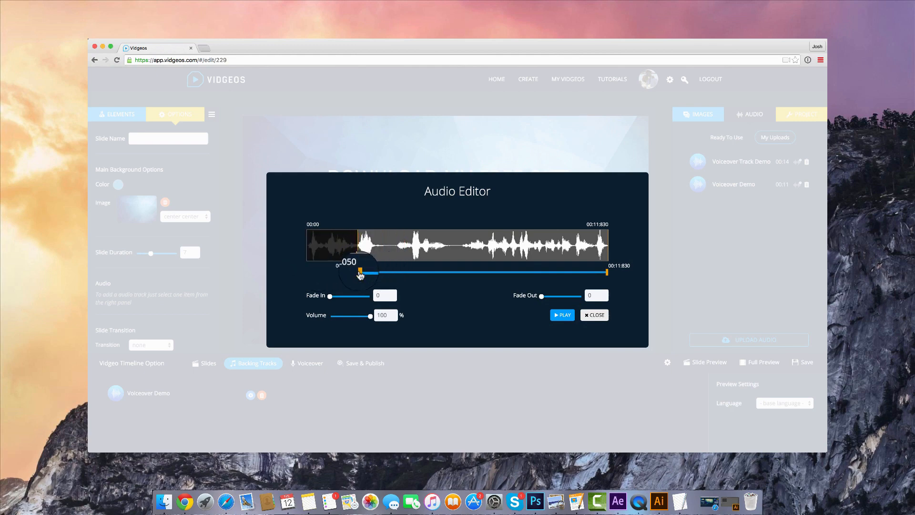
pyautogui.click(563, 315)
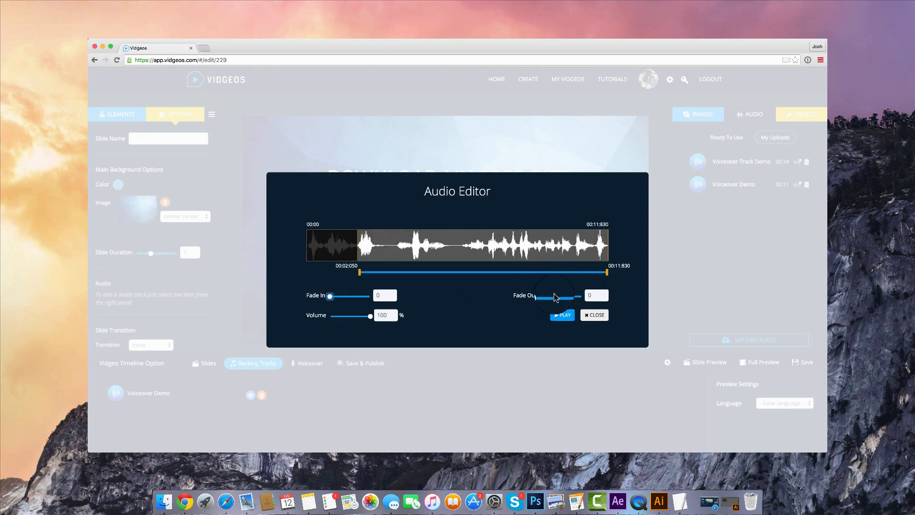
pyautogui.moveTo(555, 296); pyautogui.dragTo(515, 297)
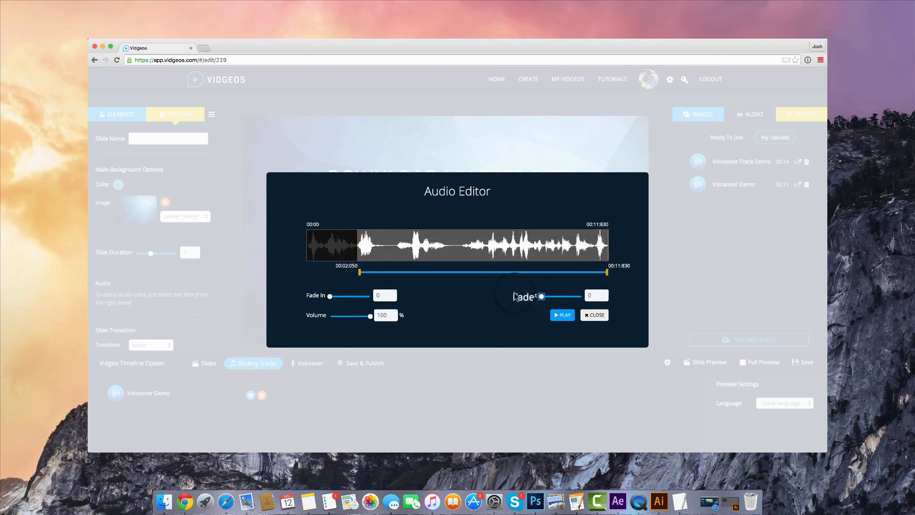
pyautogui.click(593, 316)
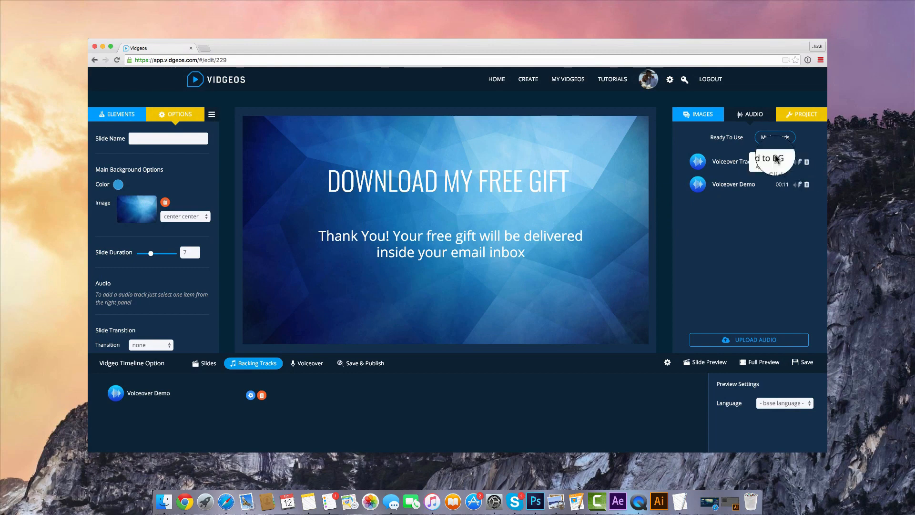
pyautogui.click(262, 397)
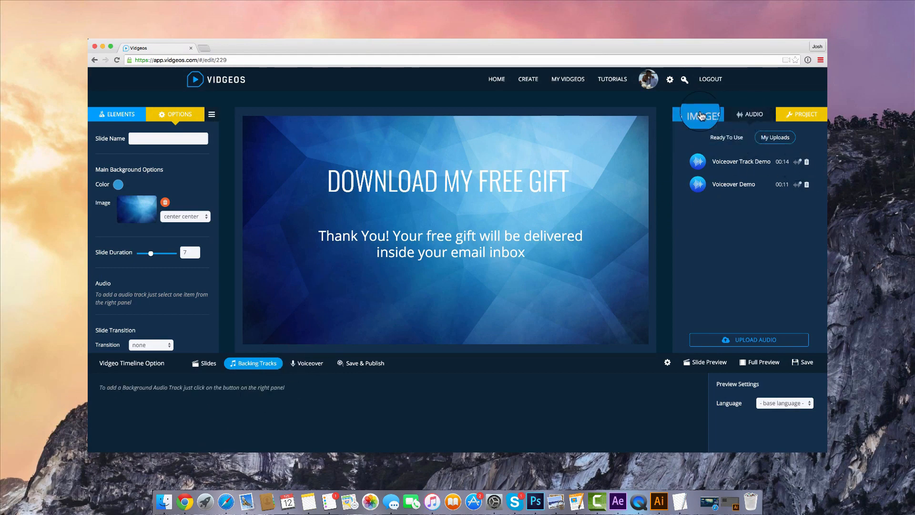
# Add the ready-to-use Epic premium track as background audio and delete it from the backing tracks
pyautogui.click(727, 137)
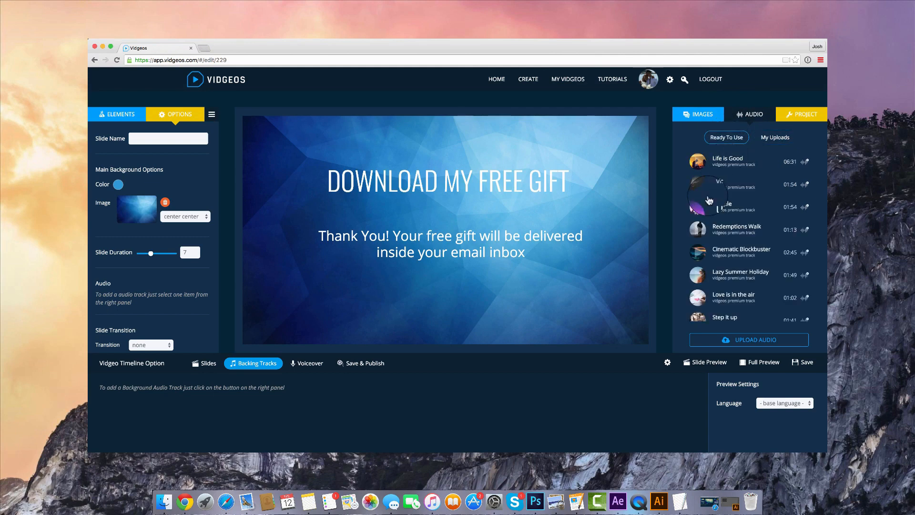
pyautogui.scroll(-1, 706, 196)
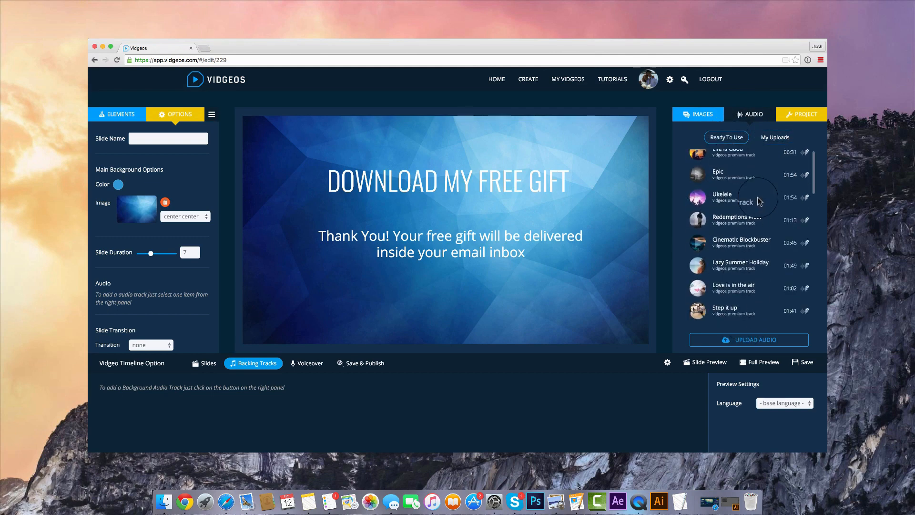
pyautogui.click(804, 175)
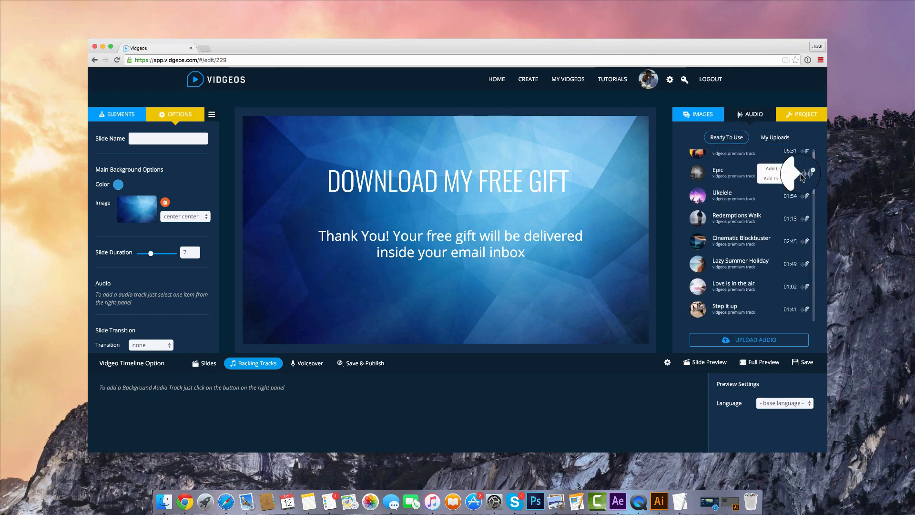
pyautogui.click(771, 170)
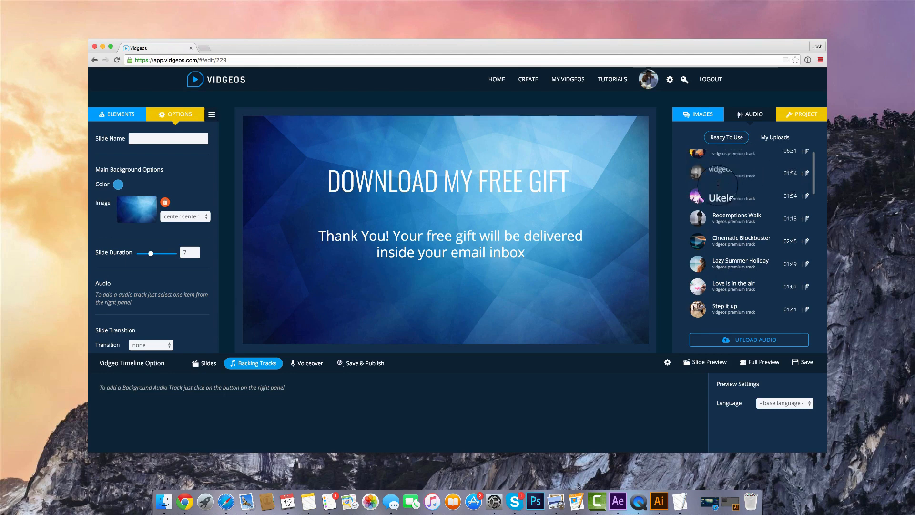
pyautogui.click(793, 175)
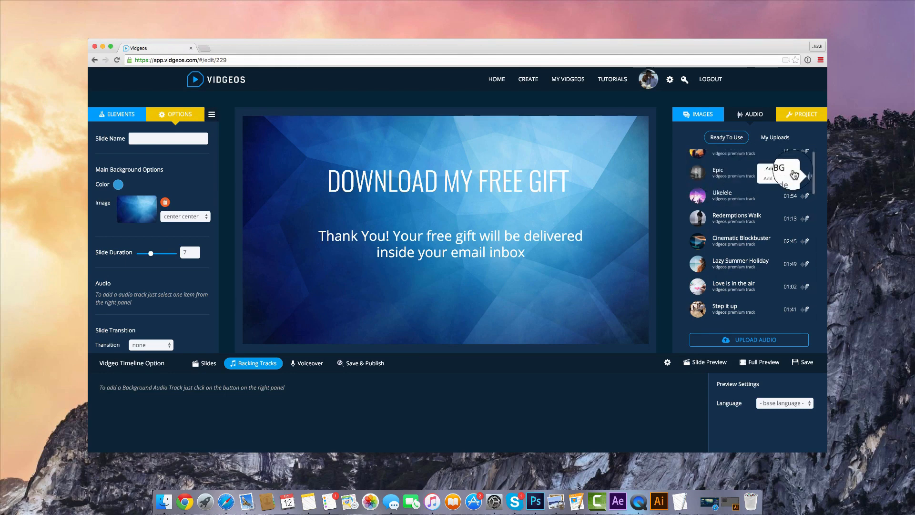
pyautogui.click(787, 171)
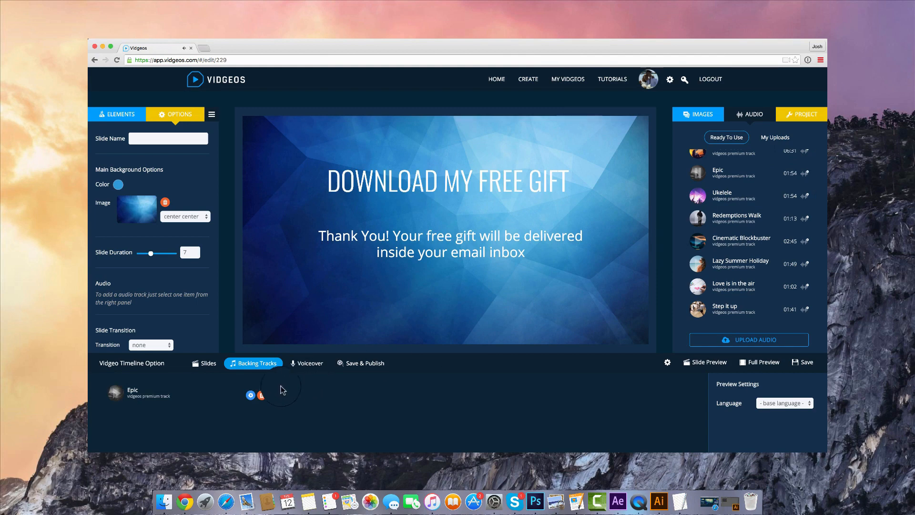
pyautogui.click(261, 397)
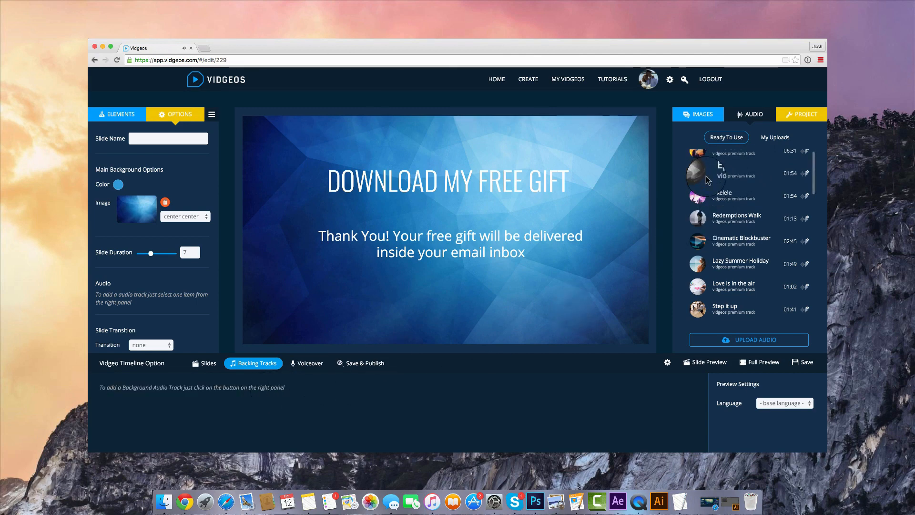
pyautogui.scroll(-10, 724, 229)
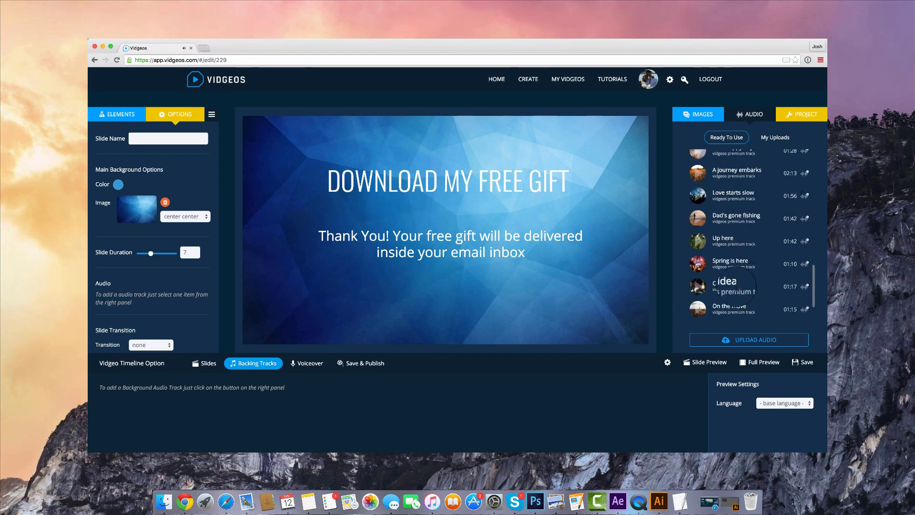
pyautogui.scroll(10, 737, 285)
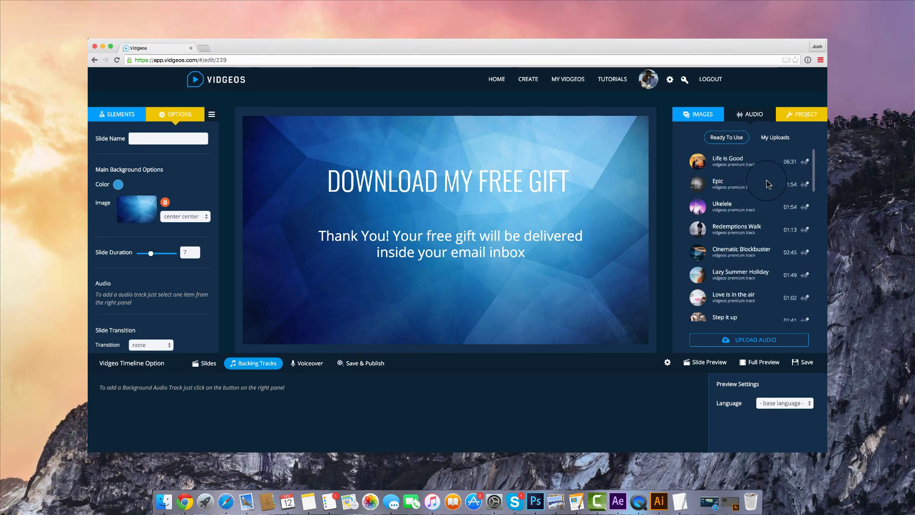
pyautogui.click(775, 137)
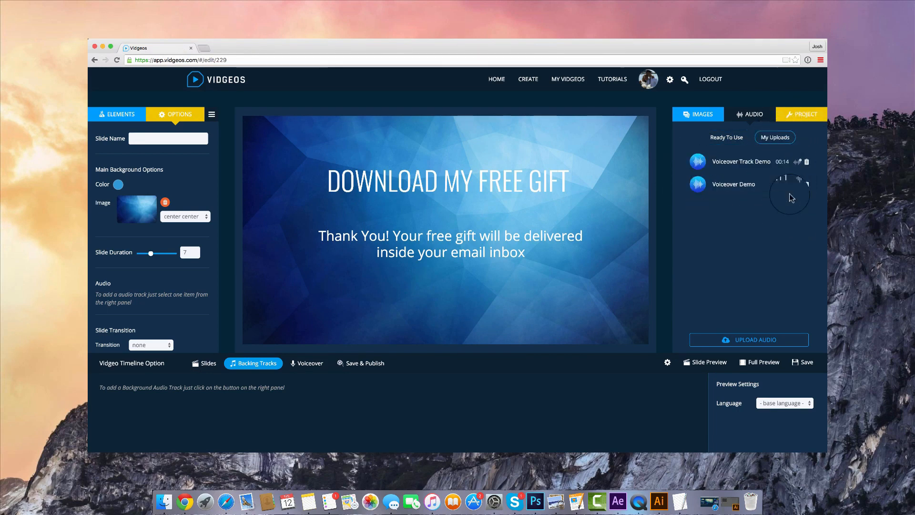
# Set the player's icon background colour to a pink of about #df1482 in the project settings
pyautogui.click(794, 114)
pyautogui.scroll(-4, 772, 190)
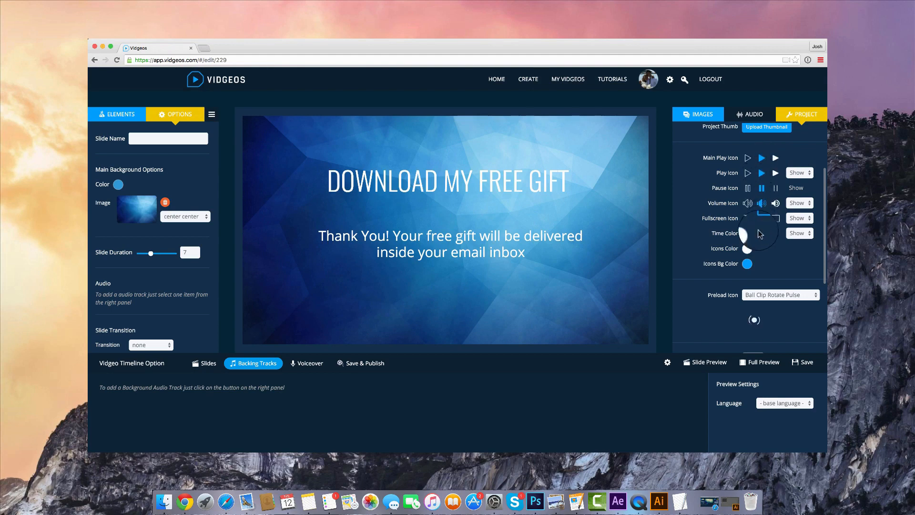
pyautogui.click(747, 263)
pyautogui.moveTo(817, 280); pyautogui.dragTo(818, 327)
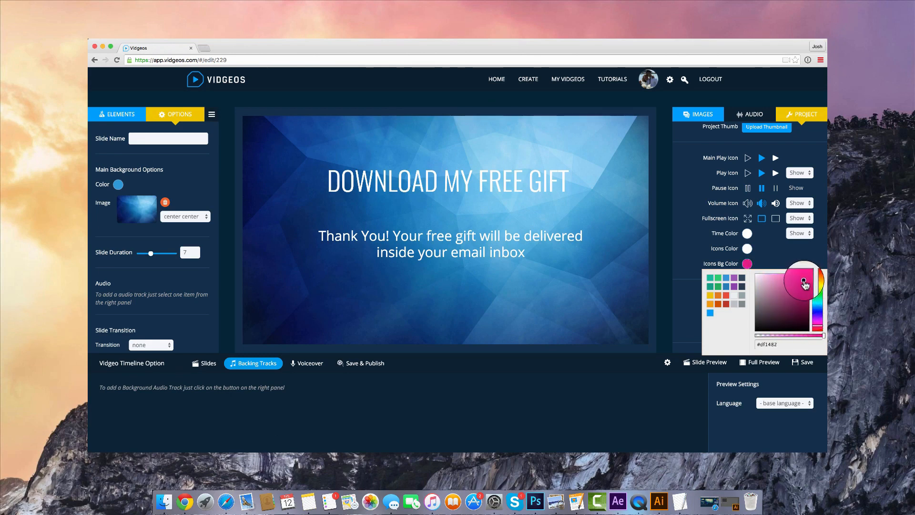
pyautogui.click(793, 262)
# Try Ball Scale Multiple and Ball Scale Ripple as the player's preload icon, and settle on Pacman
pyautogui.scroll(-4, 793, 243)
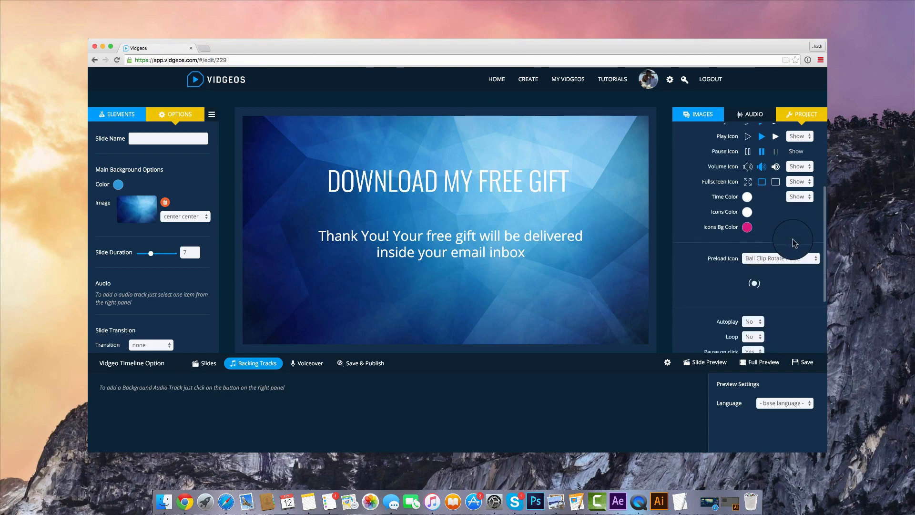
pyautogui.click(767, 218)
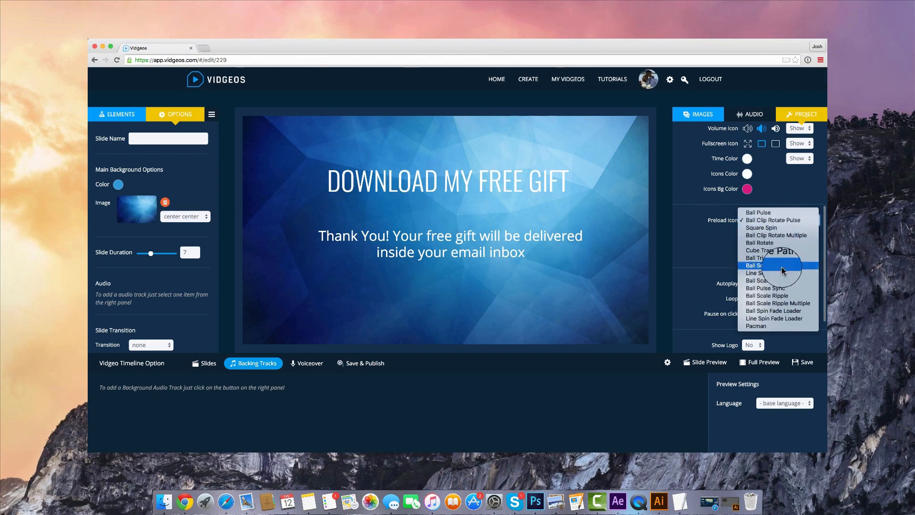
pyautogui.click(776, 281)
pyautogui.click(772, 220)
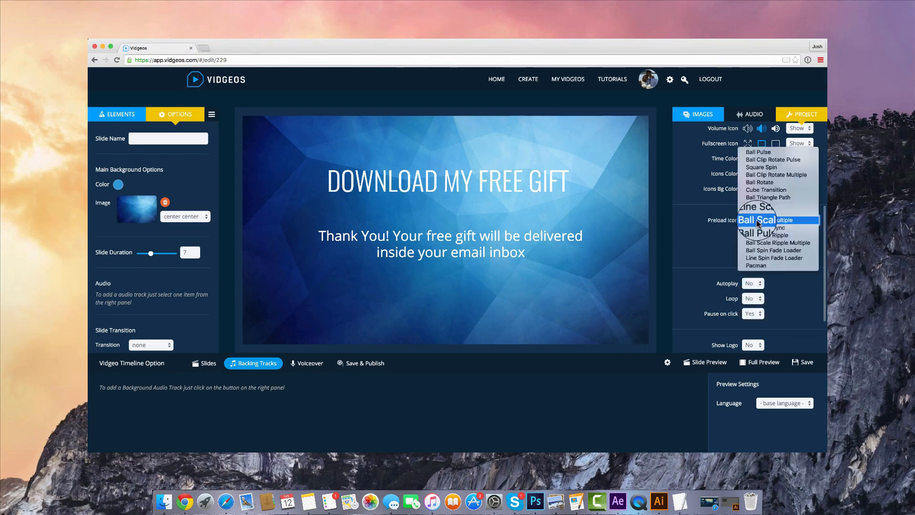
pyautogui.click(763, 232)
pyautogui.click(774, 221)
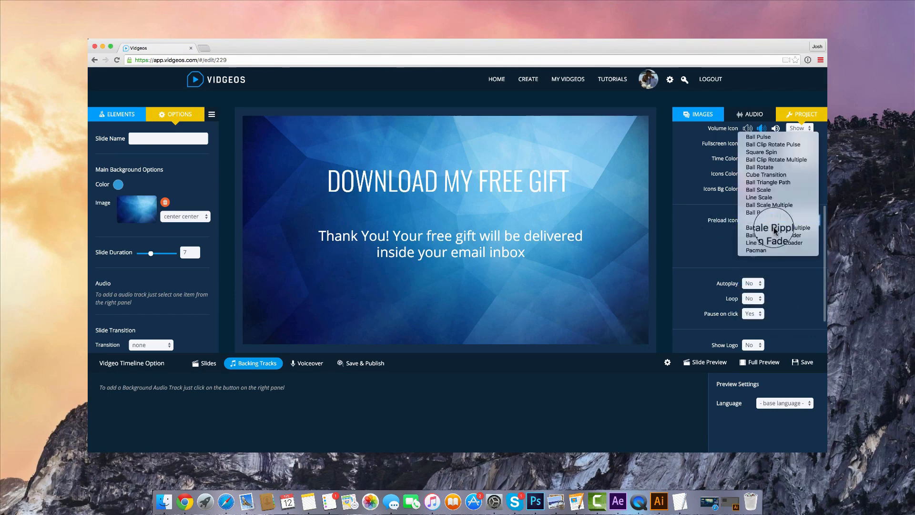
pyautogui.click(773, 251)
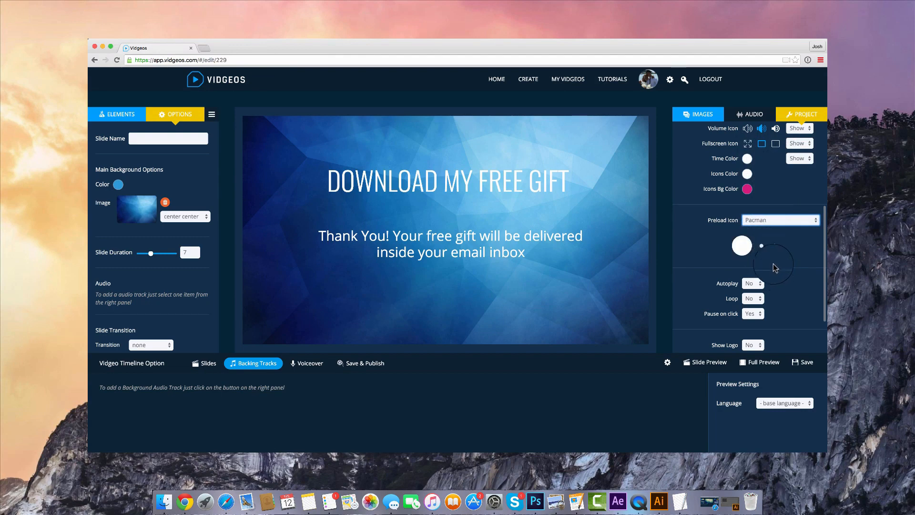
# Review the project's autoplay, loop, pause-on-click, logo and translation settings
pyautogui.scroll(-1, 771, 248)
pyautogui.scroll(-3, 769, 230)
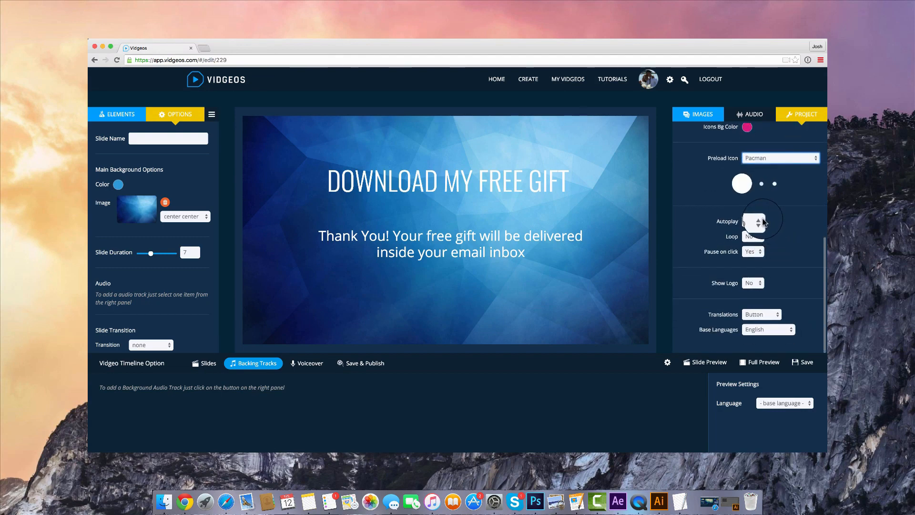
pyautogui.click(759, 222)
pyautogui.click(753, 236)
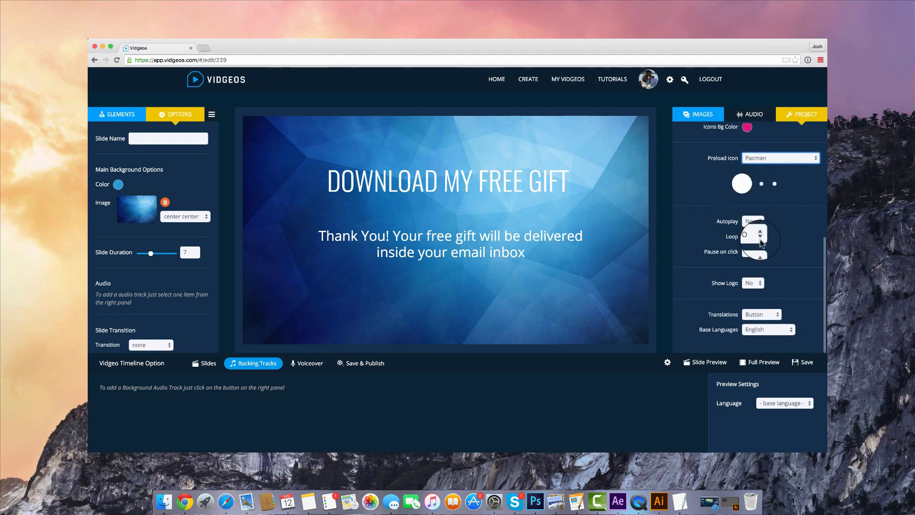
pyautogui.click(754, 246)
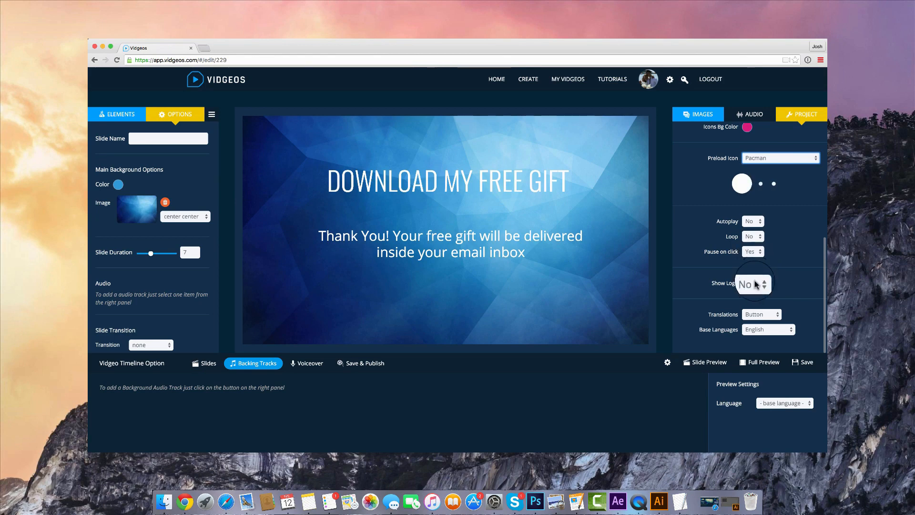
pyautogui.scroll(1, 779, 262)
pyautogui.scroll(5, 780, 263)
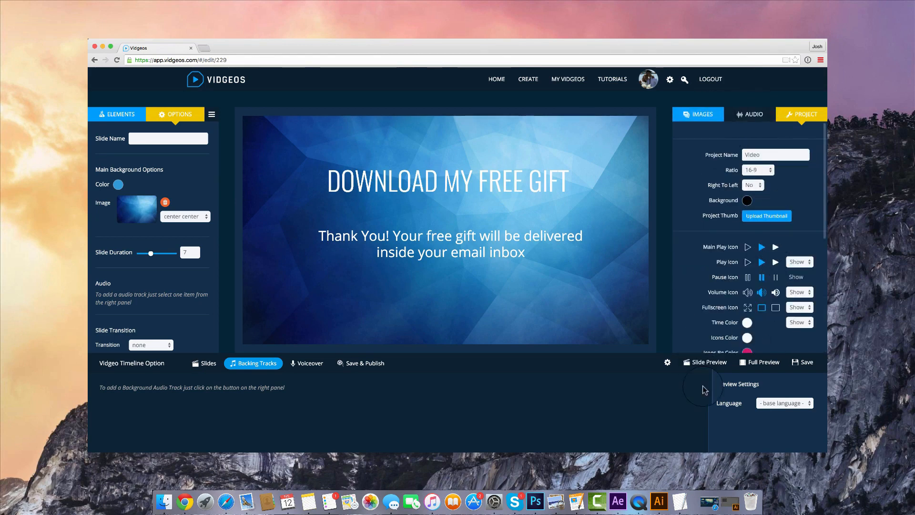
# Play the full preview of the project with the customised player, and close it
pyautogui.click(746, 363)
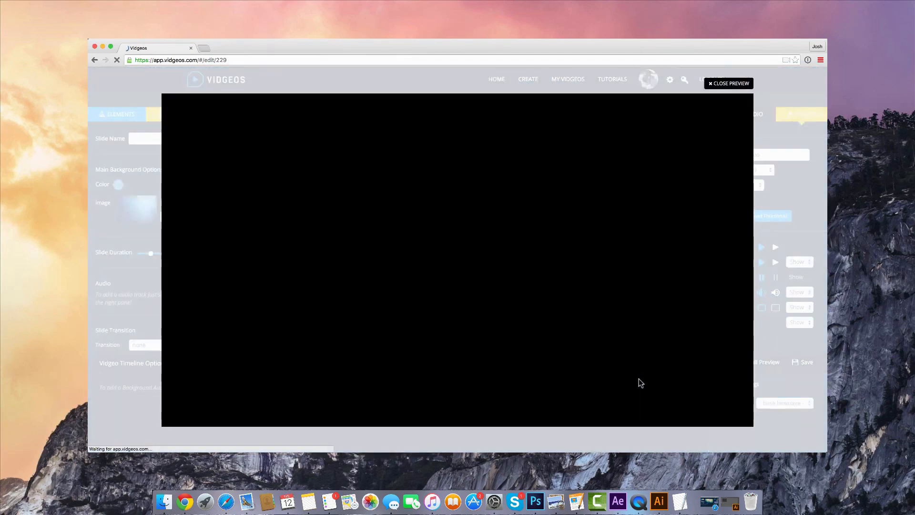
pyautogui.click(425, 235)
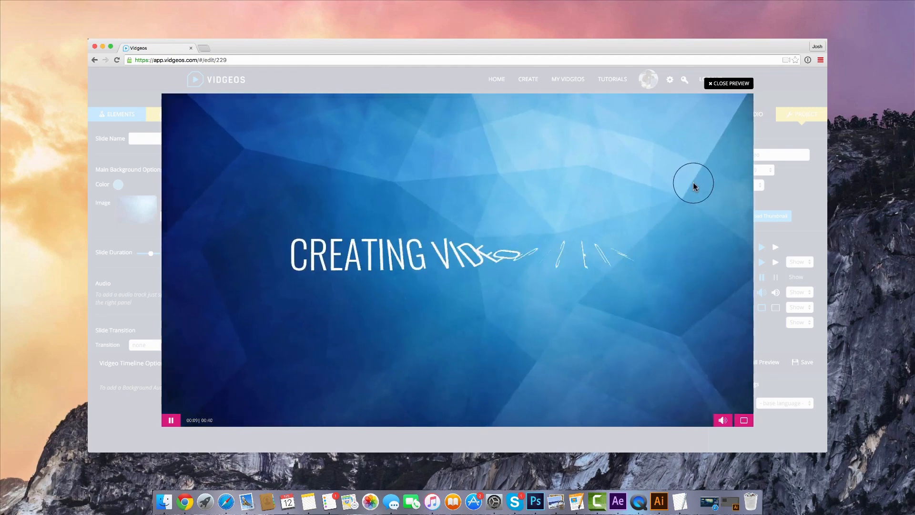
pyautogui.click(721, 84)
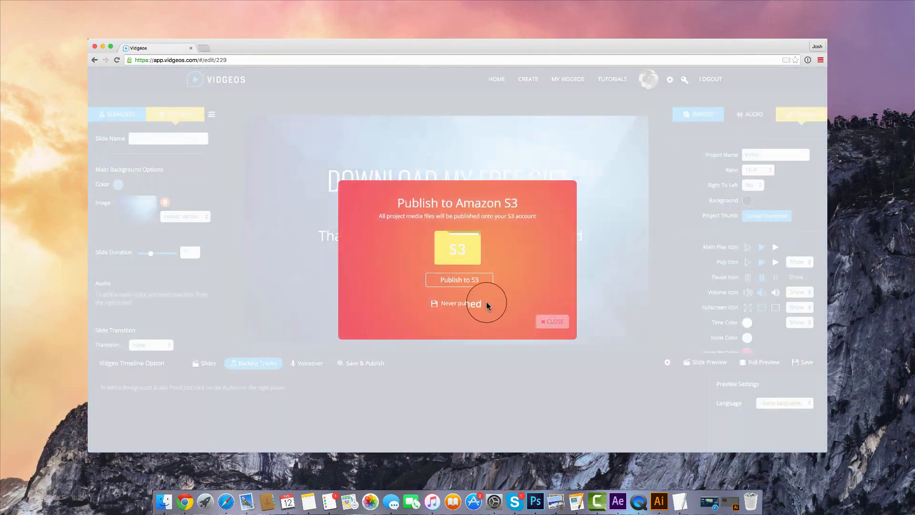
# Publish the project to Amazon S3, and make its embed code 840 wide, centered and responsive
pyautogui.click(464, 281)
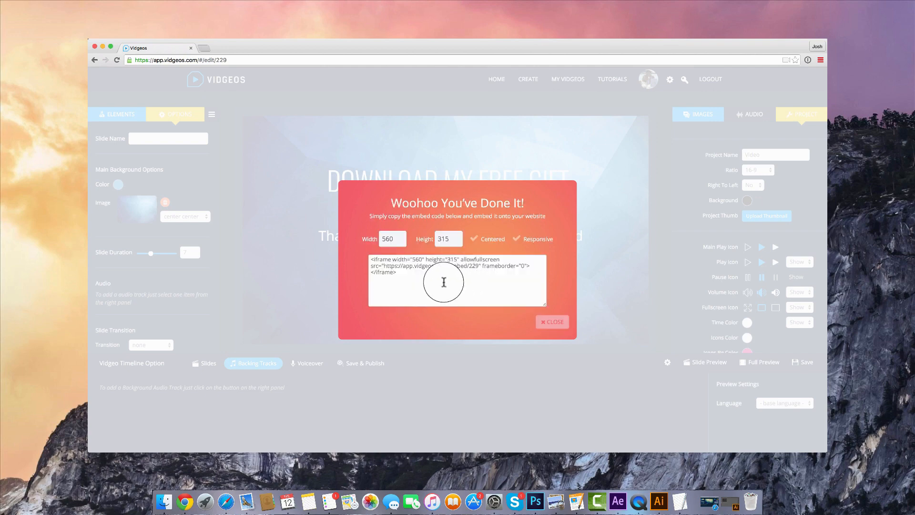
pyautogui.click(390, 238)
pyautogui.write('8')
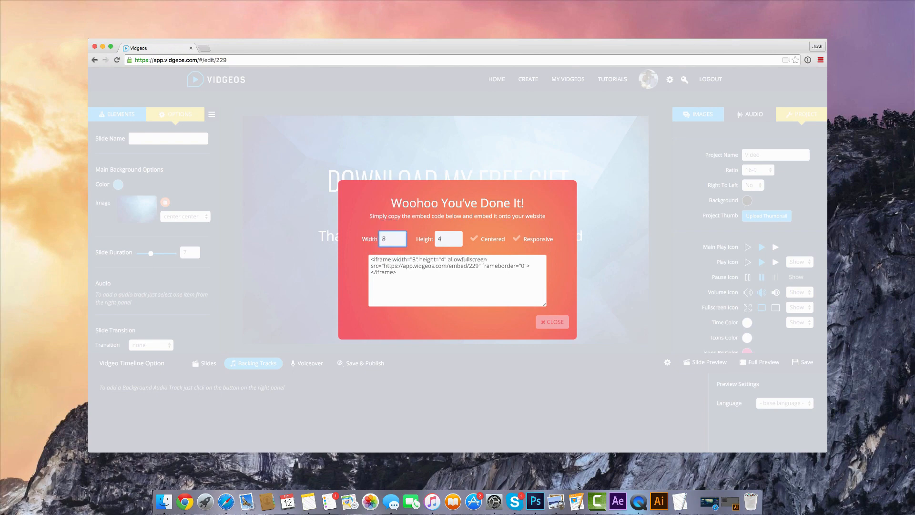
pyautogui.write('40')
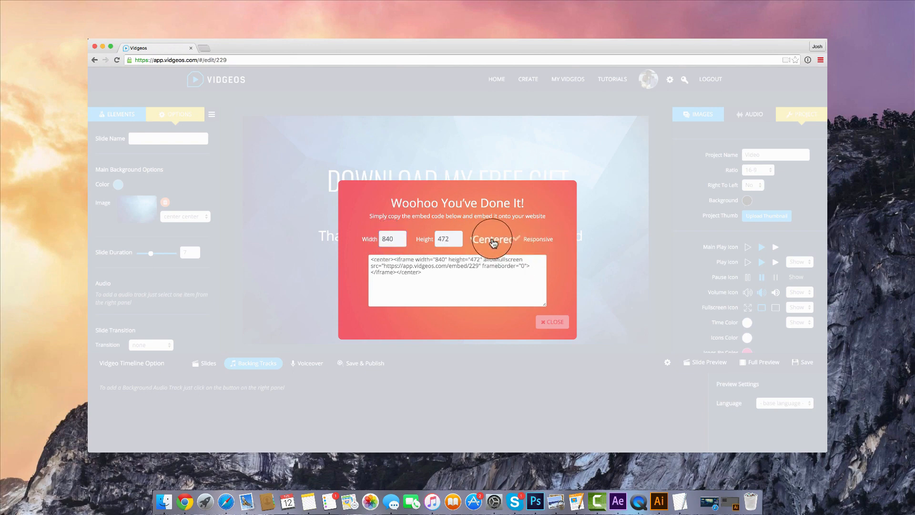
pyautogui.click(541, 245)
# Copy the whole embed code and close the publishing dialog
pyautogui.click(465, 274)
pyautogui.rightClick(466, 273)
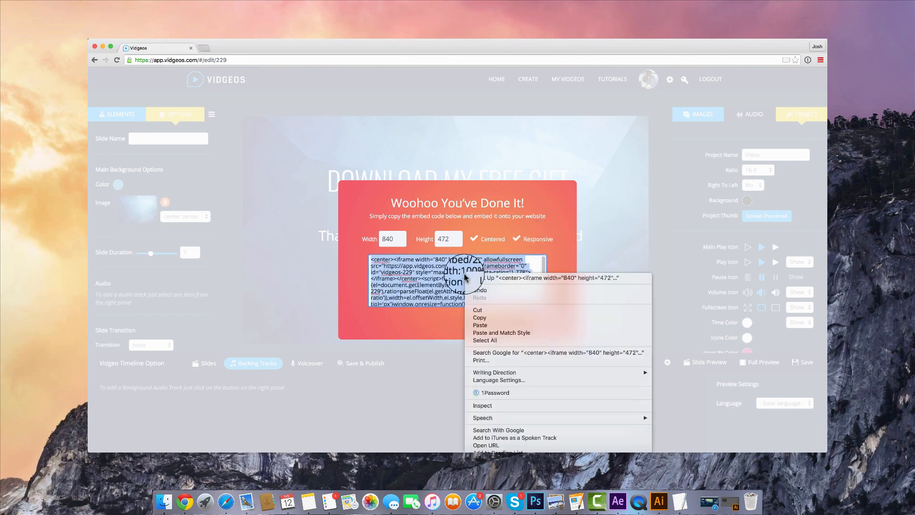
pyautogui.click(479, 322)
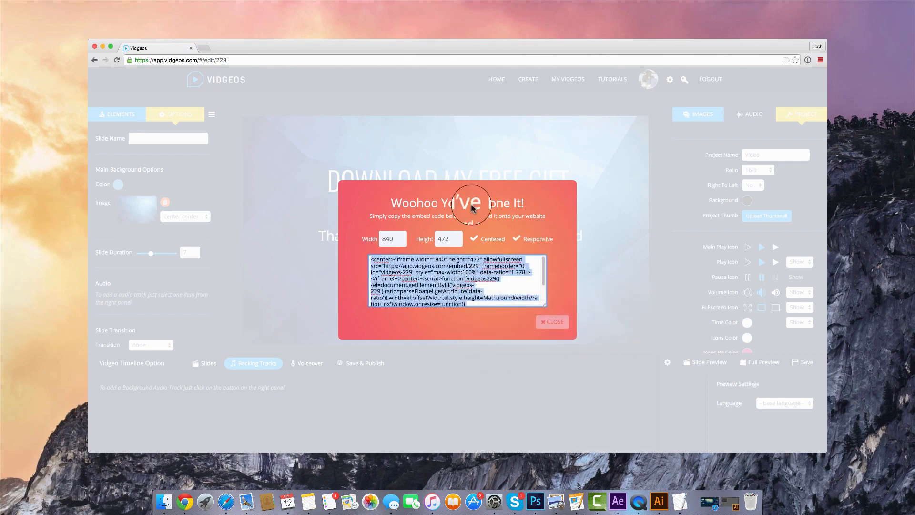
pyautogui.click(552, 324)
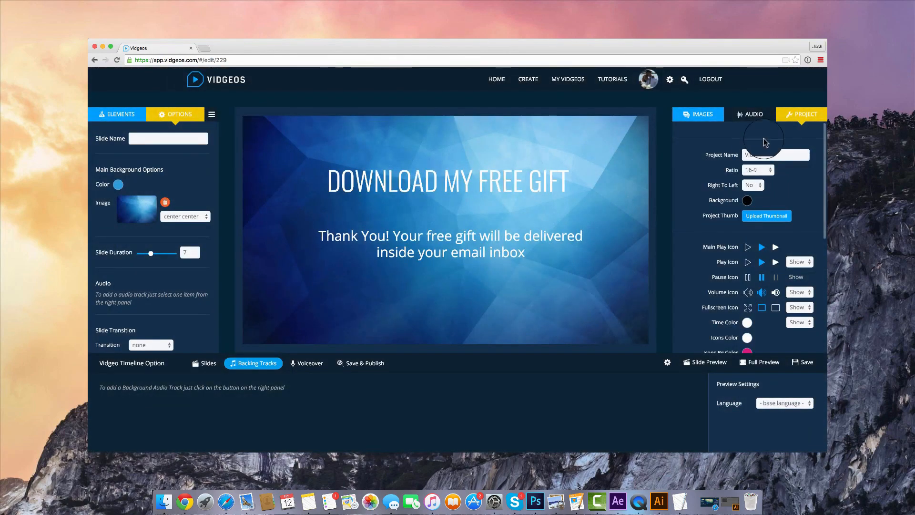
pyautogui.click(752, 116)
pyautogui.click(701, 114)
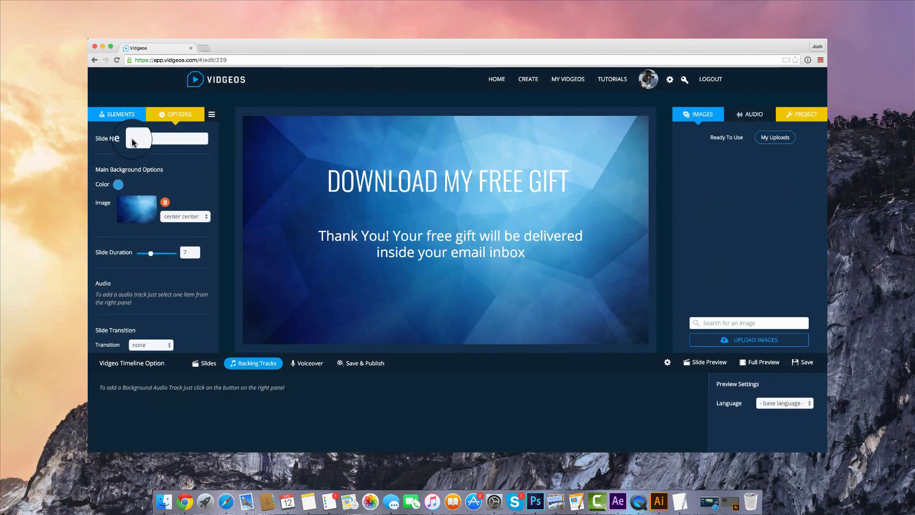
pyautogui.click(117, 114)
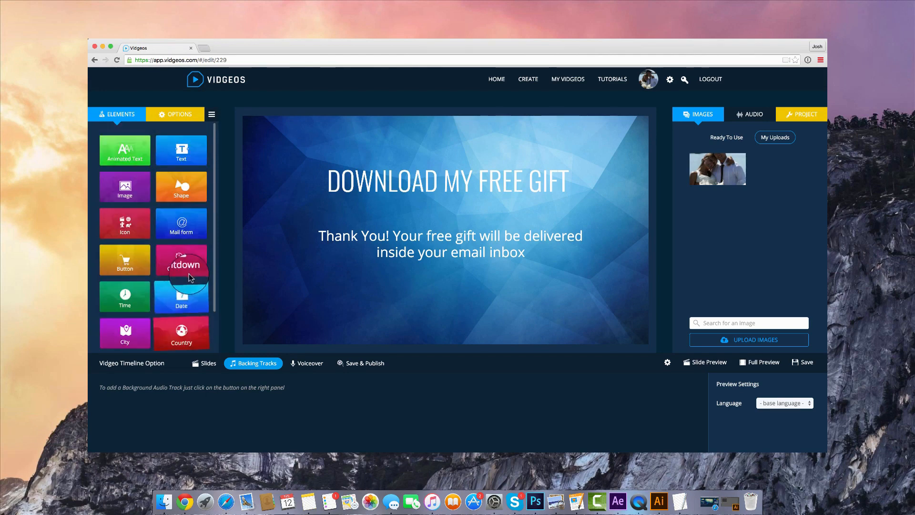